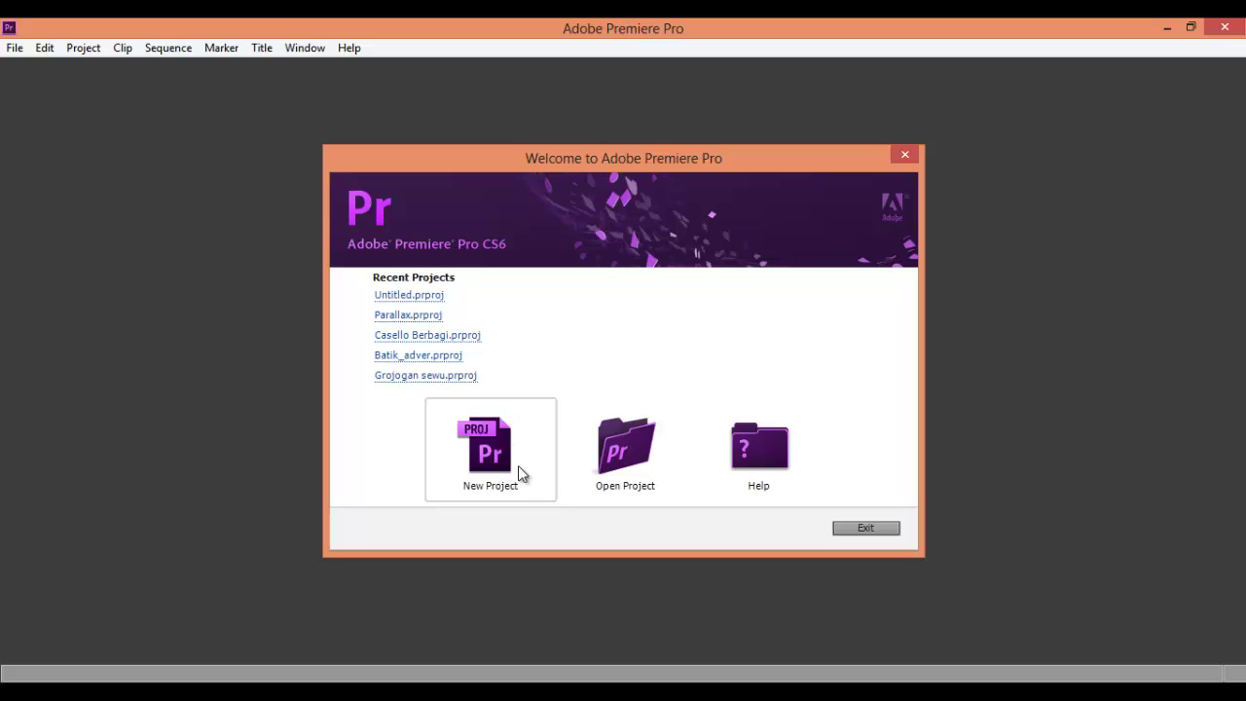
# Start a new project.
pyautogui.click(501, 476)
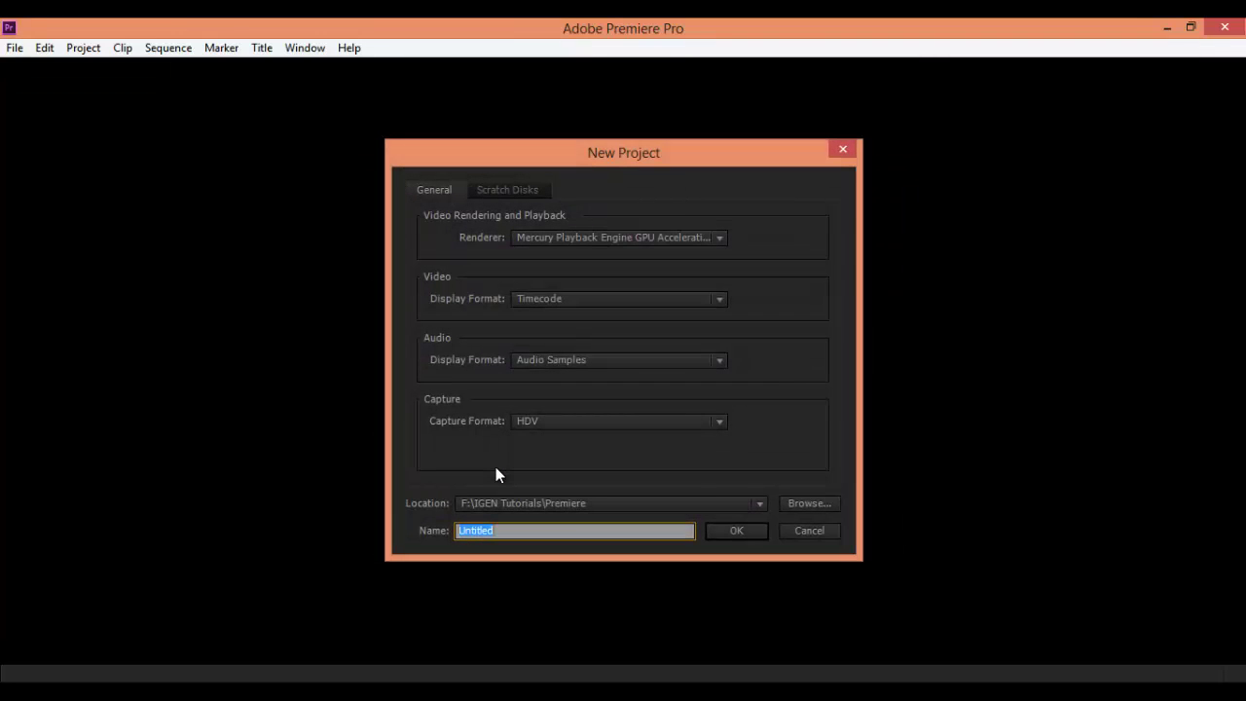
pyautogui.moveTo(515, 166); pyautogui.dragTo(531, 168)
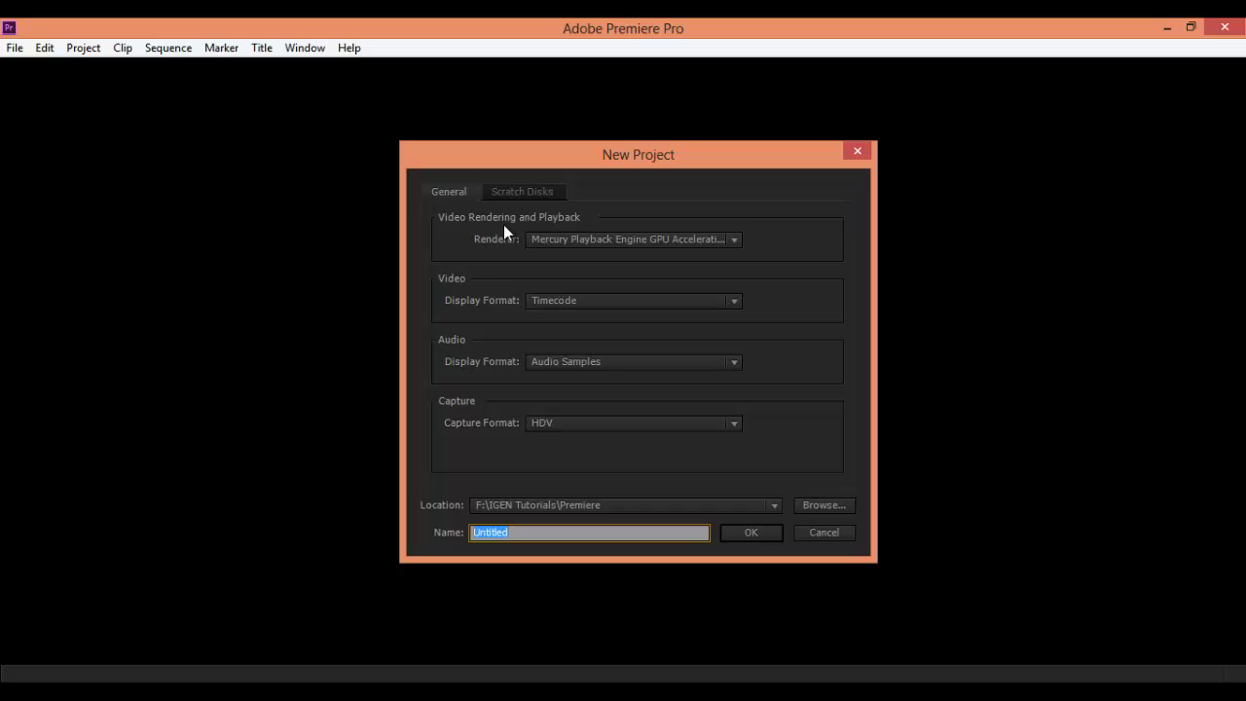
# Compare the renderer options by switching between Mercury Playback Engine Software Only and GPU Acceleration (CUDA).
pyautogui.click(591, 243)
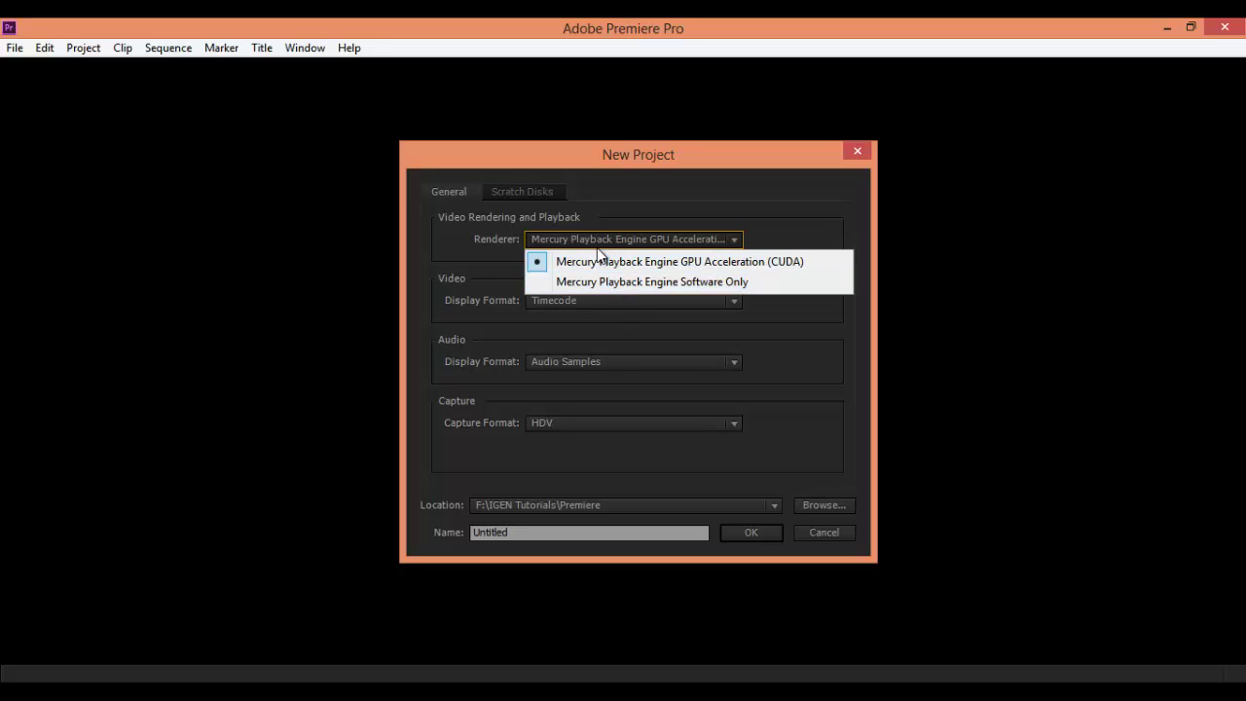
pyautogui.click(637, 240)
pyautogui.click(715, 242)
pyautogui.click(711, 282)
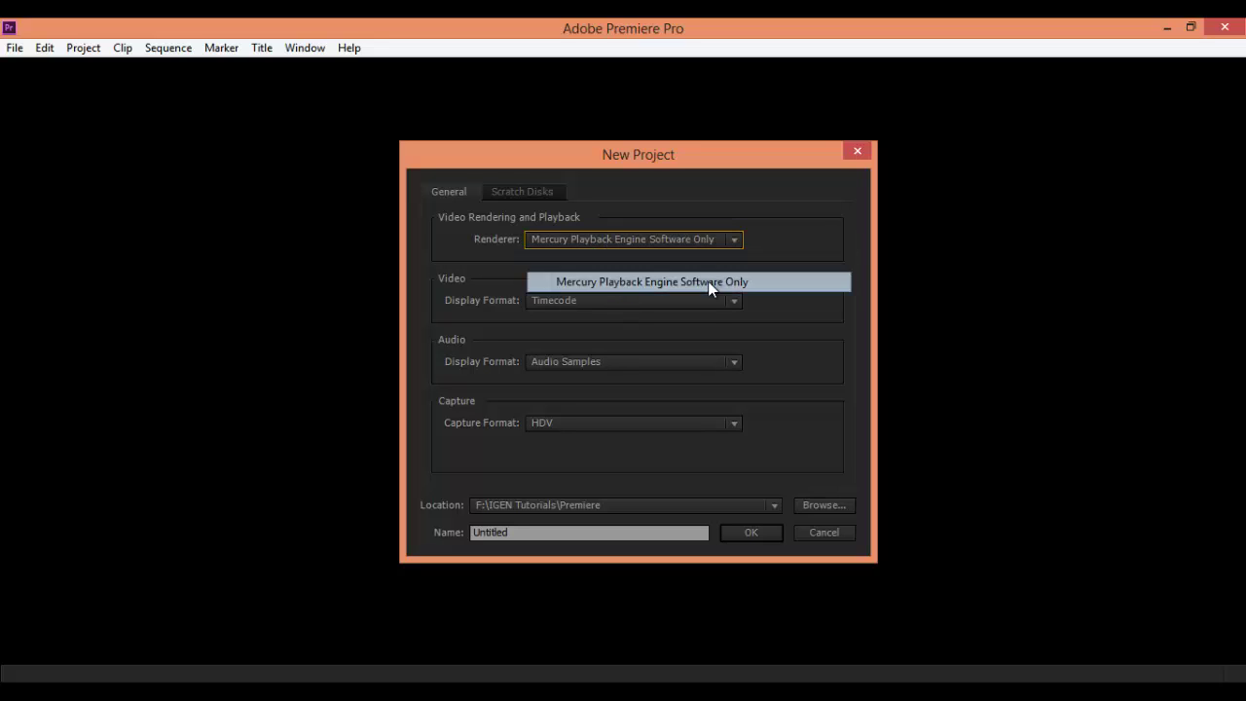
pyautogui.click(694, 240)
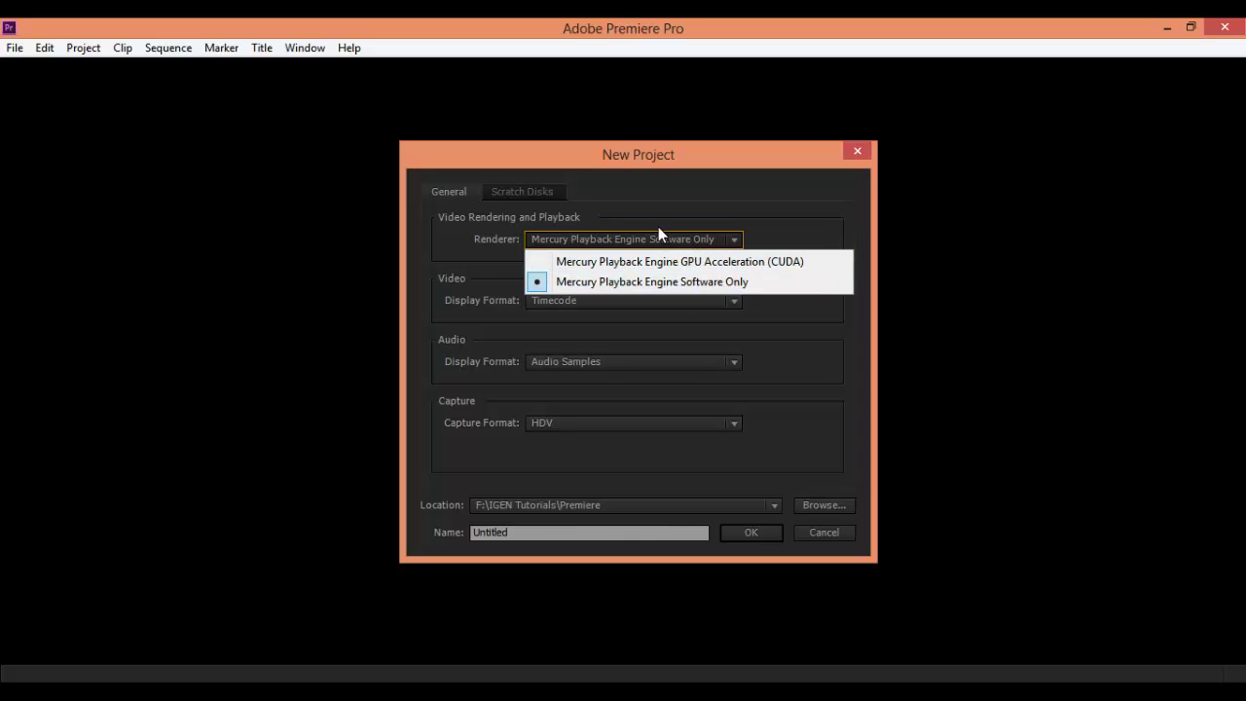
pyautogui.click(659, 233)
pyautogui.click(660, 235)
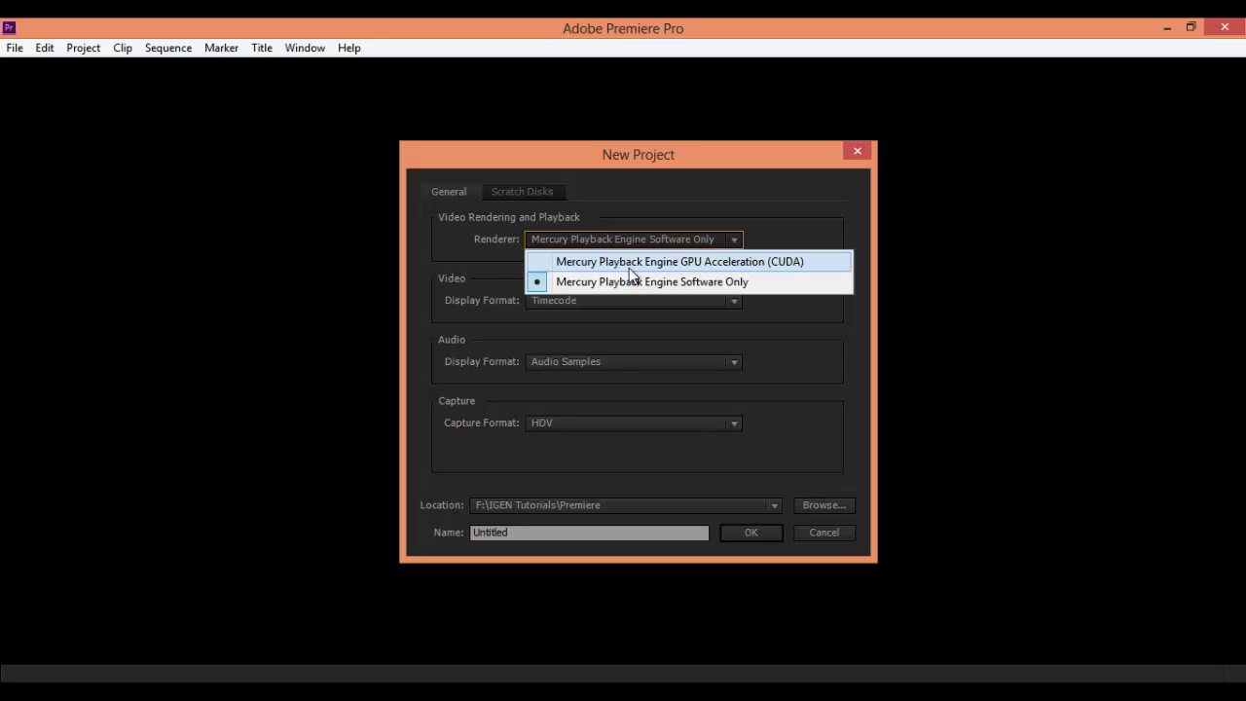
pyautogui.click(735, 263)
pyautogui.click(711, 241)
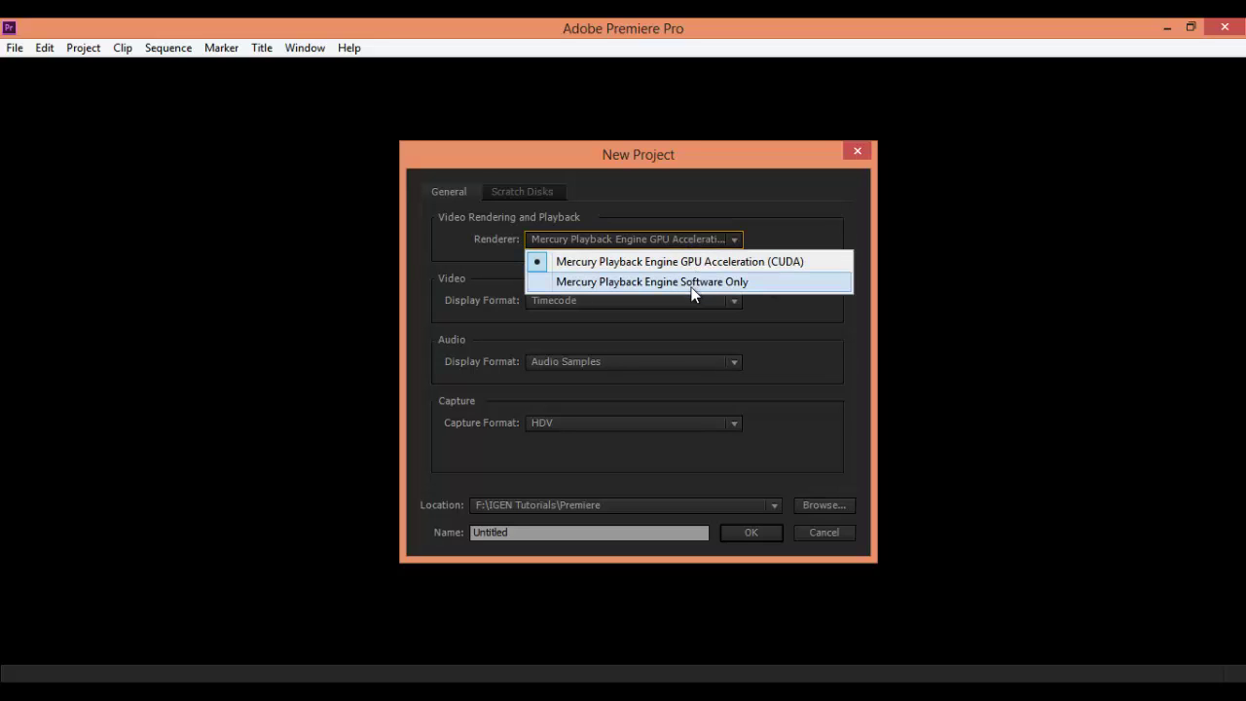
pyautogui.click(592, 282)
# Set the renderer to Mercury Playback Engine GPU Acceleration (CUDA) and the video display format to Timecode.
pyautogui.click(607, 238)
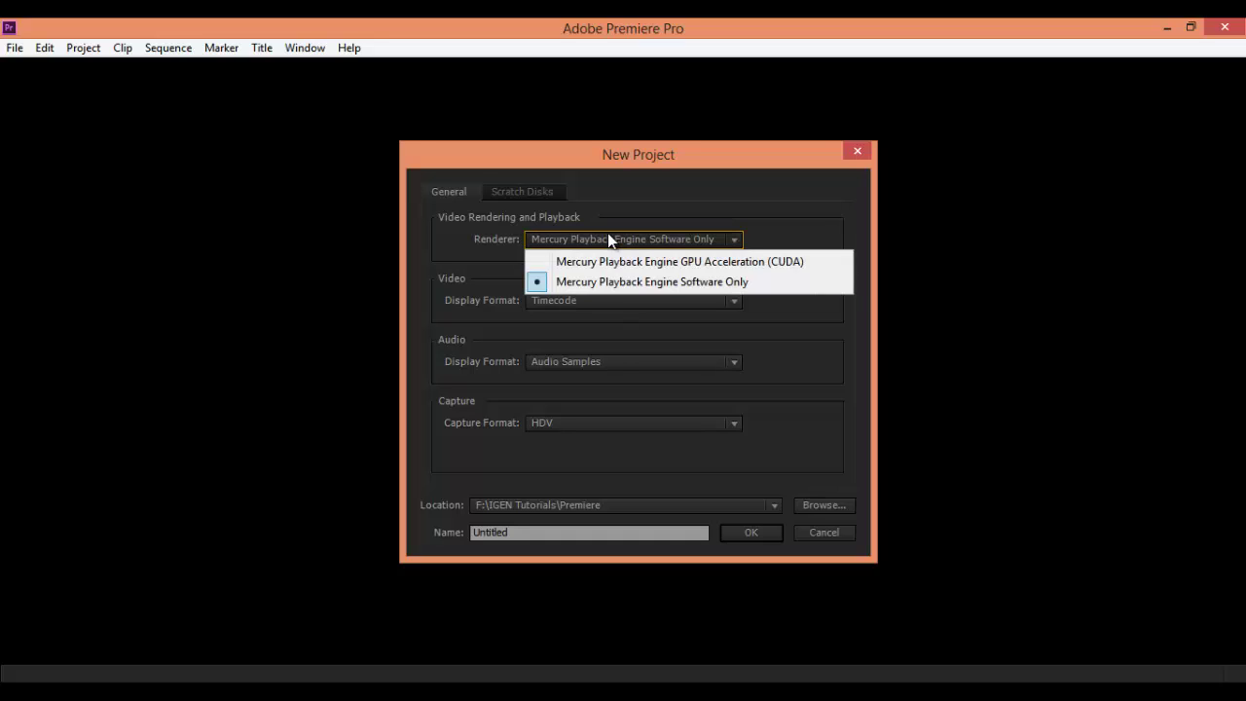
pyautogui.click(628, 262)
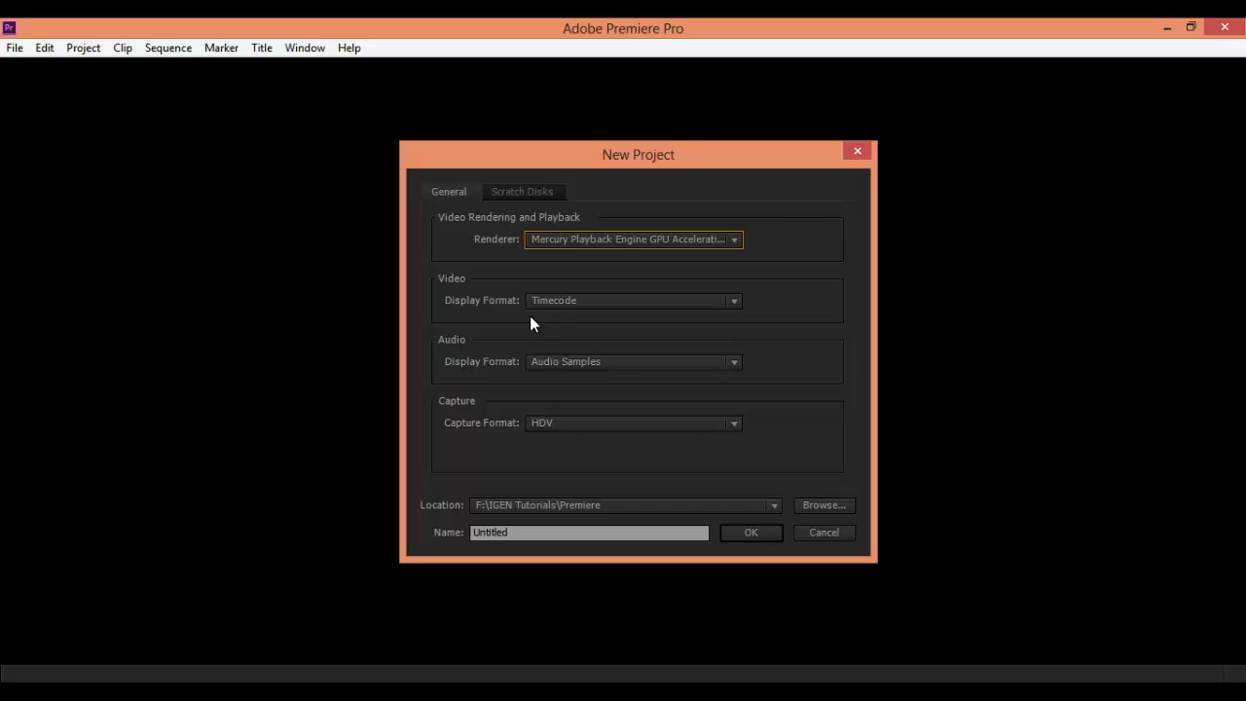
pyautogui.click(590, 301)
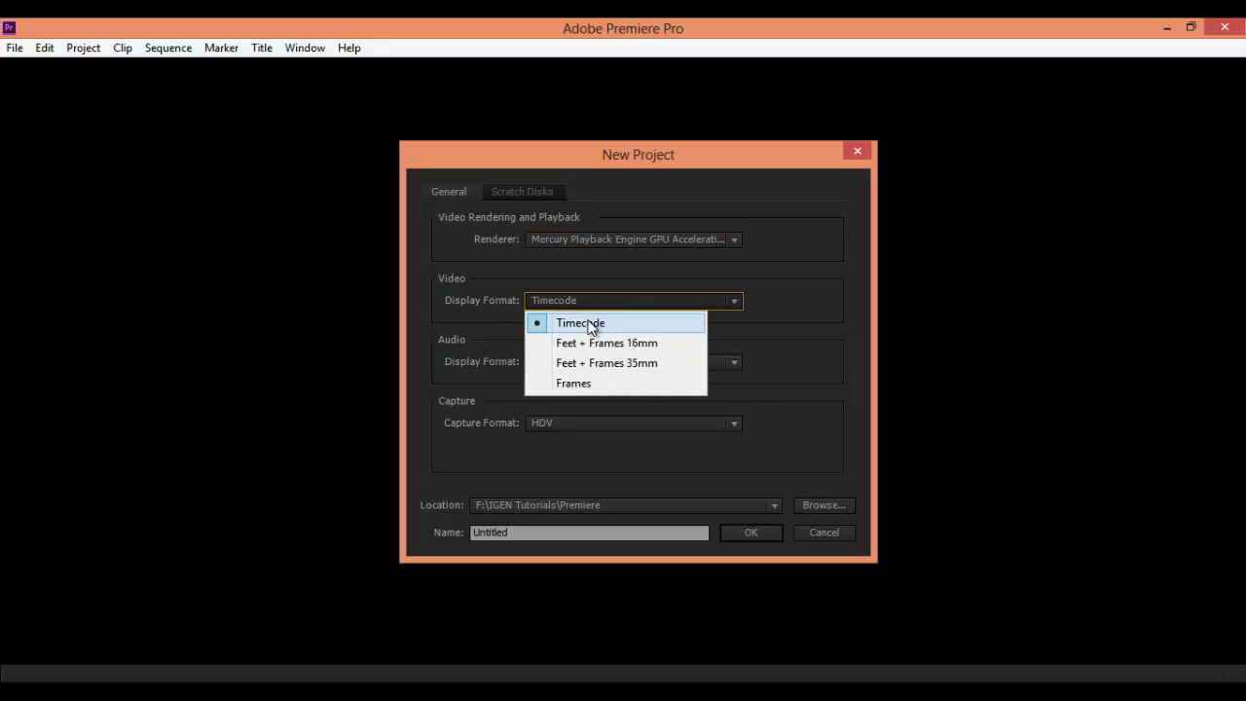
pyautogui.click(574, 327)
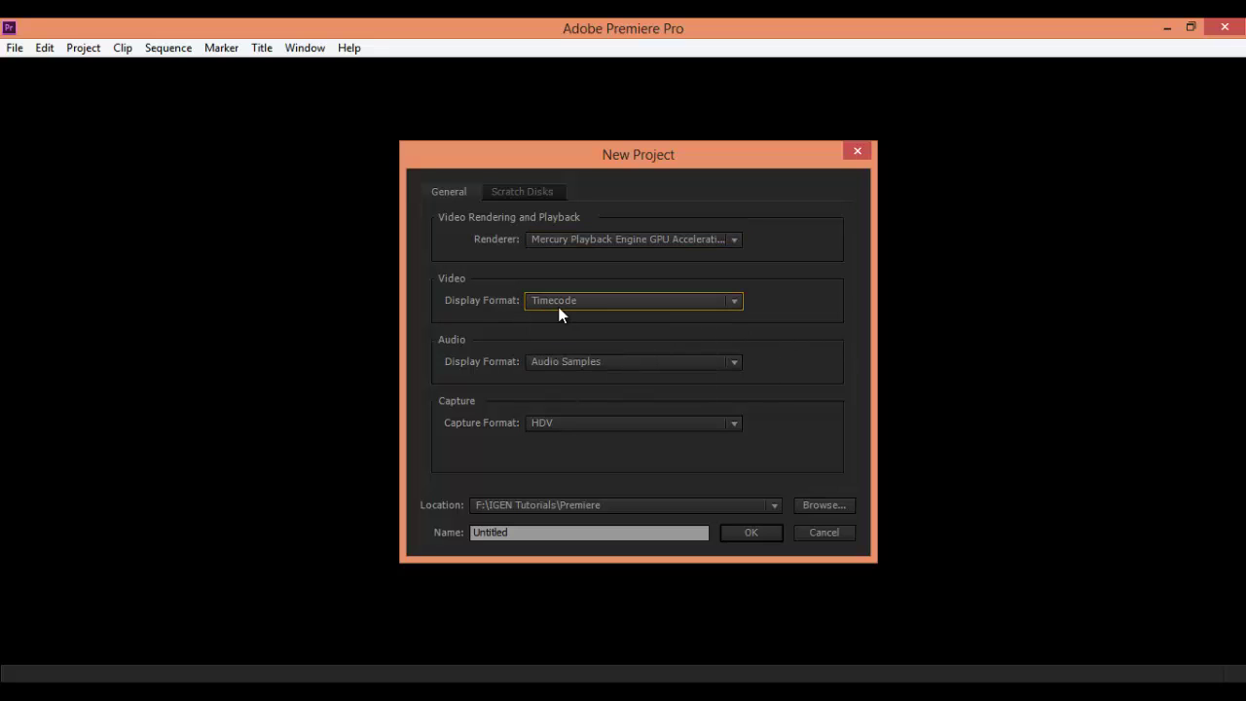
# Set the audio display format to Audio Samples and the capture format to HDV.
pyautogui.click(577, 362)
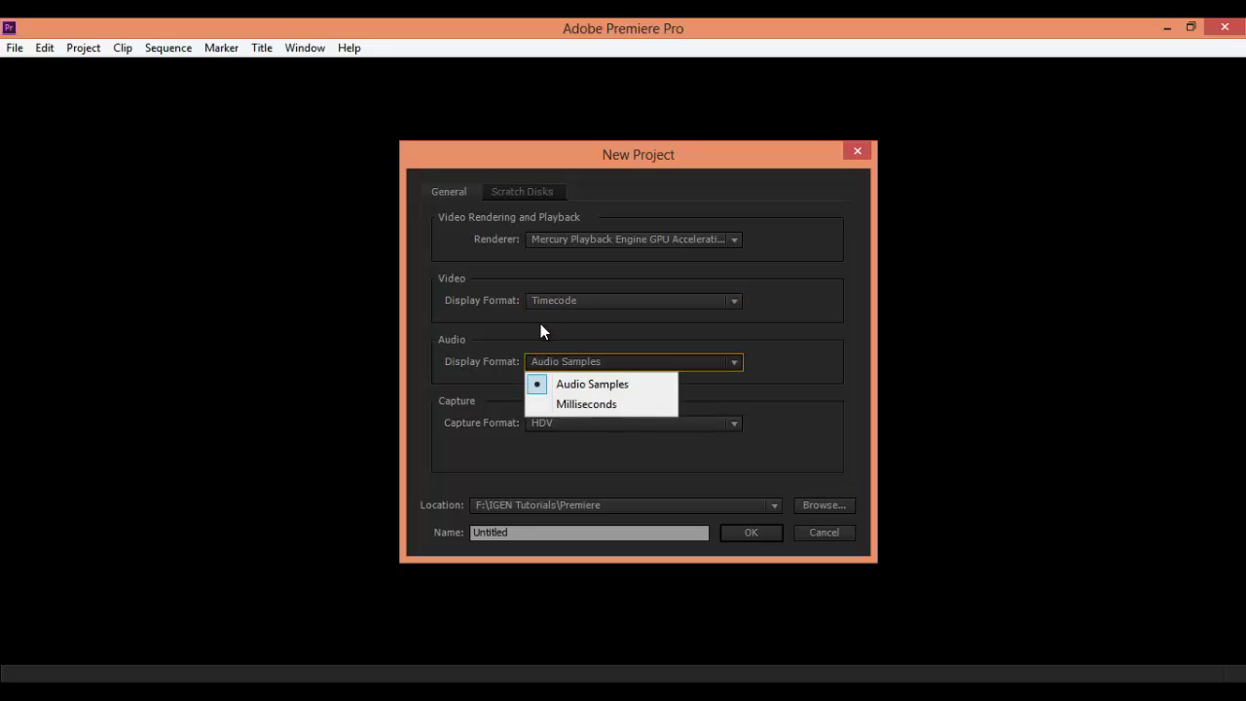
pyautogui.click(529, 326)
pyautogui.click(576, 363)
pyautogui.click(574, 383)
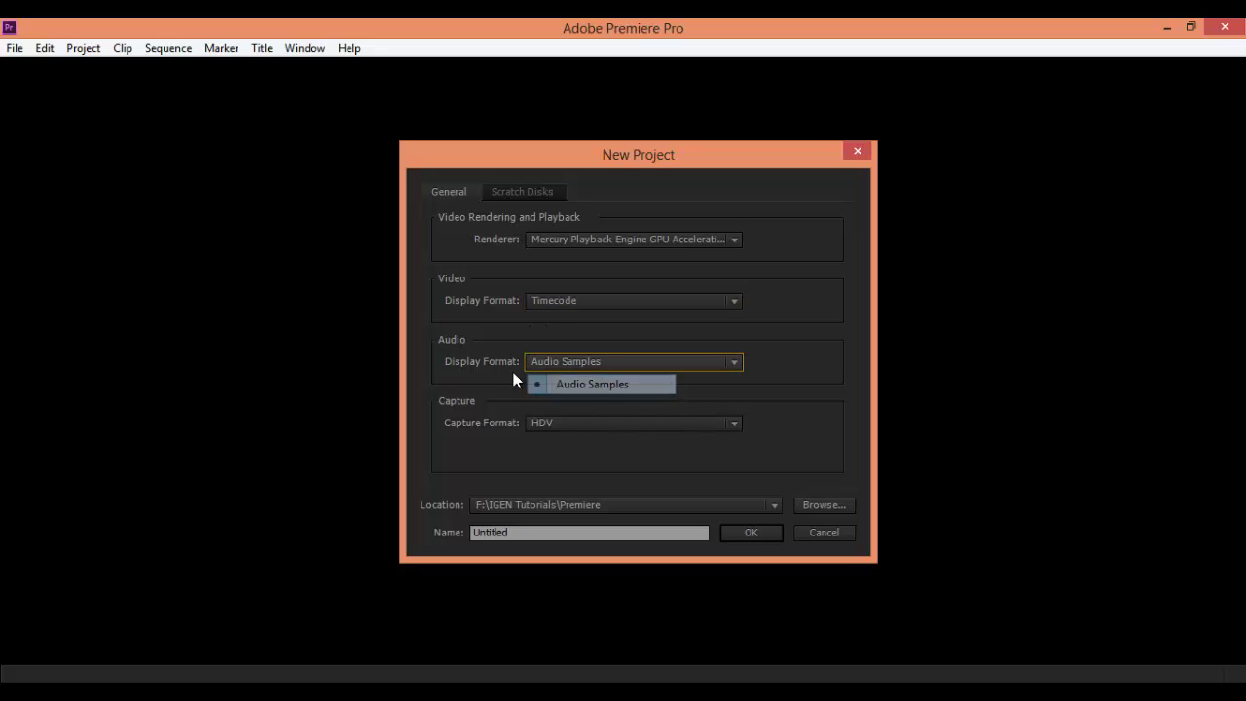
pyautogui.click(532, 425)
pyautogui.click(541, 426)
pyautogui.click(545, 427)
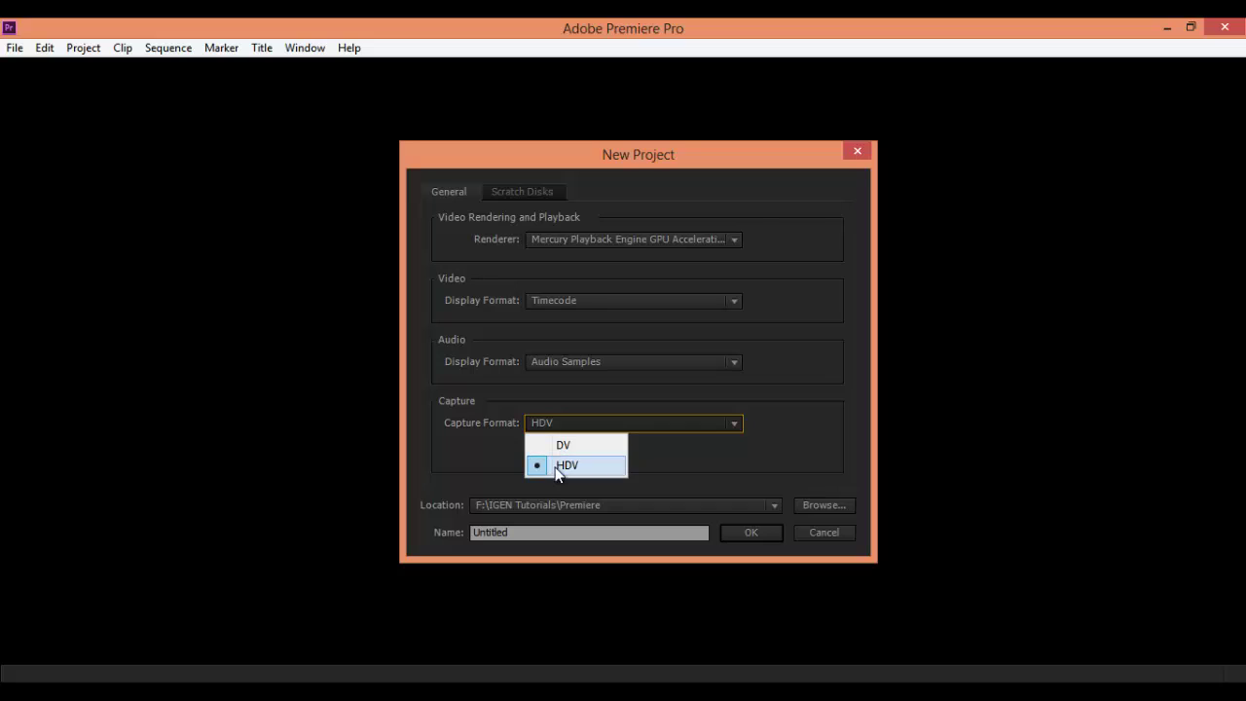
pyautogui.click(564, 466)
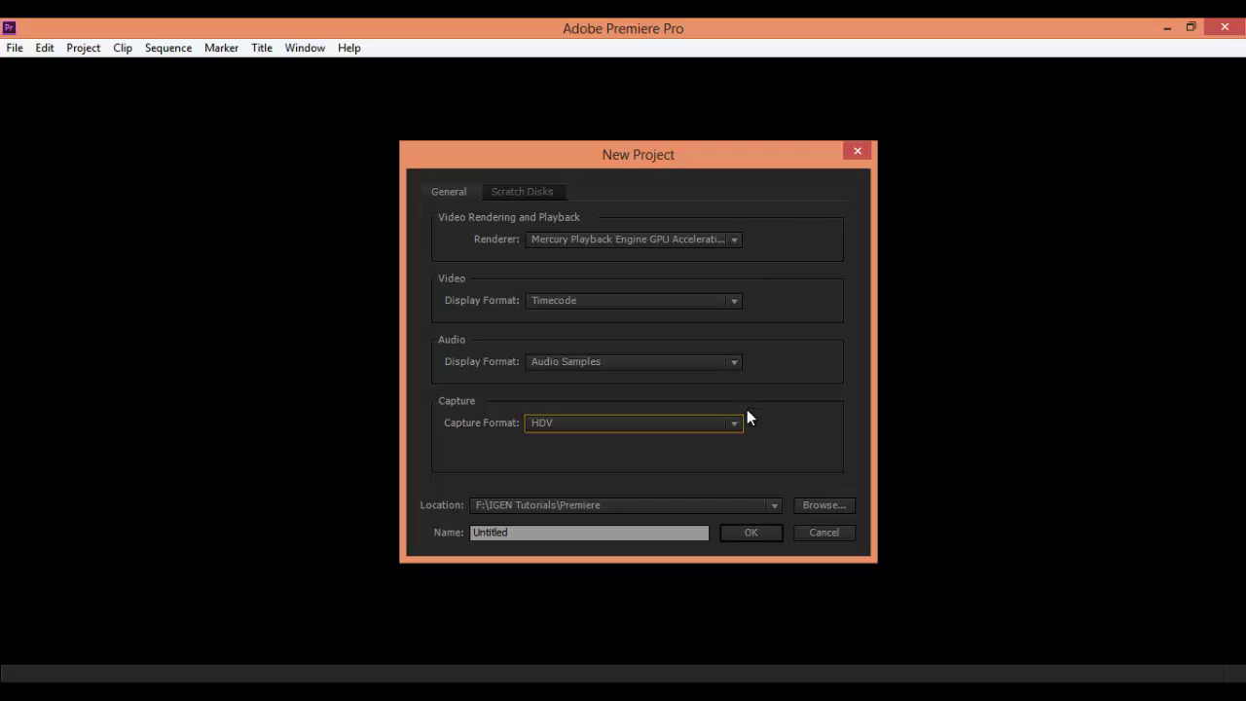
pyautogui.click(807, 508)
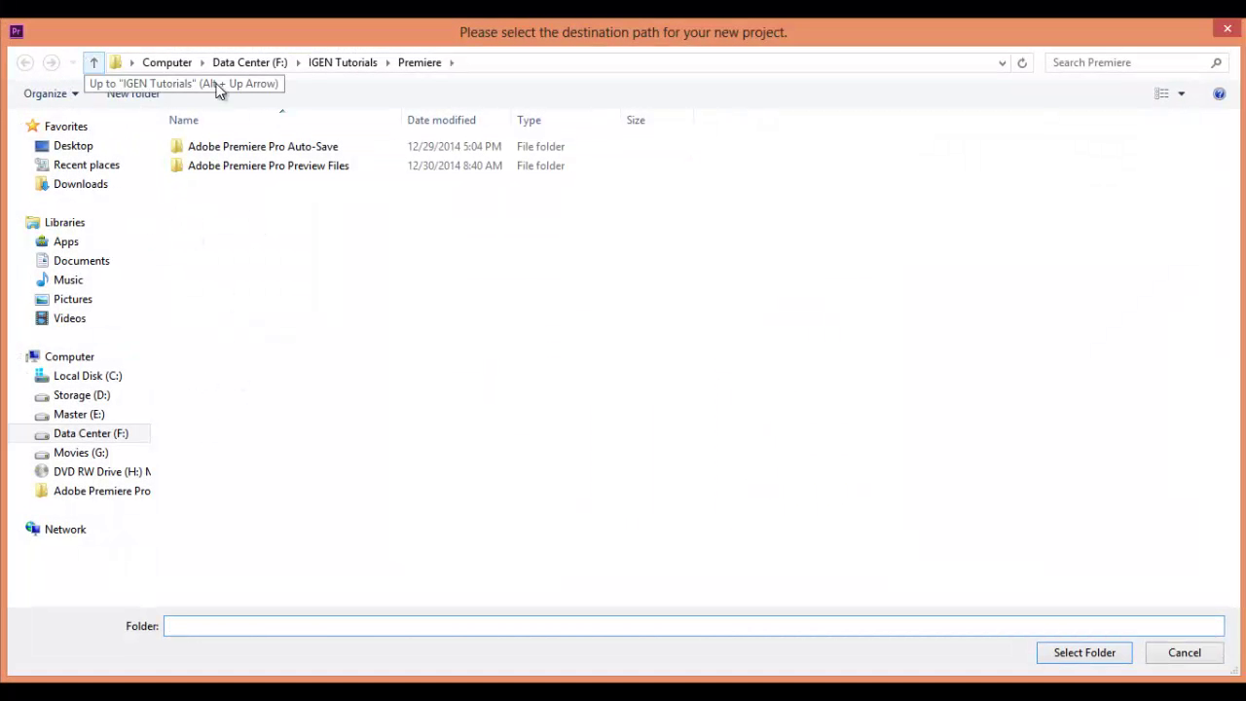
pyautogui.click(1225, 31)
pyautogui.click(813, 507)
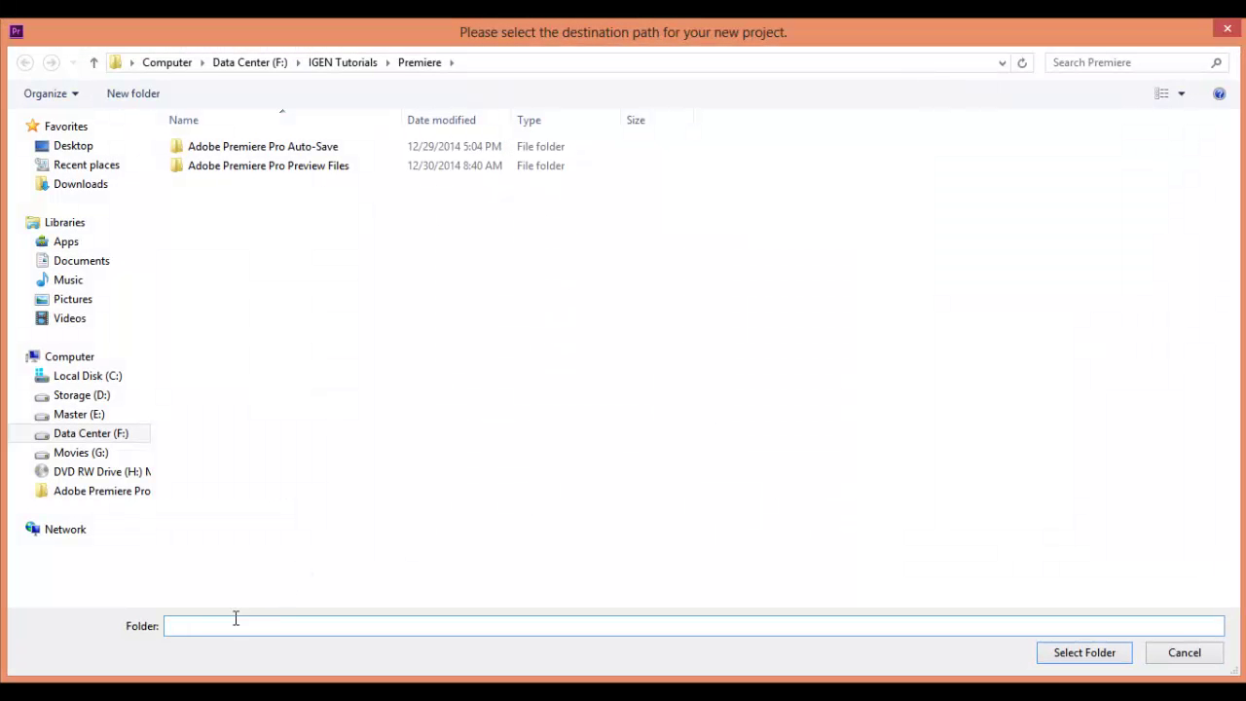
pyautogui.click(1227, 29)
# Name the project Stop Motion.
pyautogui.click(509, 529)
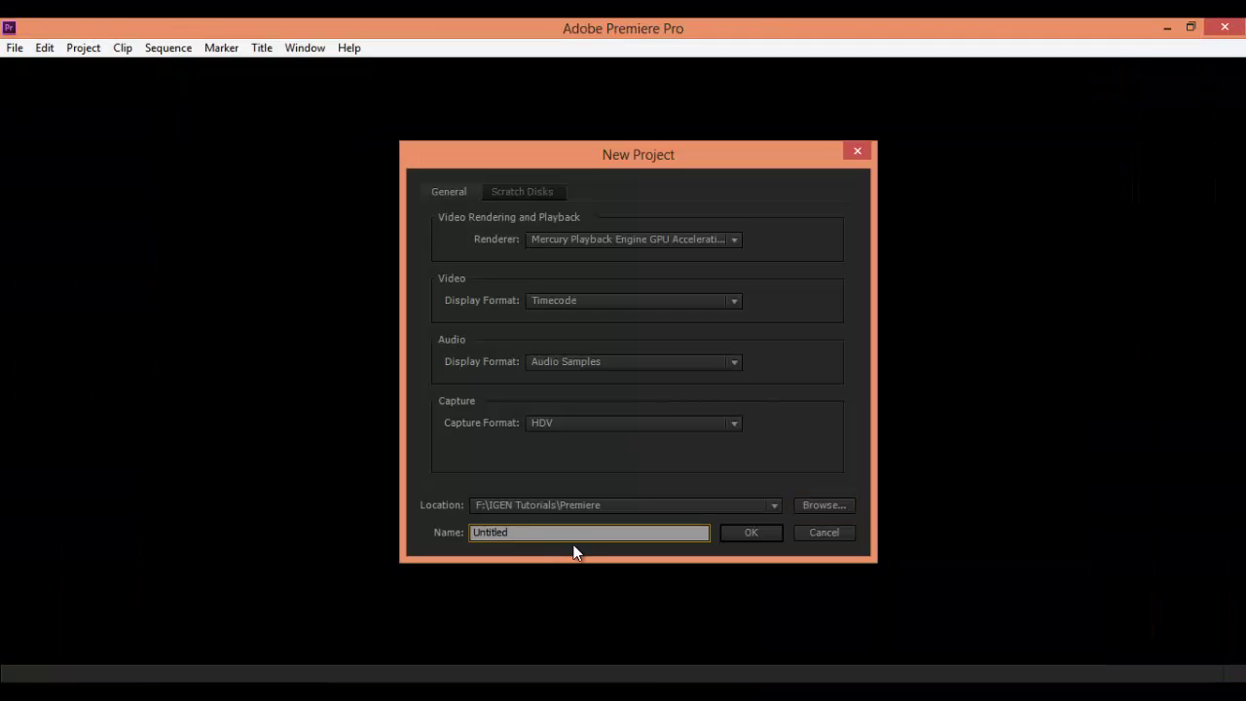
pyautogui.moveTo(551, 534); pyautogui.dragTo(426, 532)
pyautogui.write('Stop')
pyautogui.write(' MOST')
pyautogui.press('BackSpace')
pyautogui.press('BackSpace')
pyautogui.press('BackSpace')
pyautogui.write('otion')
# Review the scratch disk locations and create the project with the chosen settings.
pyautogui.click(516, 191)
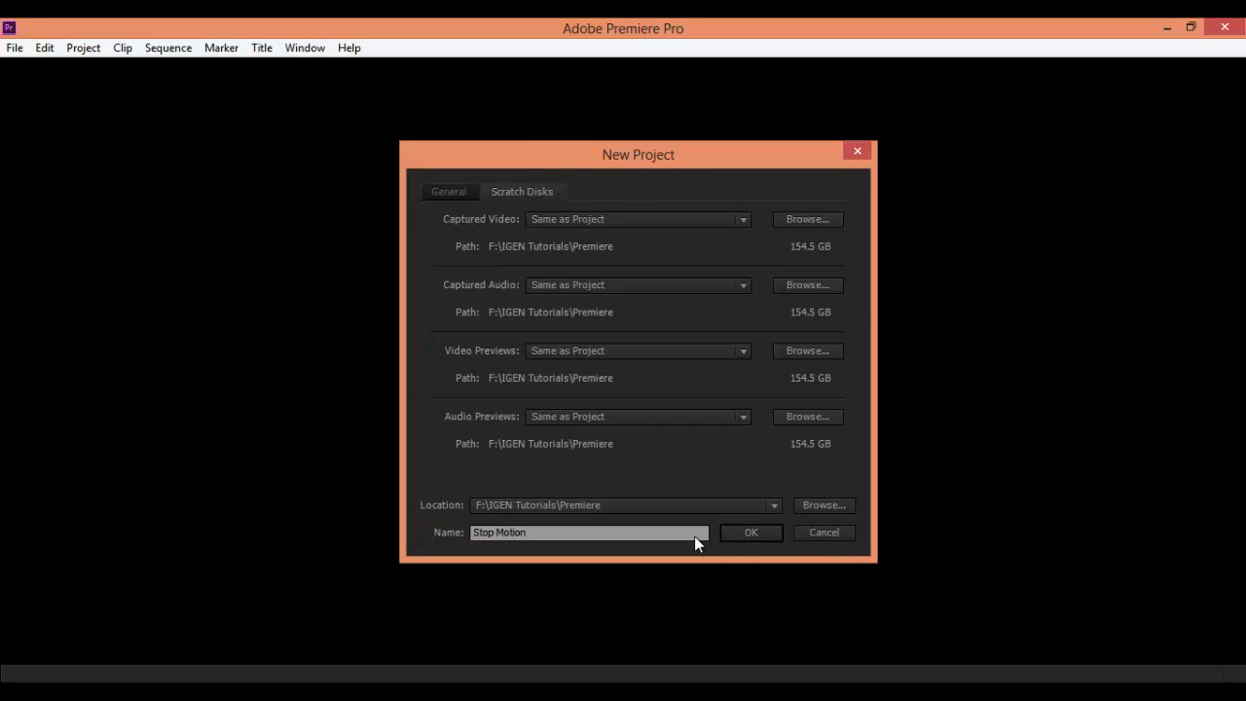
pyautogui.click(443, 190)
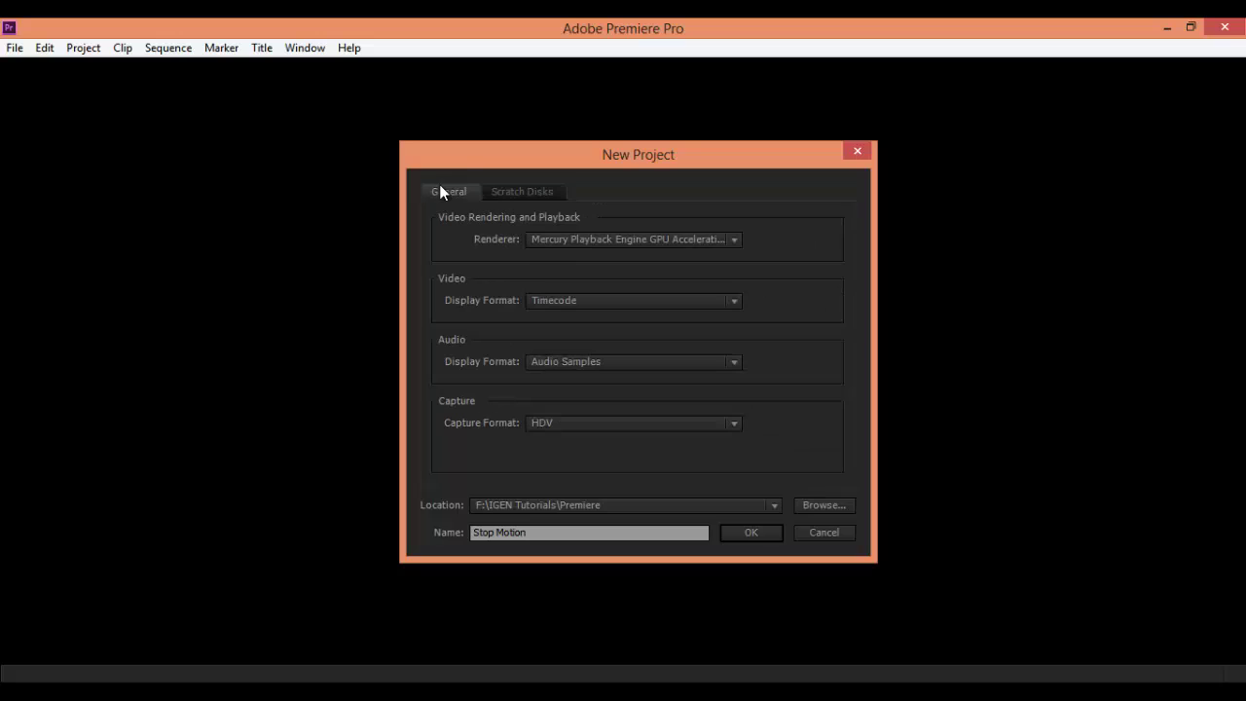
pyautogui.click(751, 533)
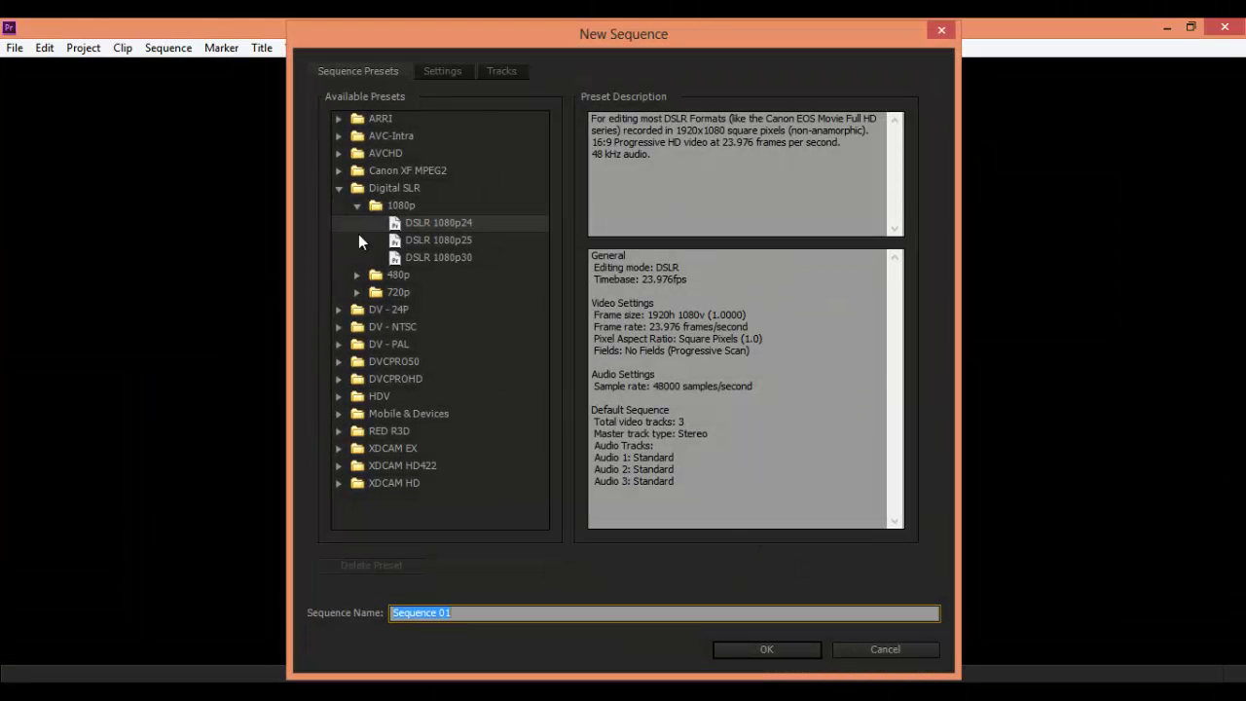
# Collapse the Digital SLR preset group and look over the new sequence's settings and track options.
pyautogui.click(338, 190)
pyautogui.moveTo(555, 42)
pyautogui.mouseDown()
pyautogui.moveTo(601, 153)
pyautogui.moveTo(546, 40)
pyautogui.mouseUp()
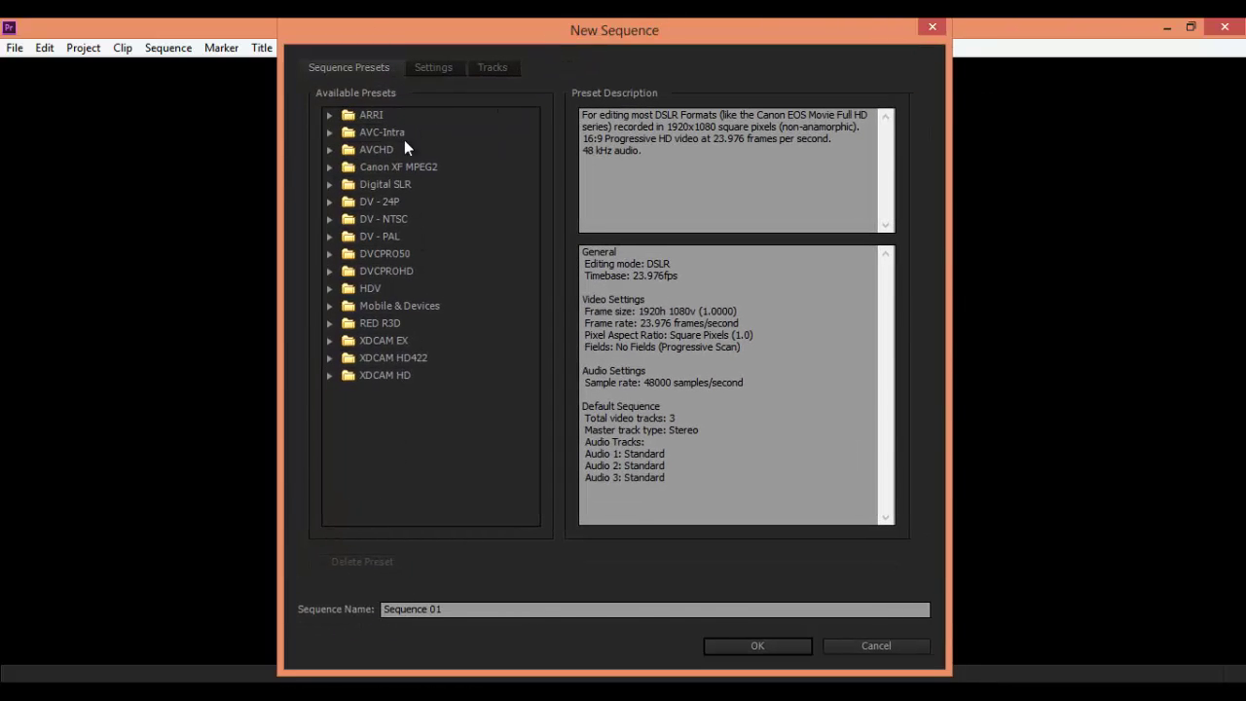
pyautogui.click(423, 69)
pyautogui.click(473, 71)
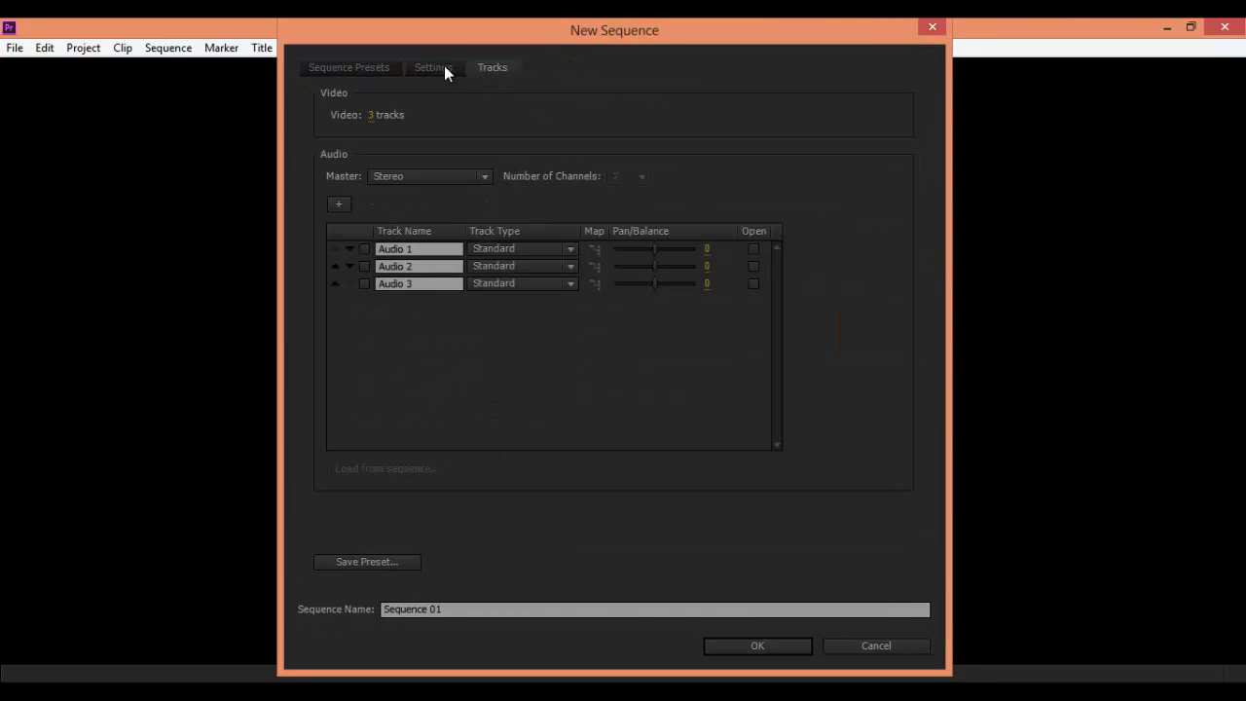
pyautogui.click(366, 77)
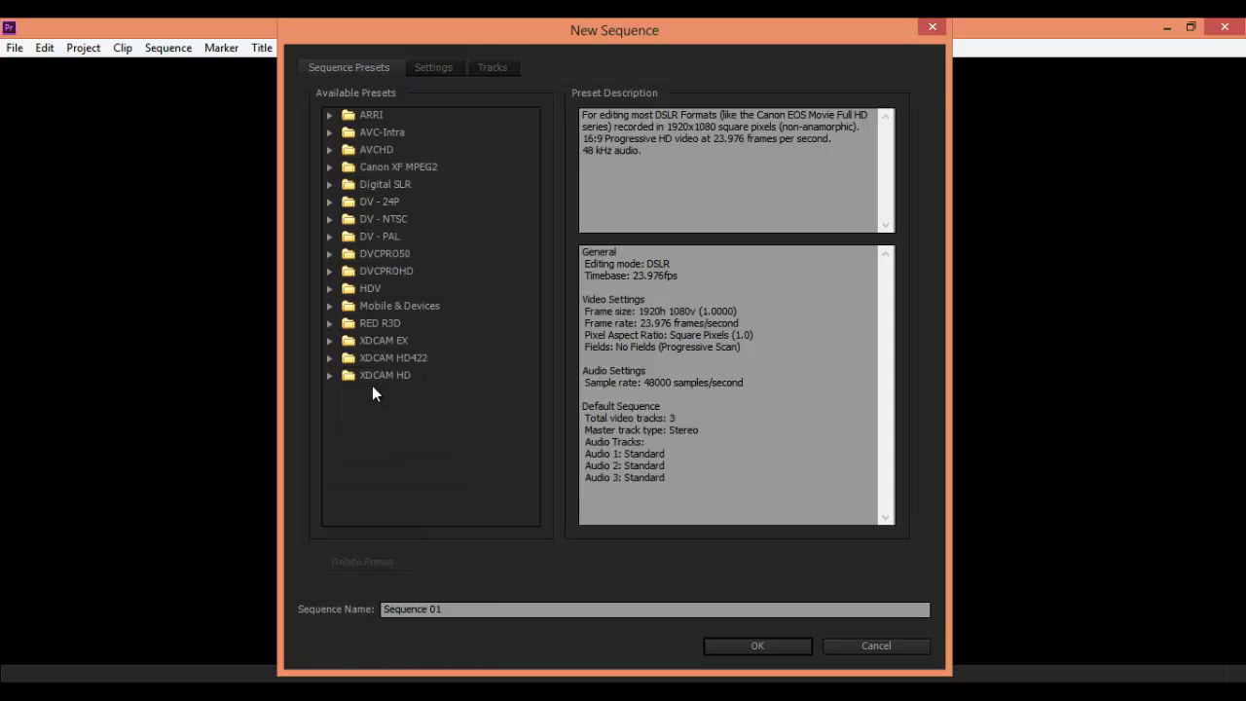
# Examine the ARRI sequence presets and read the description of the ARRI 2K 23.976 preset.
pyautogui.click(329, 114)
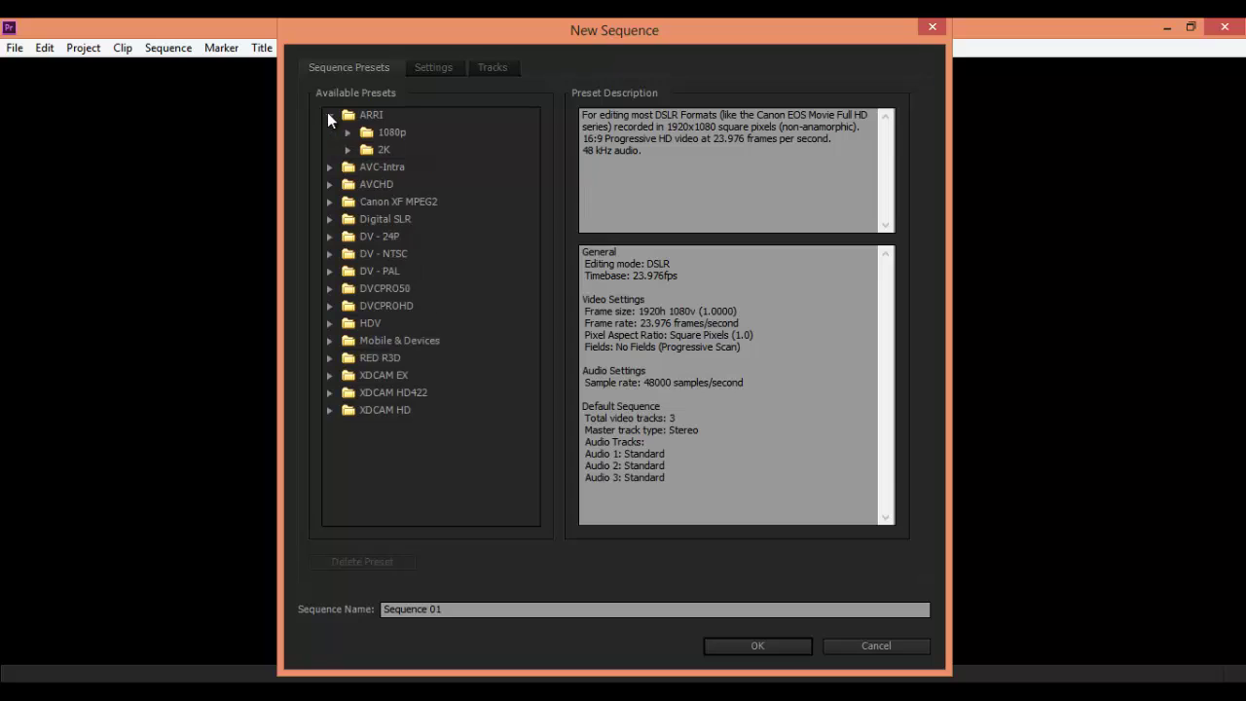
pyautogui.click(328, 114)
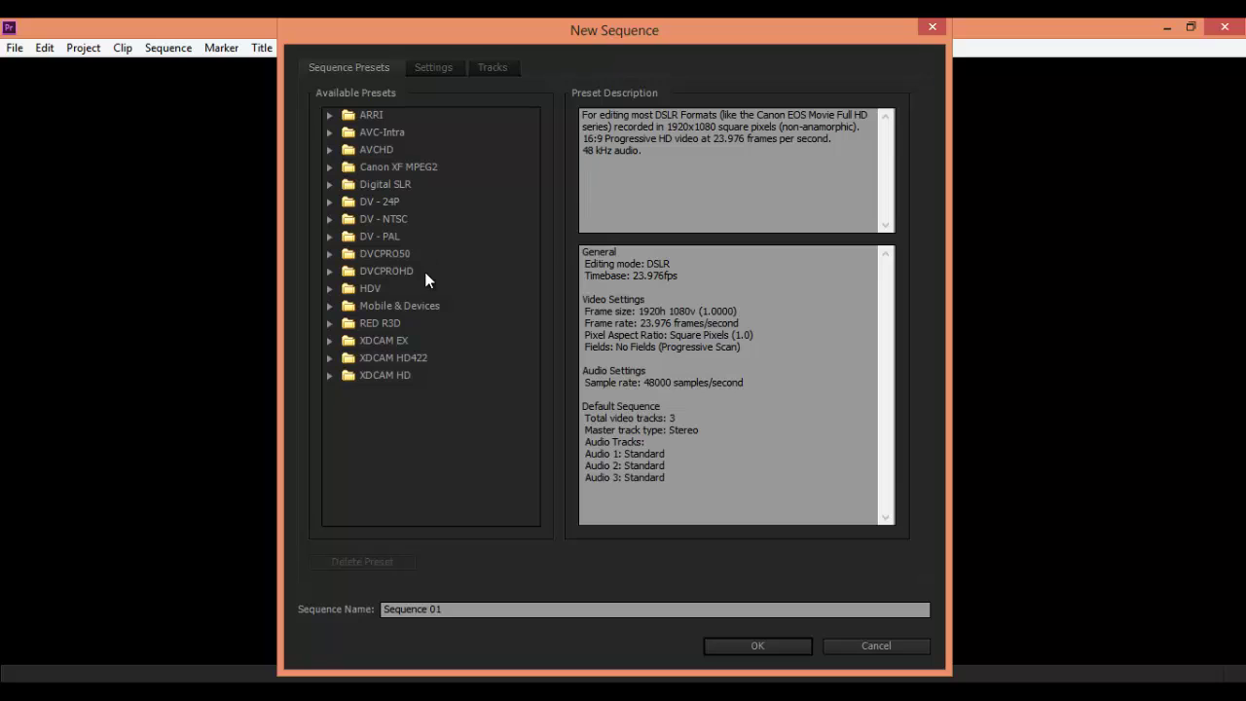
pyautogui.click(330, 114)
pyautogui.click(347, 150)
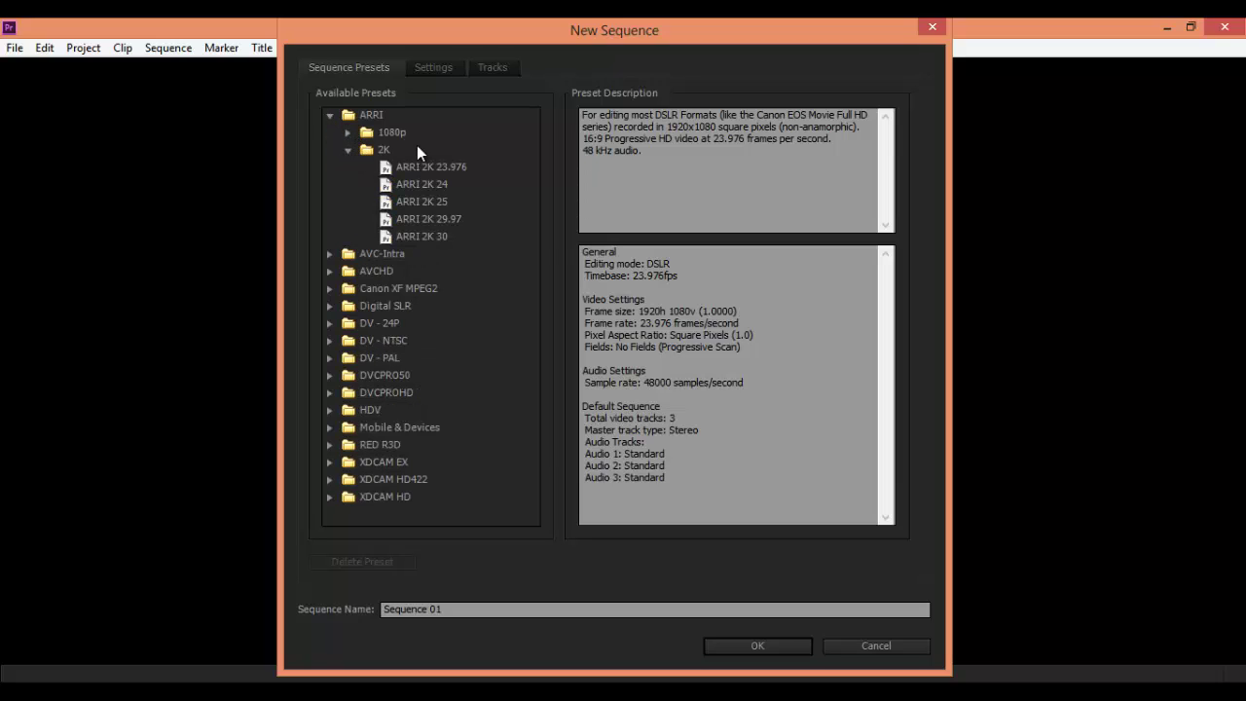
pyautogui.click(426, 172)
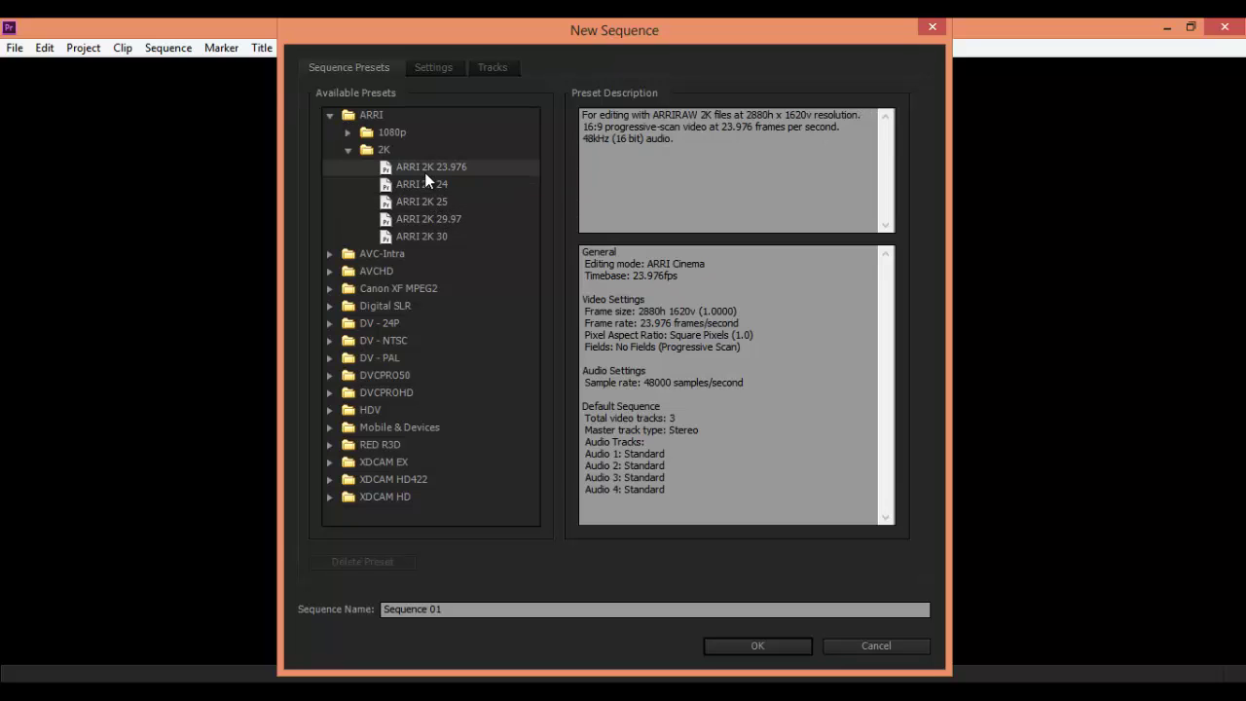
pyautogui.click(329, 116)
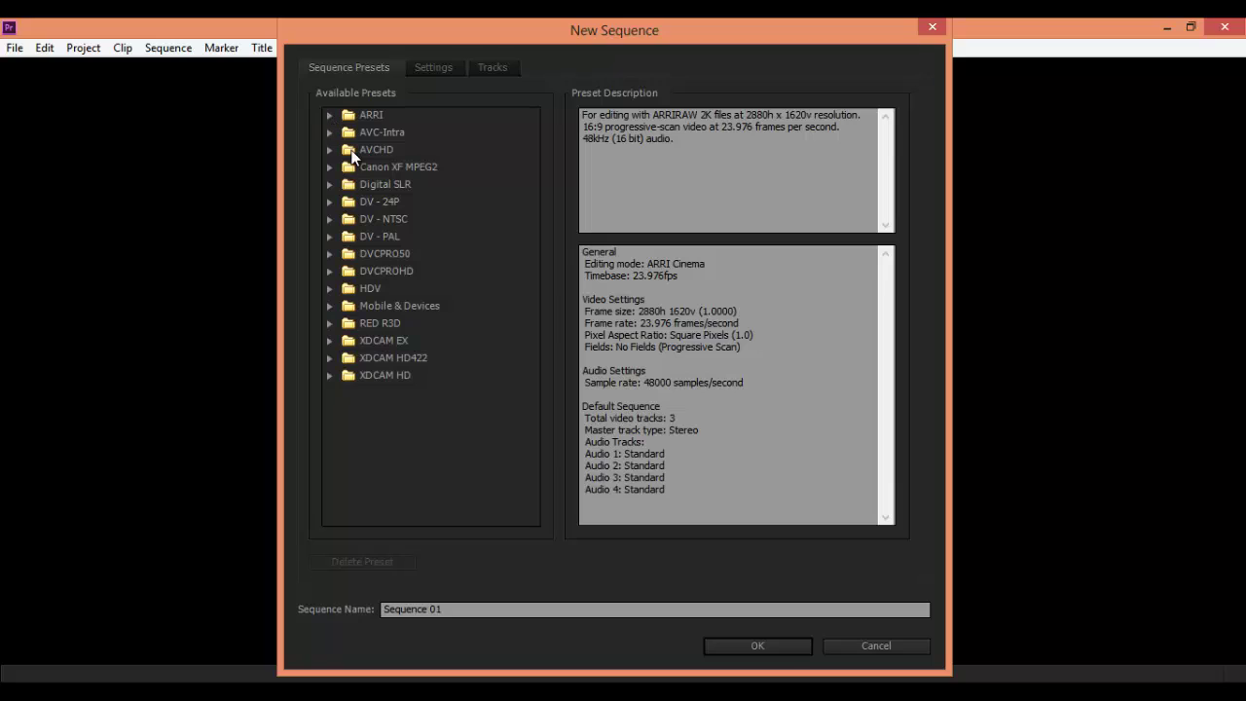
# Examine the resolution folders in the RED R3D and Digital SLR sequence preset groups.
pyautogui.click(329, 323)
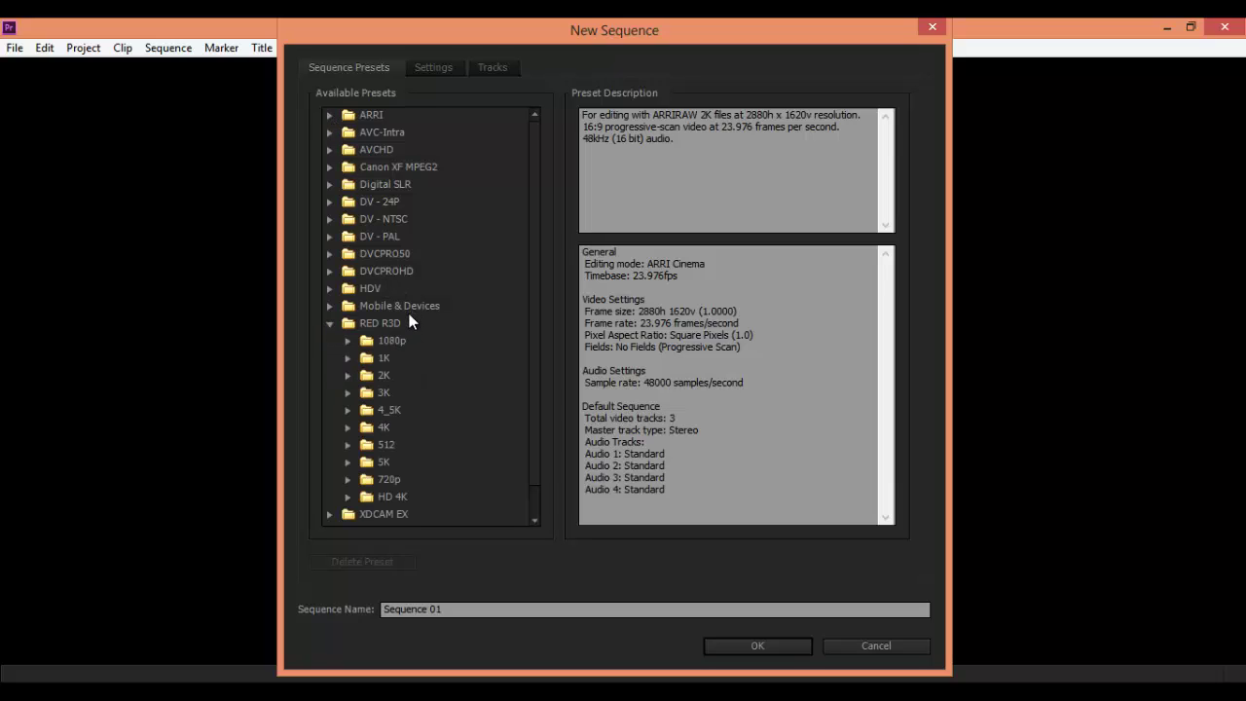
pyautogui.scroll(-1, 370, 370)
pyautogui.click(382, 430)
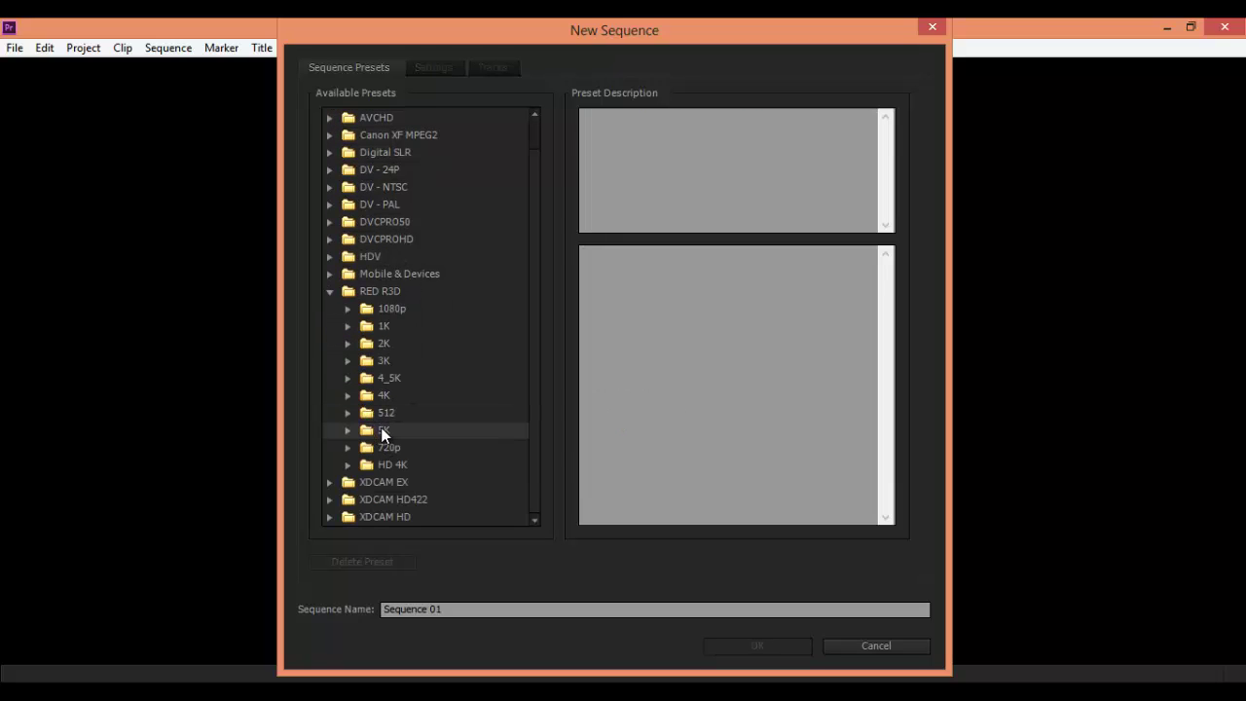
pyautogui.click(332, 293)
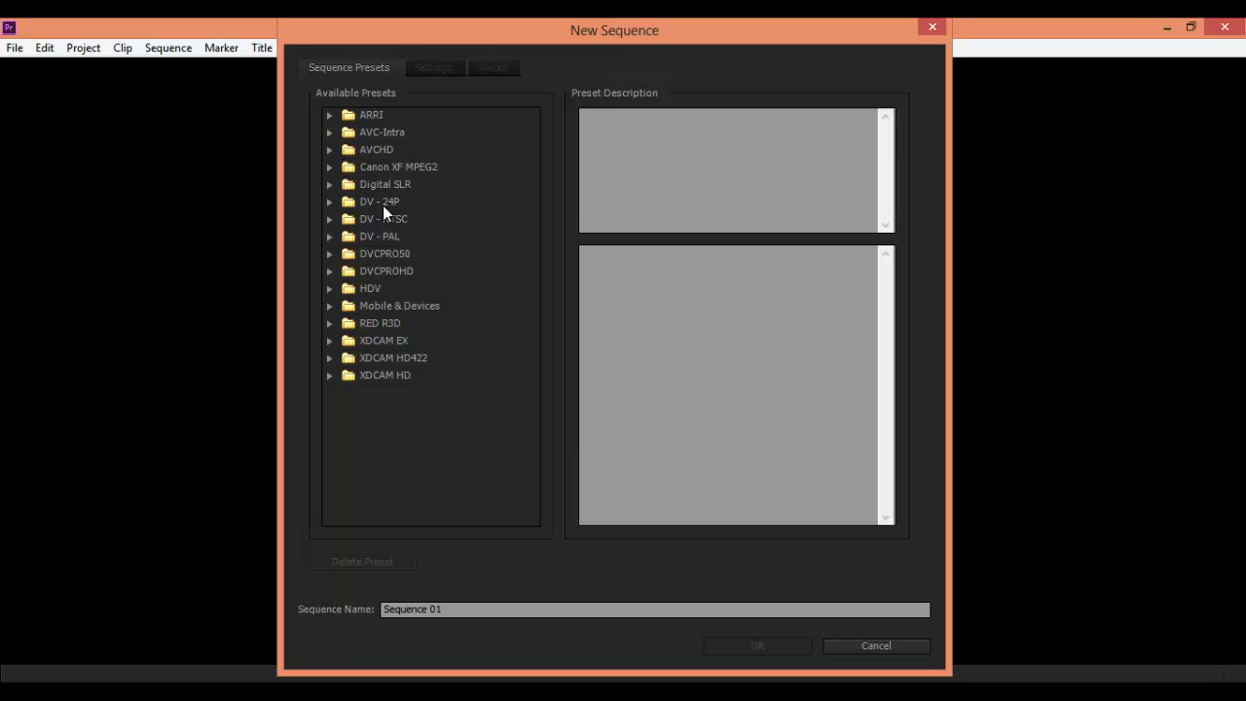
pyautogui.click(330, 185)
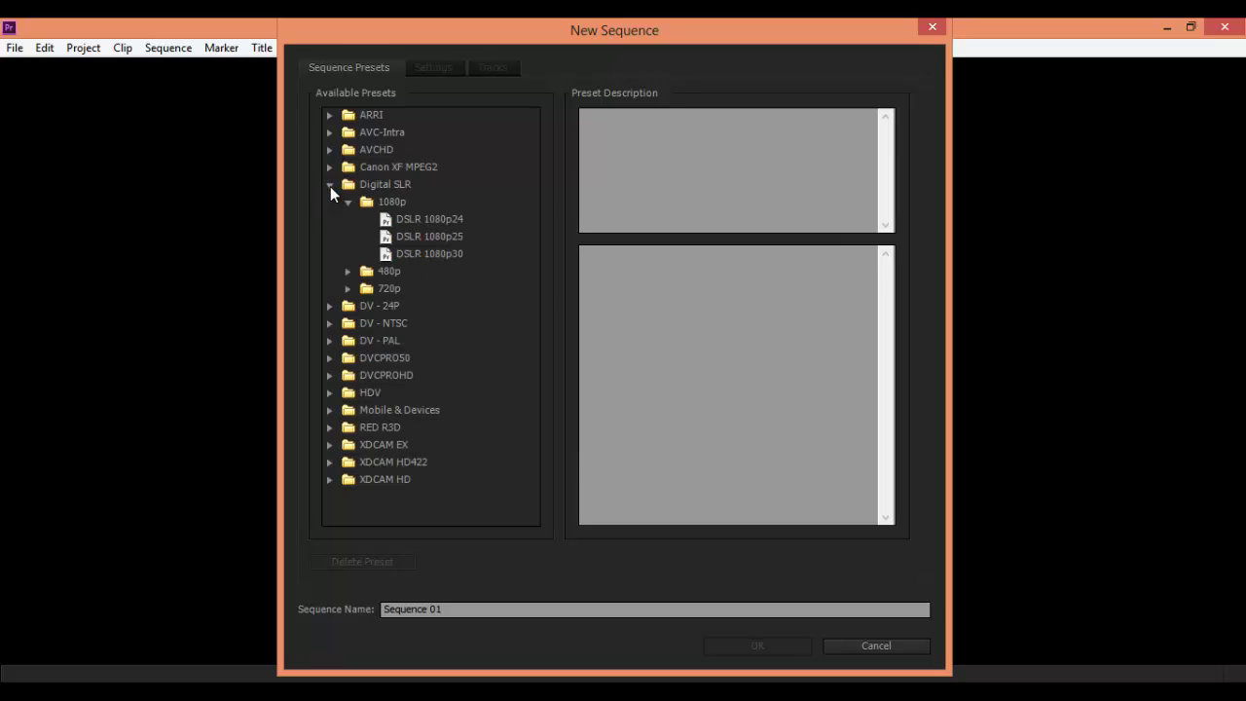
pyautogui.click(348, 202)
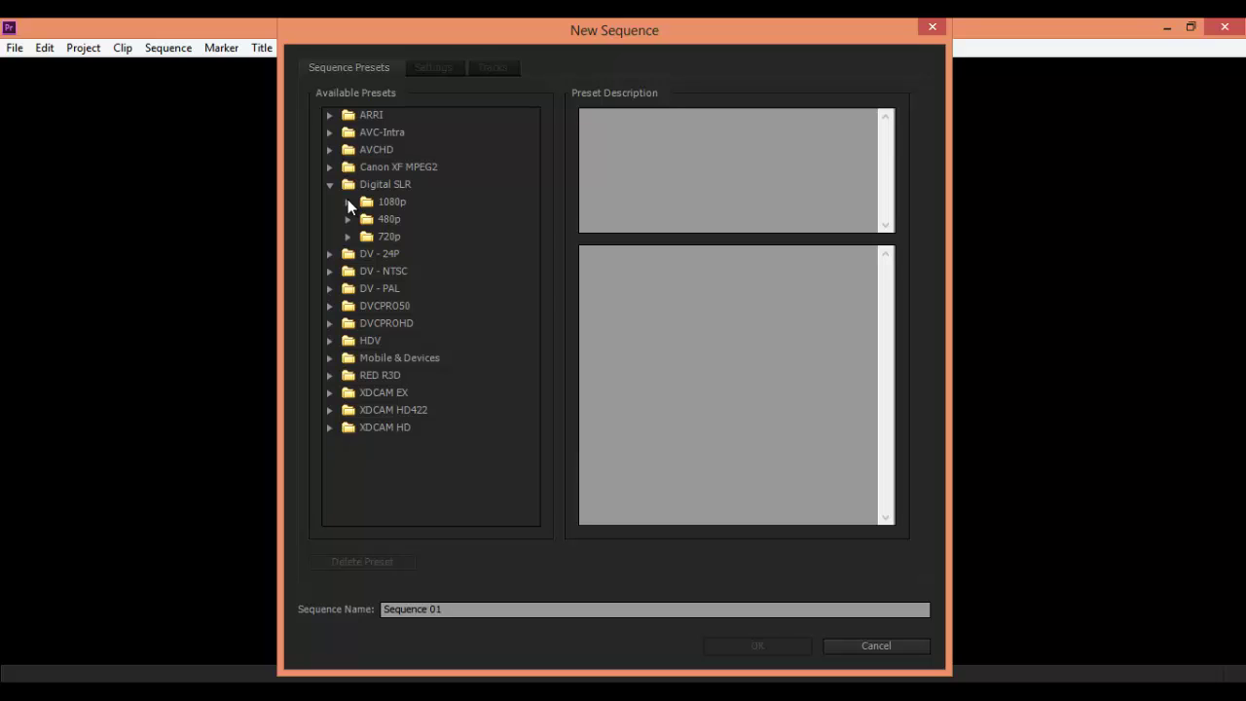
pyautogui.click(332, 186)
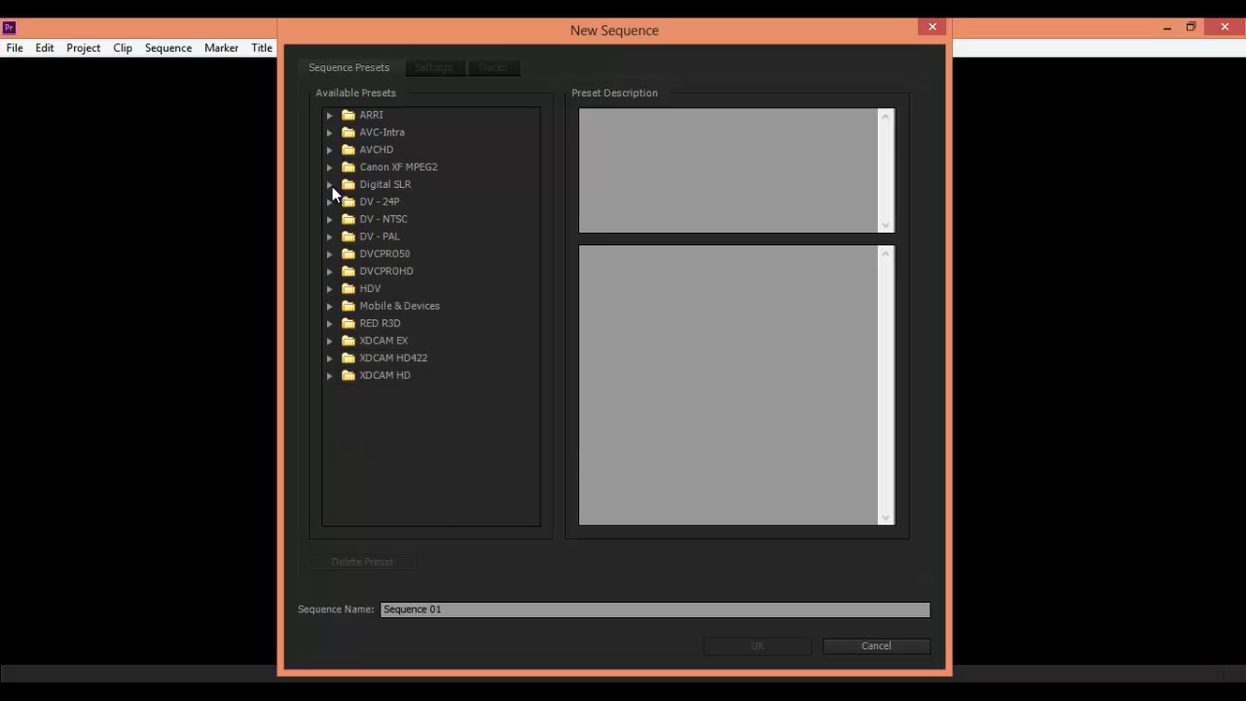
# Expand the 1080p folder of the Digital SLR preset group and select the DSLR 1080p24 preset.
pyautogui.click(332, 186)
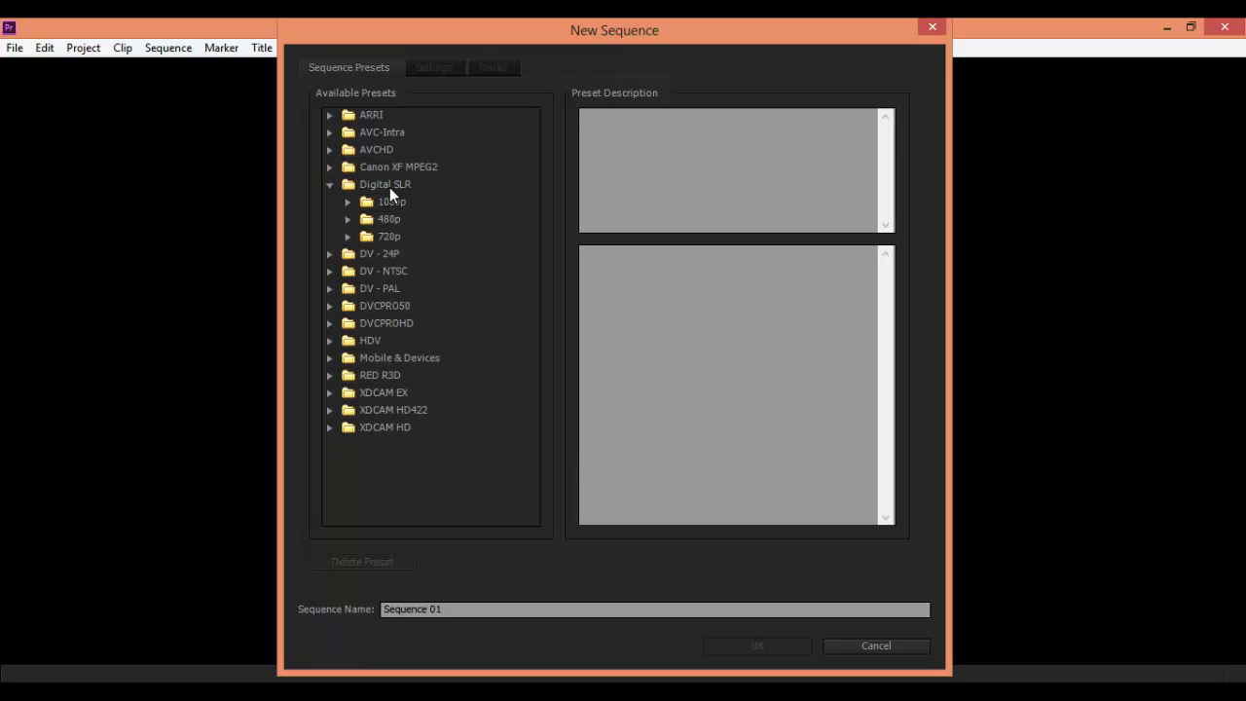
pyautogui.click(390, 187)
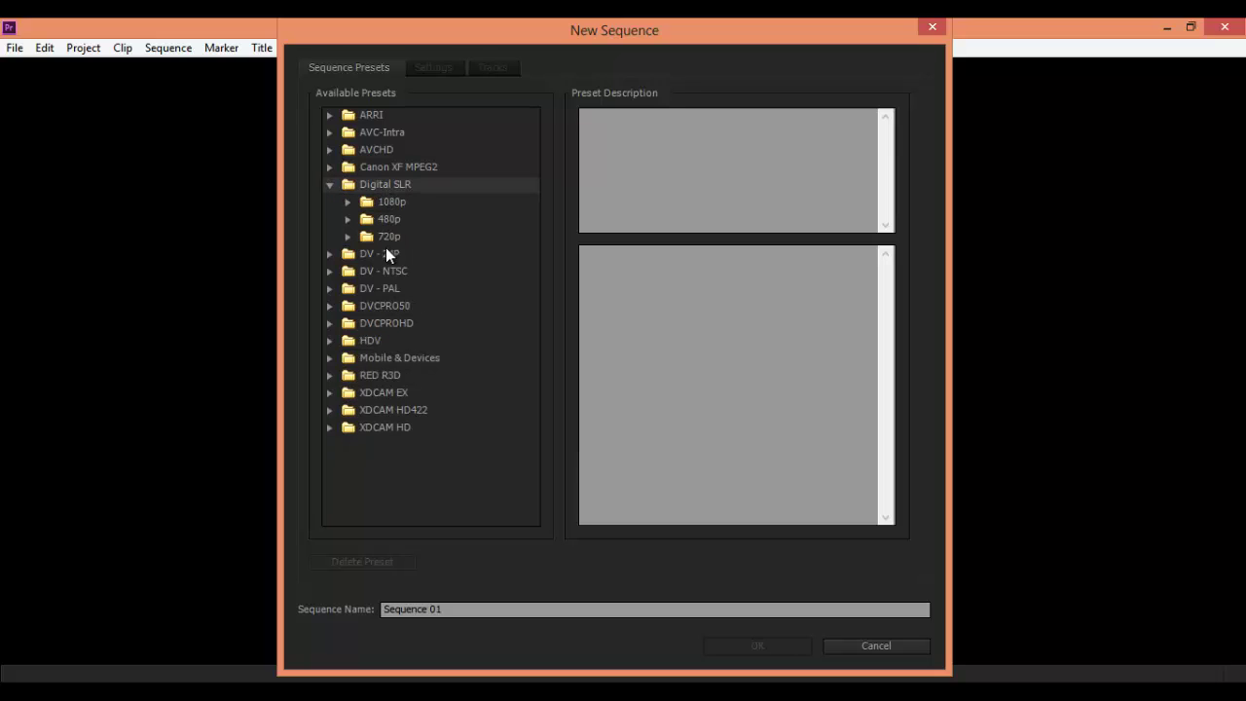
pyautogui.click(348, 203)
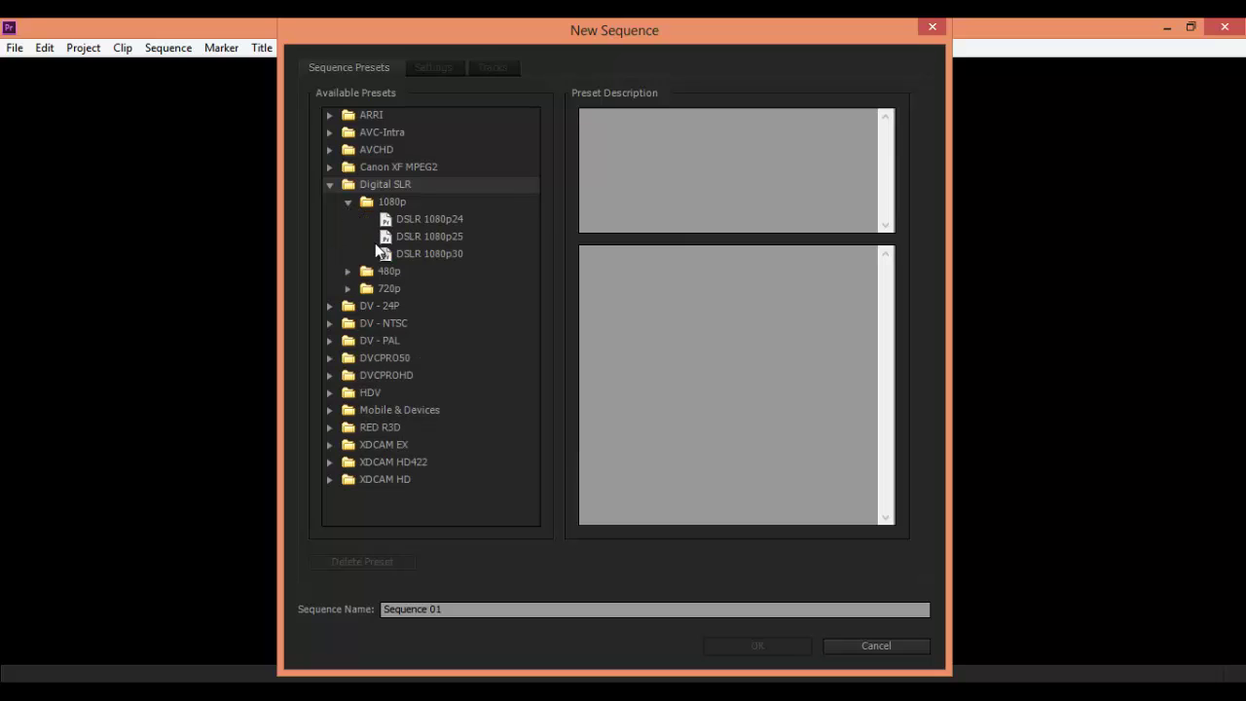
pyautogui.click(420, 224)
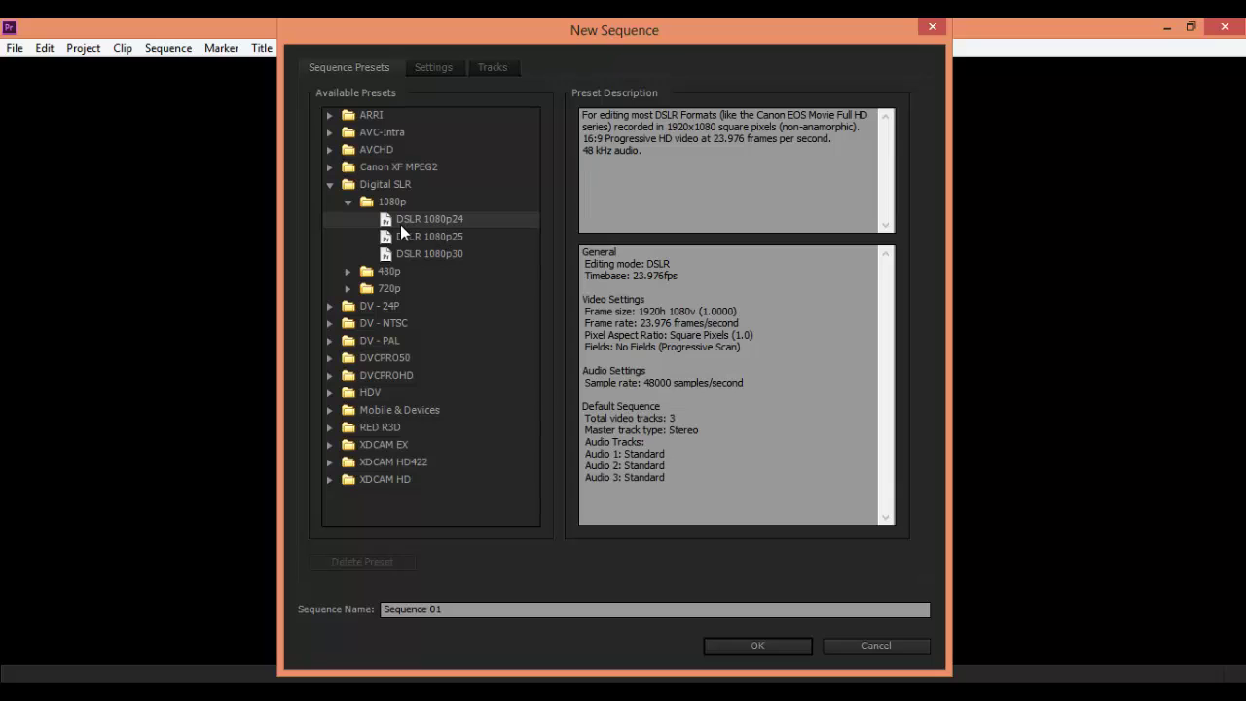
# Compare the descriptions and frame rates of the DSLR 1080p24, DSLR 1080p25 and DSLR 1080p30 presets.
pyautogui.click(457, 242)
pyautogui.click(454, 219)
pyautogui.click(453, 236)
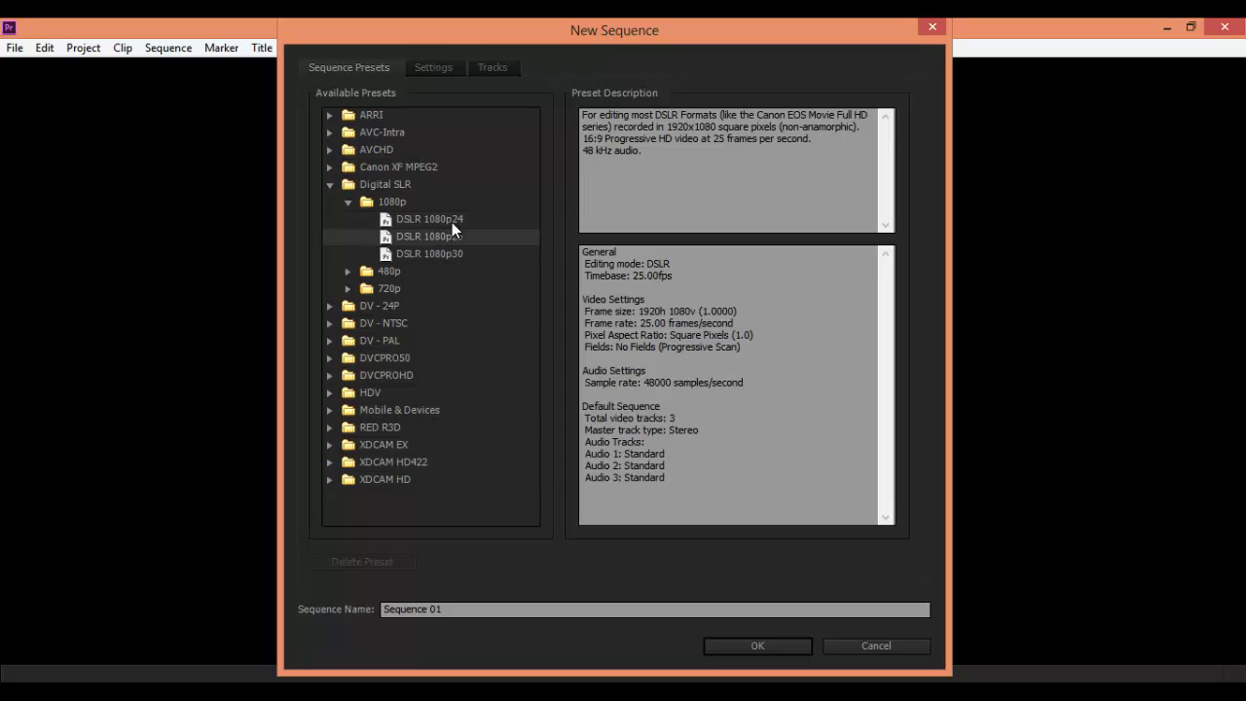
pyautogui.click(452, 218)
pyautogui.click(458, 239)
pyautogui.click(458, 221)
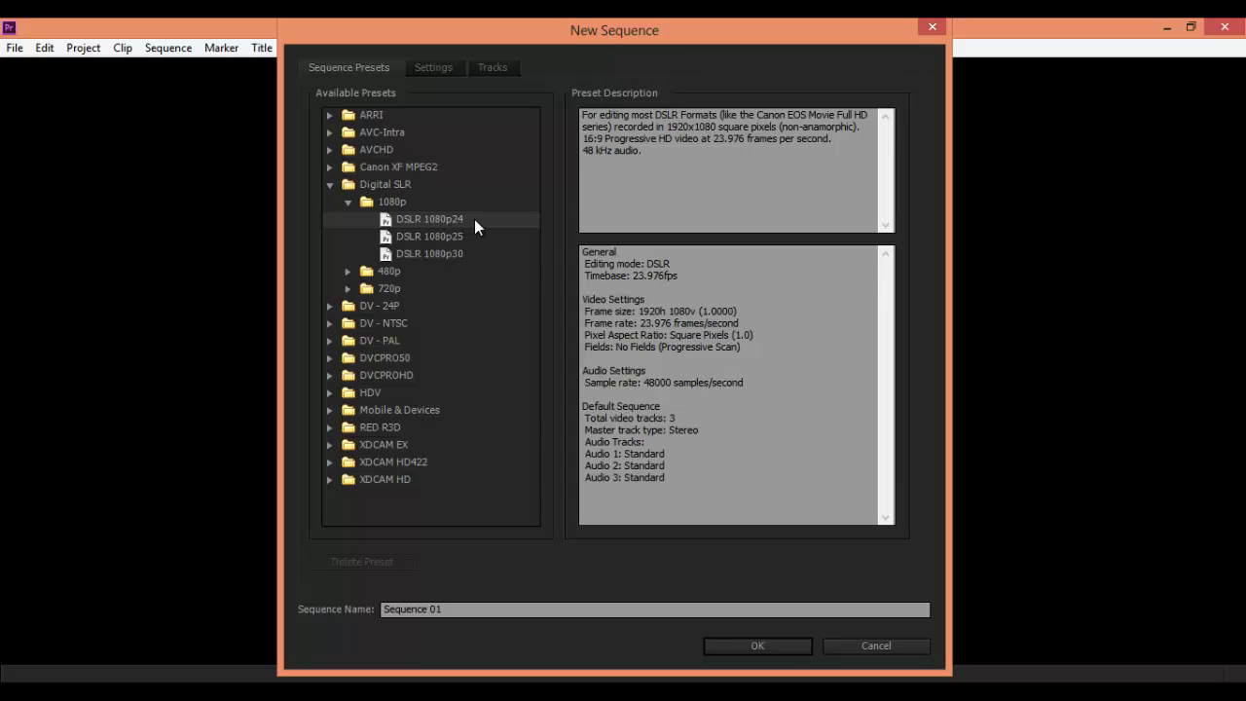
pyautogui.click(461, 237)
pyautogui.click(457, 223)
pyautogui.click(459, 238)
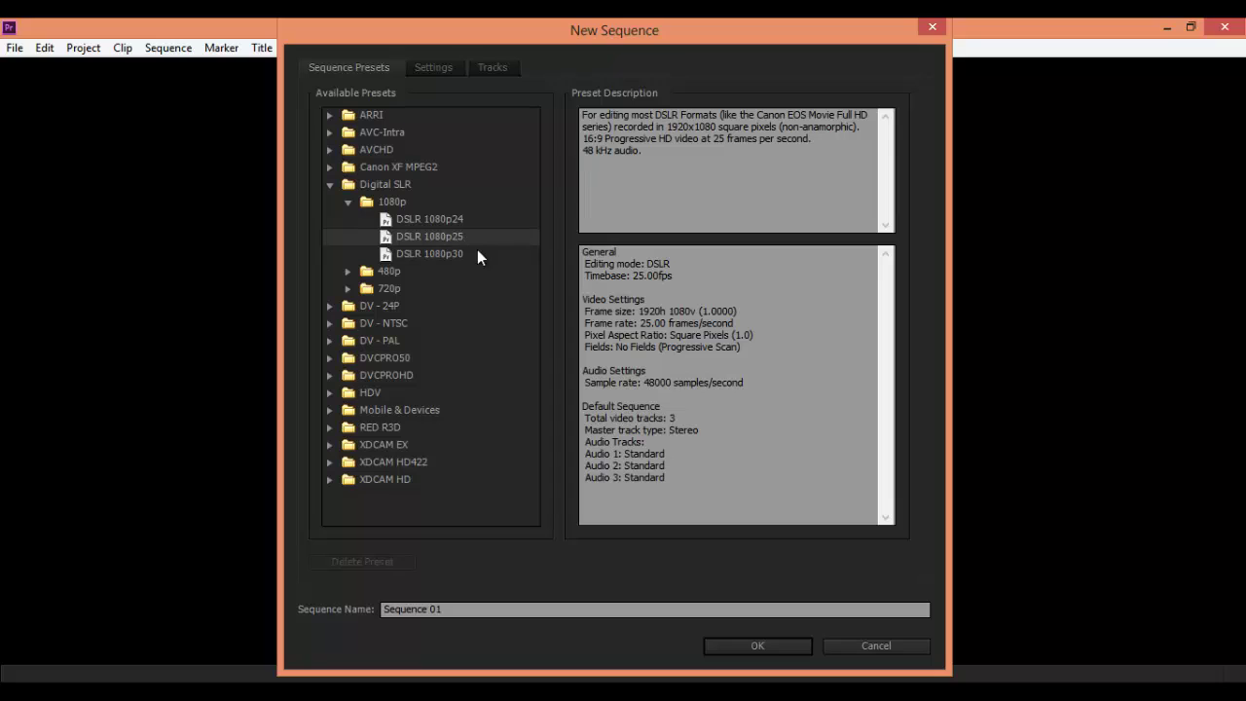
pyautogui.click(477, 254)
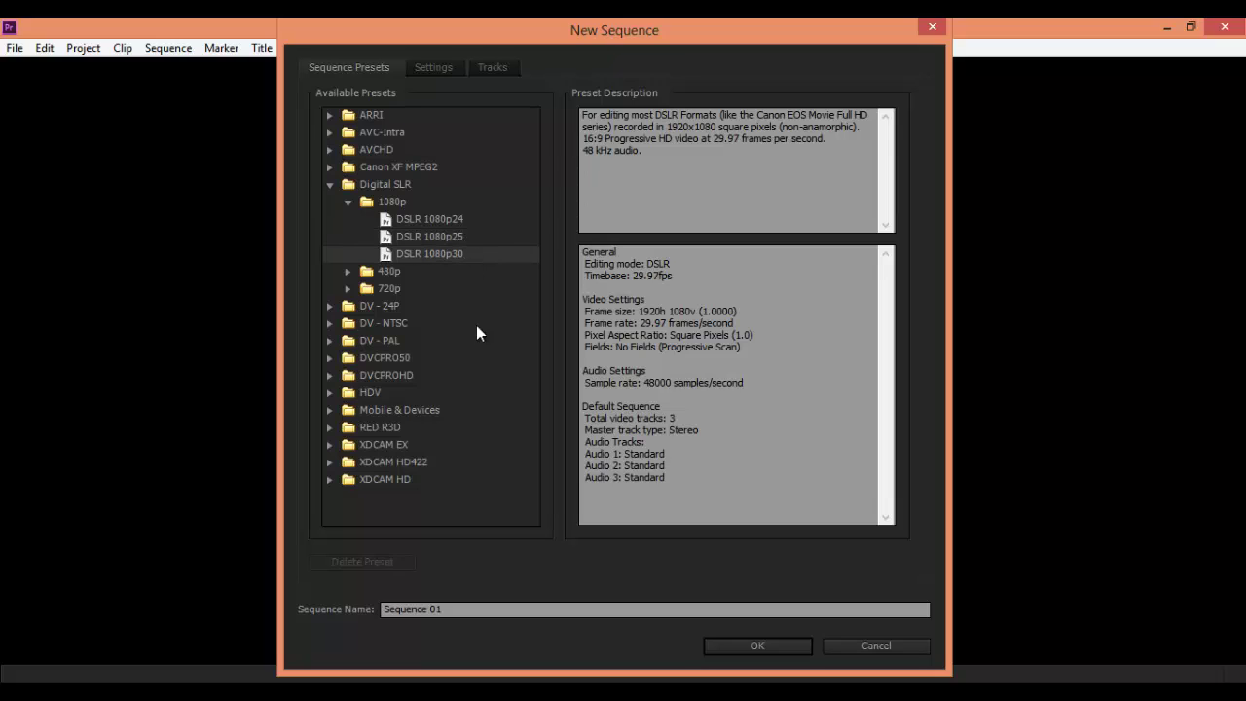
# Choose the DSLR 1080p24 preset and name the sequence Stop motion.
pyautogui.click(443, 226)
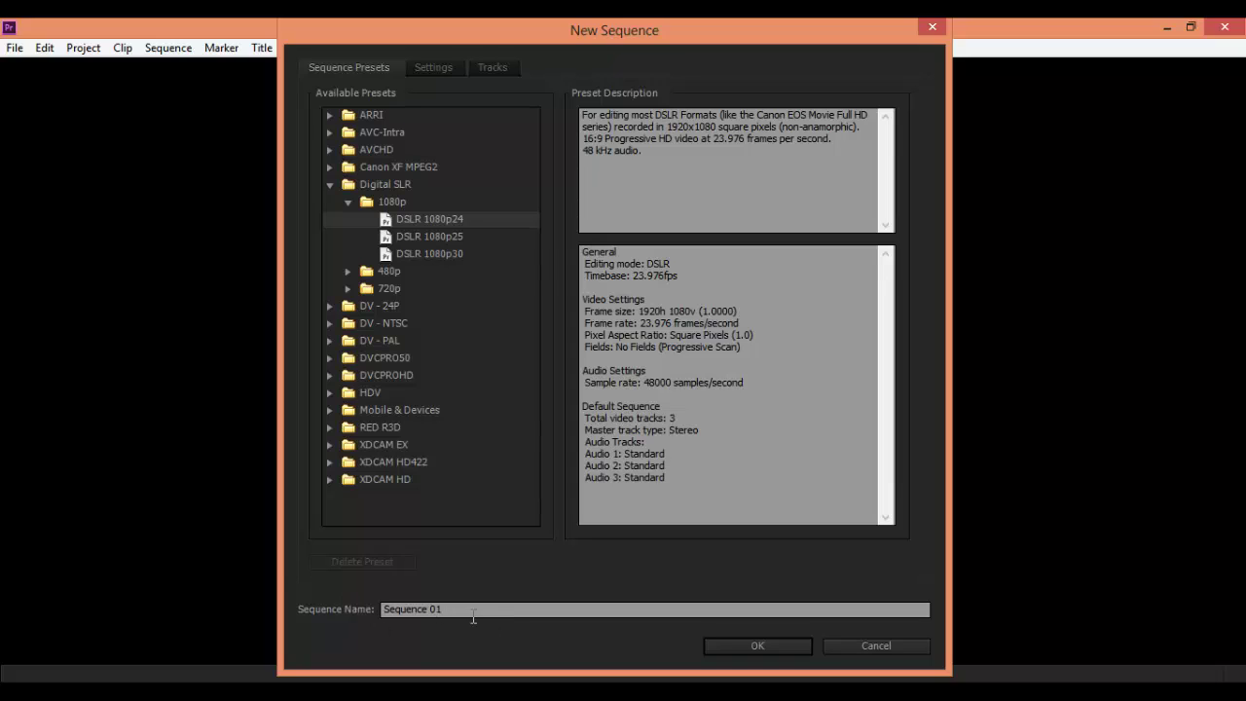
pyautogui.moveTo(473, 615); pyautogui.dragTo(291, 585)
pyautogui.write('Stop motio')
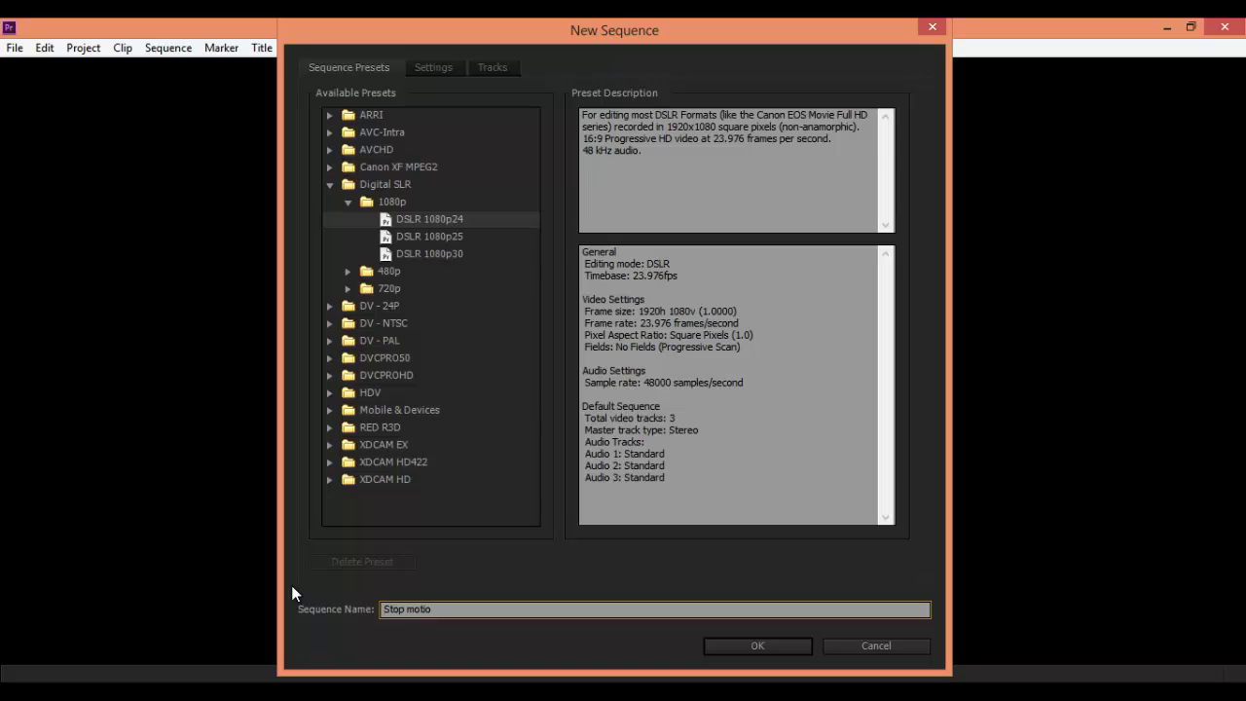
pyautogui.write('n')
# Check the sequence's settings and track options, and create the sequence.
pyautogui.click(431, 70)
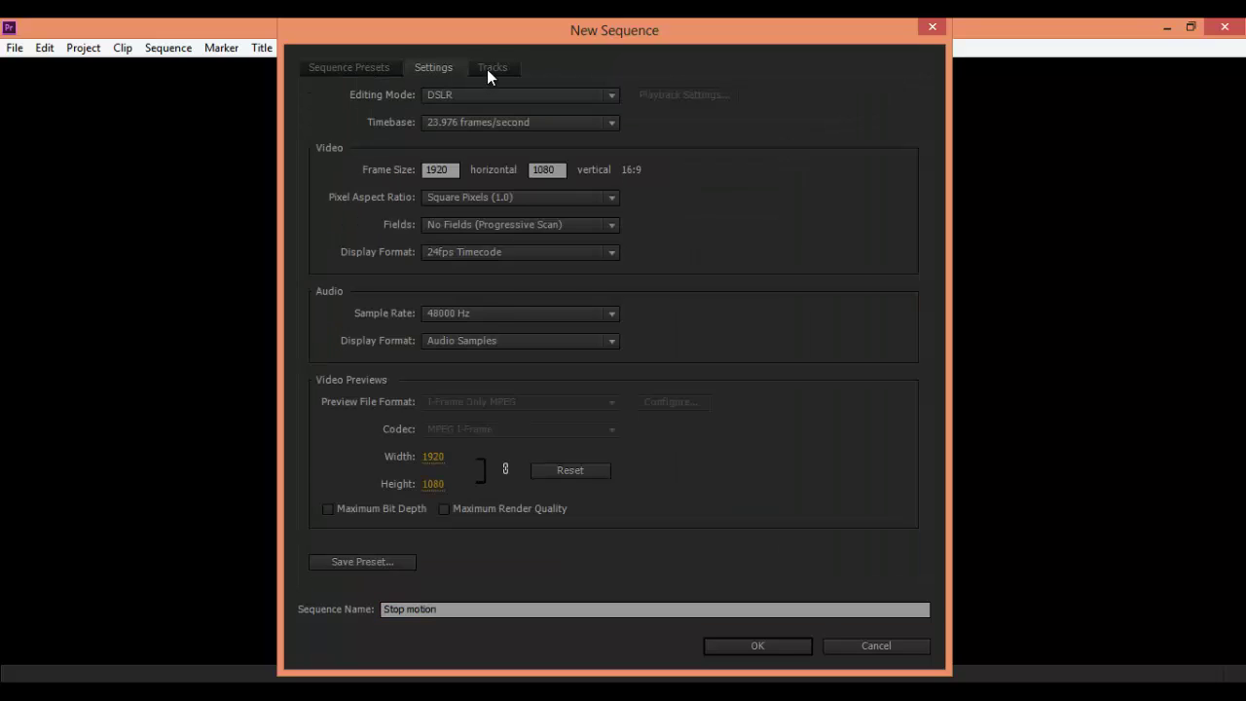
pyautogui.click(487, 68)
pyautogui.click(393, 72)
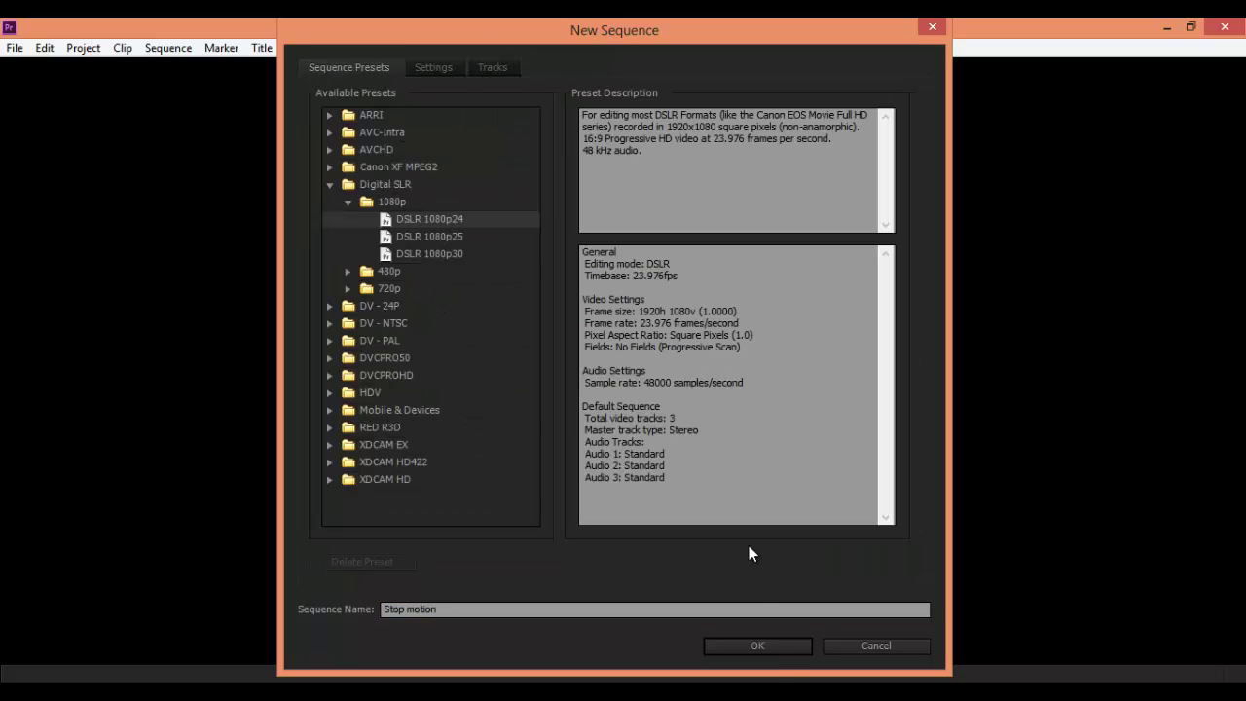
pyautogui.click(766, 650)
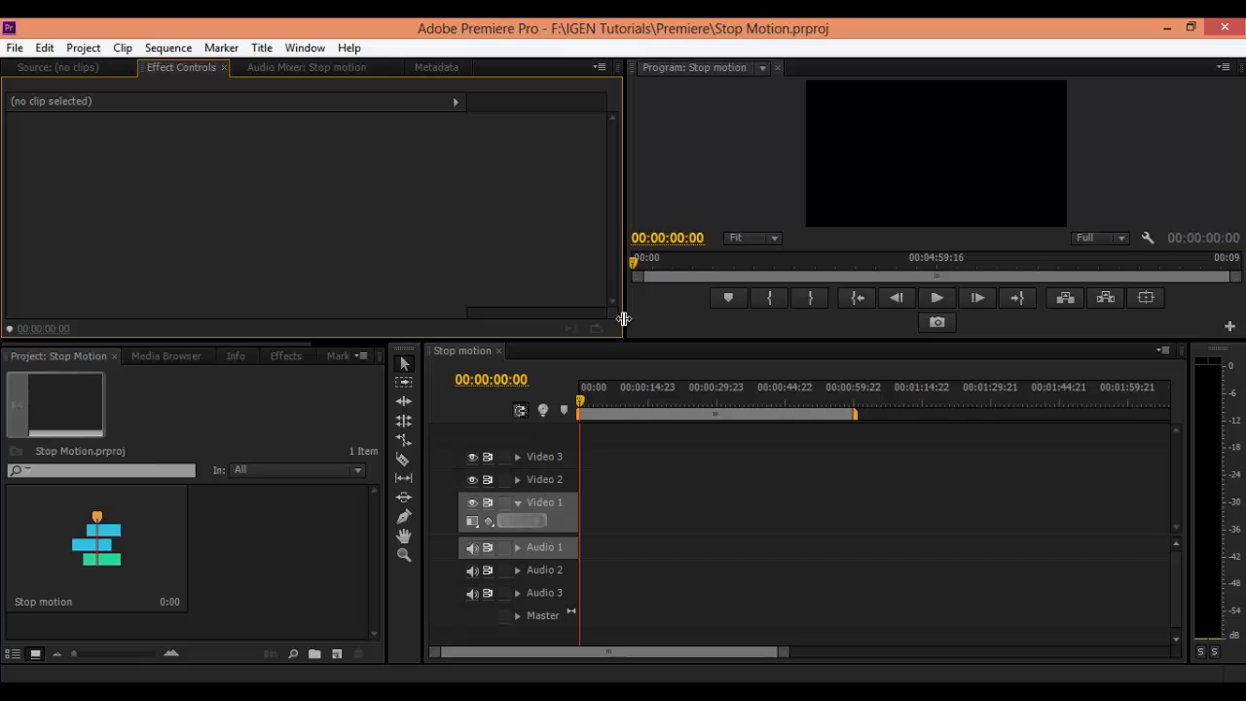
# Widen the upper panel group beside the Program monitor slightly and bring its Source monitor to the front.
pyautogui.moveTo(624, 327); pyautogui.dragTo(659, 314)
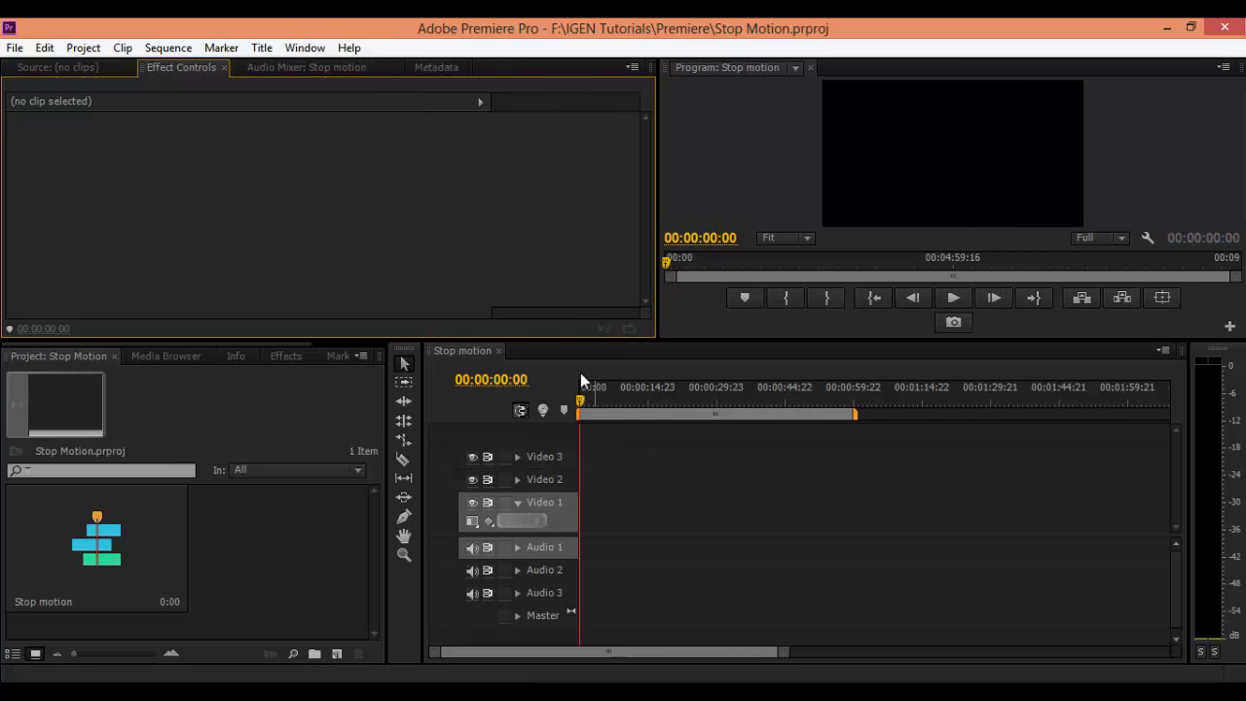
pyautogui.click(71, 67)
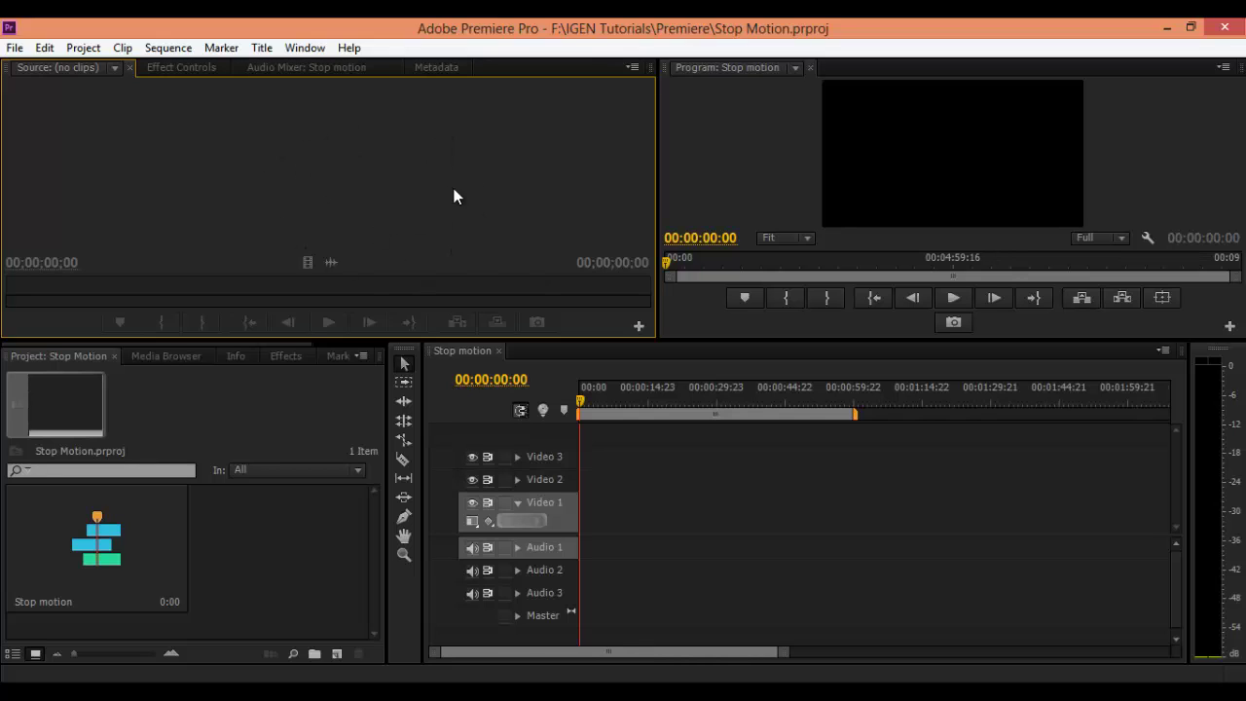
pyautogui.click(865, 177)
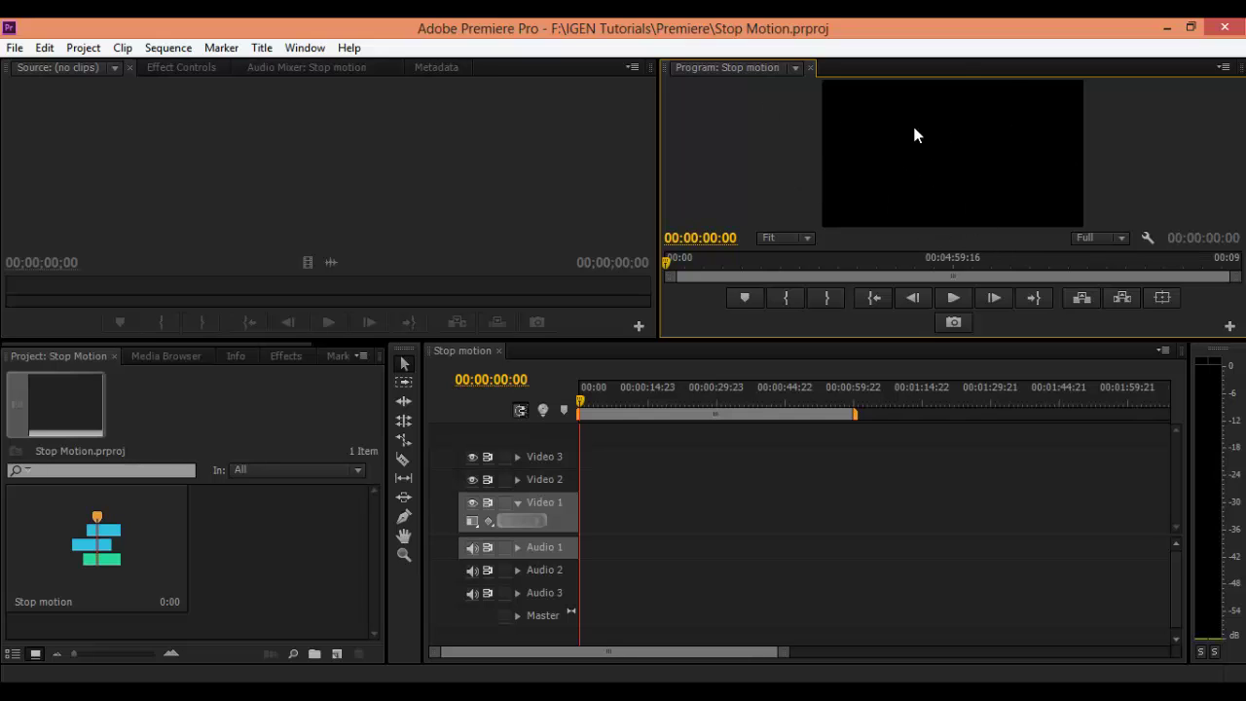
# Enlarge the Project panel and timeline by raising the border they share with the monitors.
pyautogui.click(243, 552)
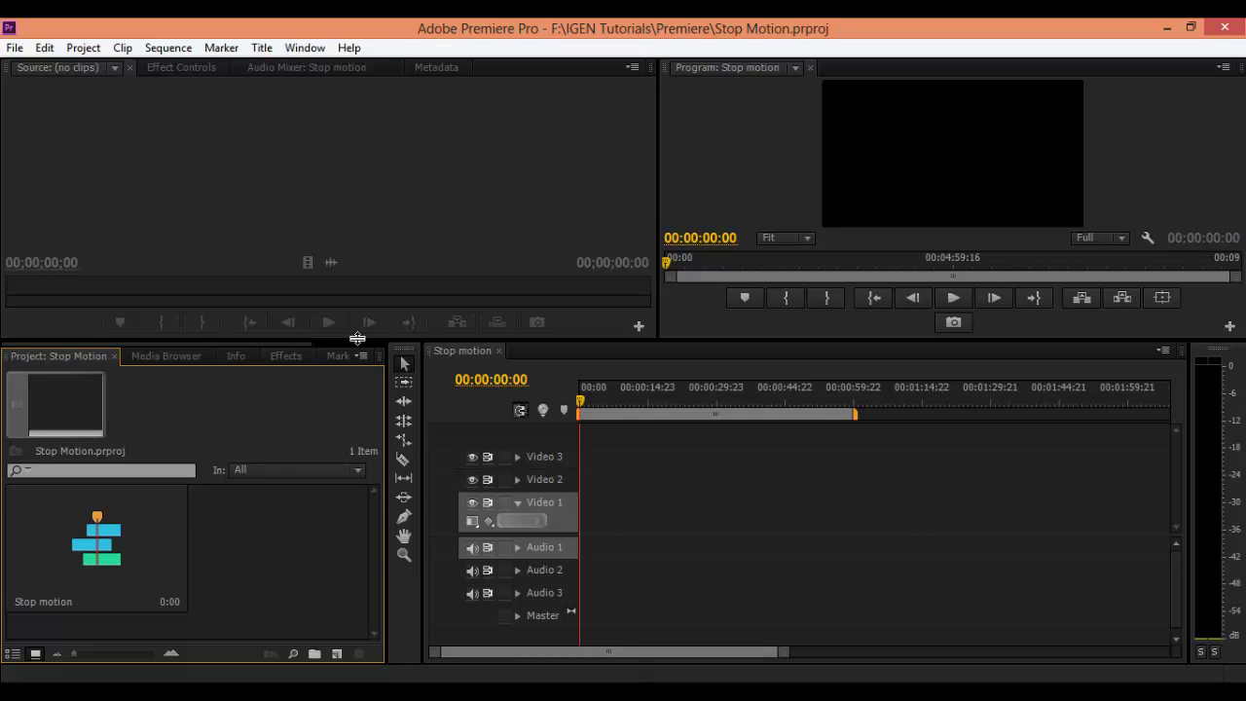
pyautogui.moveTo(357, 337); pyautogui.dragTo(353, 289)
pyautogui.moveTo(283, 465); pyautogui.dragTo(321, 568)
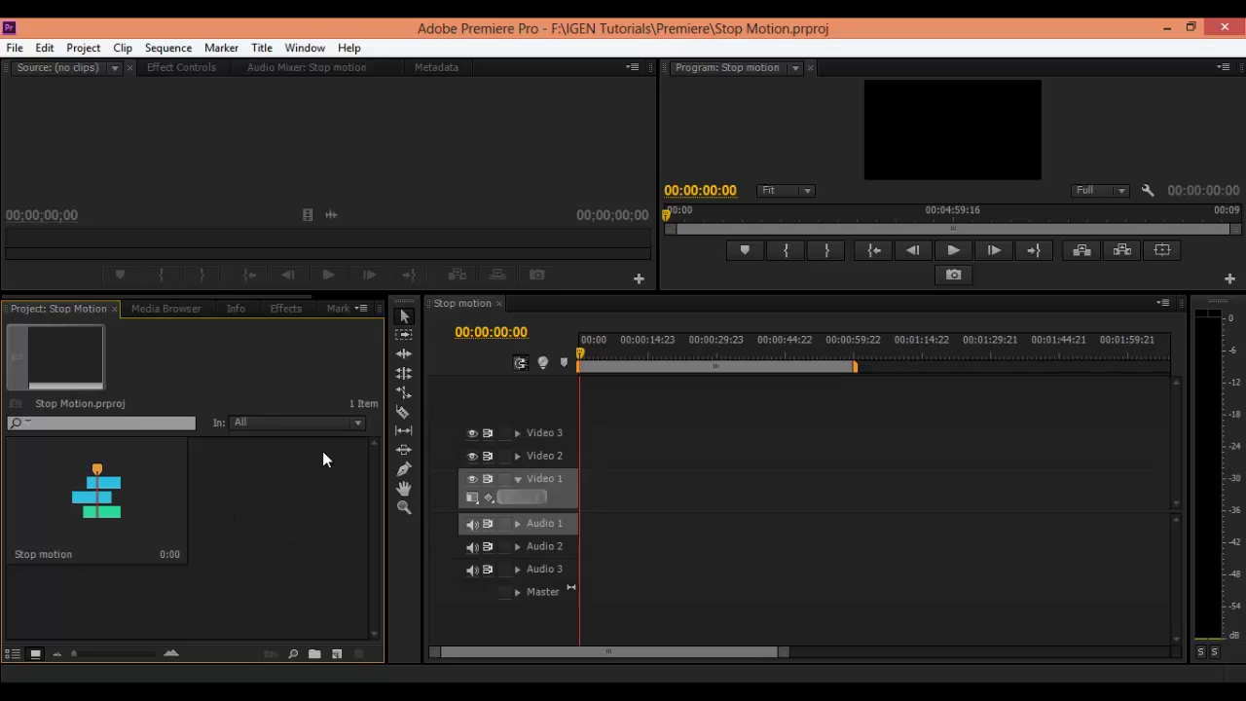
# Toggle track targeting on Video 1, Video 2 and Video 3, leaving only Video 1 targeted among the video tracks.
pyautogui.click(576, 358)
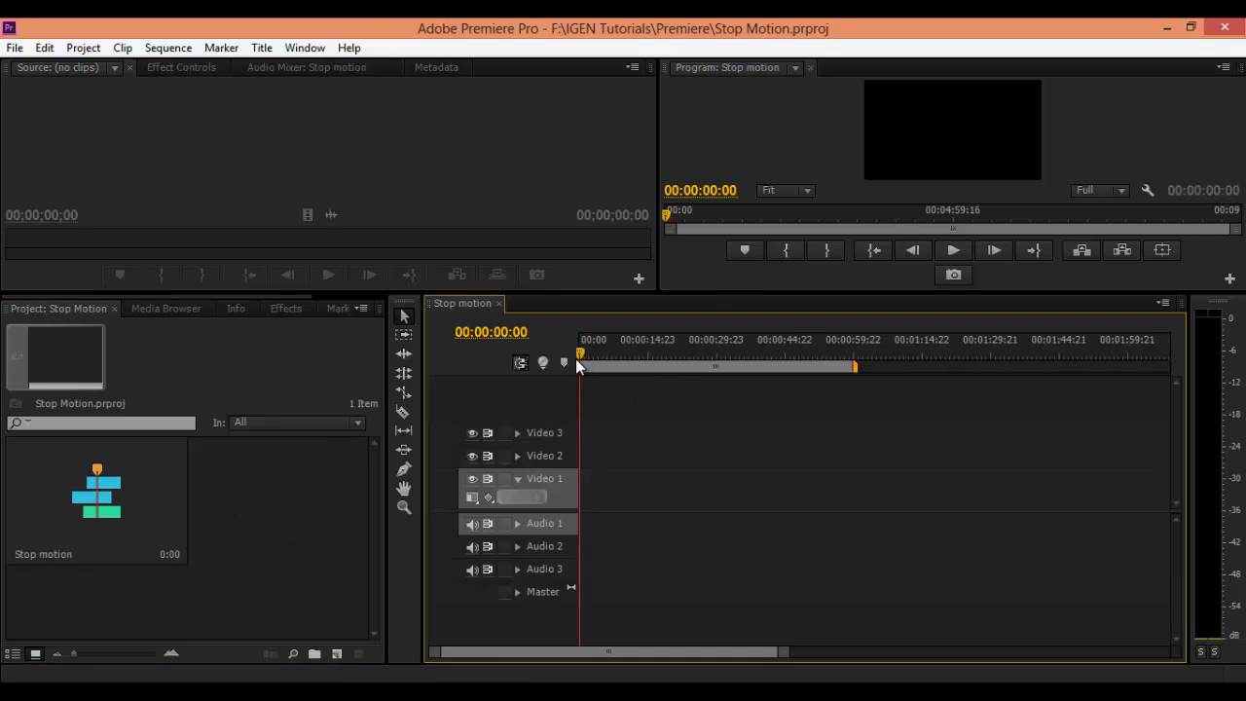
pyautogui.moveTo(588, 356); pyautogui.dragTo(580, 390)
pyautogui.click(559, 504)
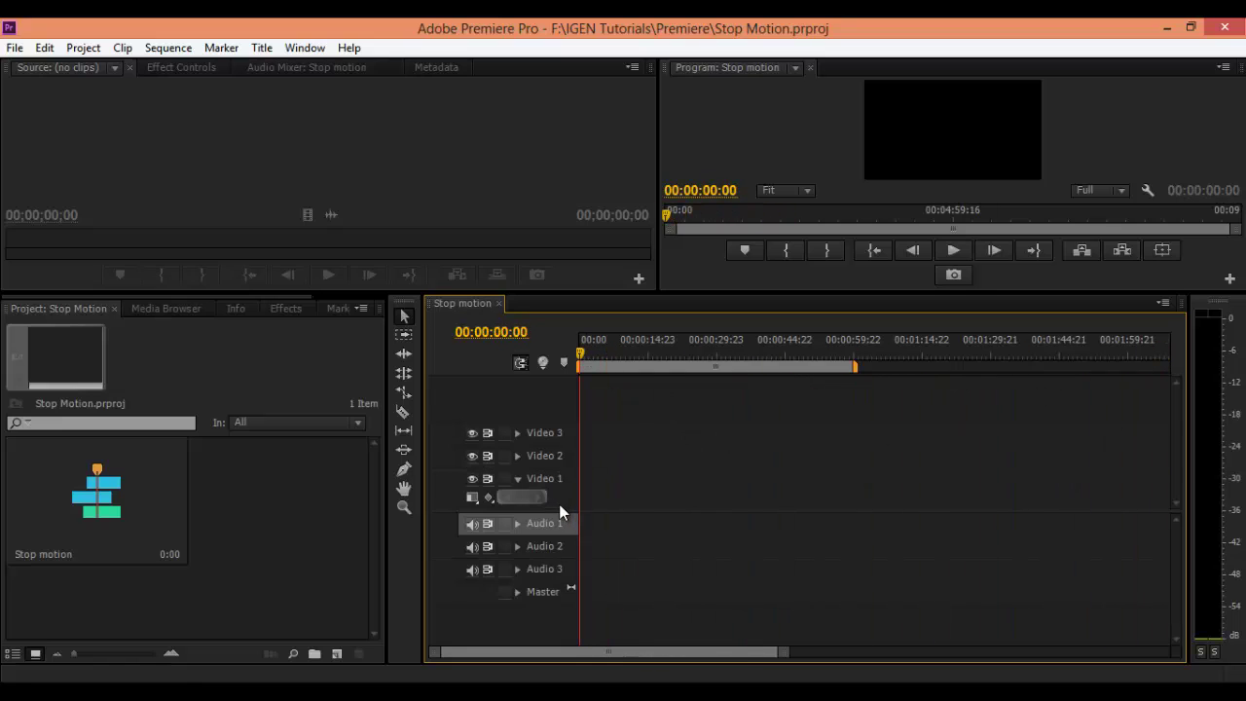
pyautogui.click(569, 457)
pyautogui.click(570, 435)
pyautogui.click(569, 498)
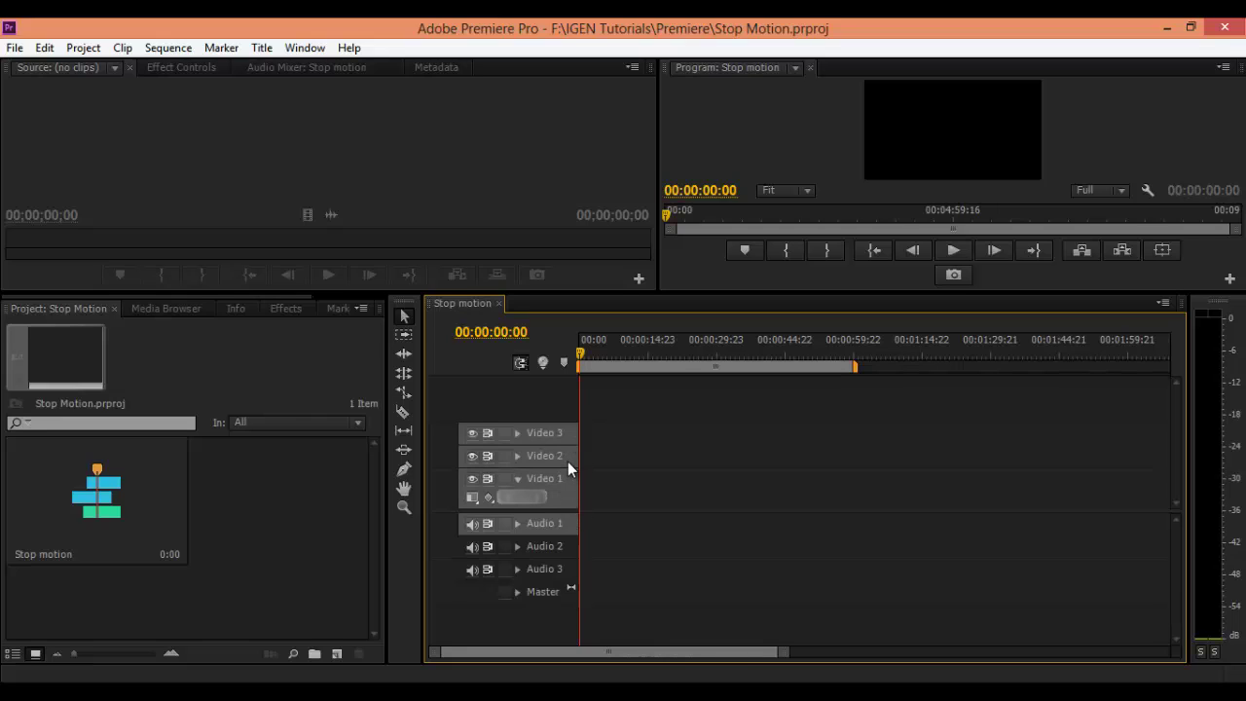
pyautogui.click(566, 455)
pyautogui.click(565, 432)
# Untarget the Audio 1 track and target Audio 2 and Audio 3 in the timeline.
pyautogui.click(566, 524)
pyautogui.click(571, 546)
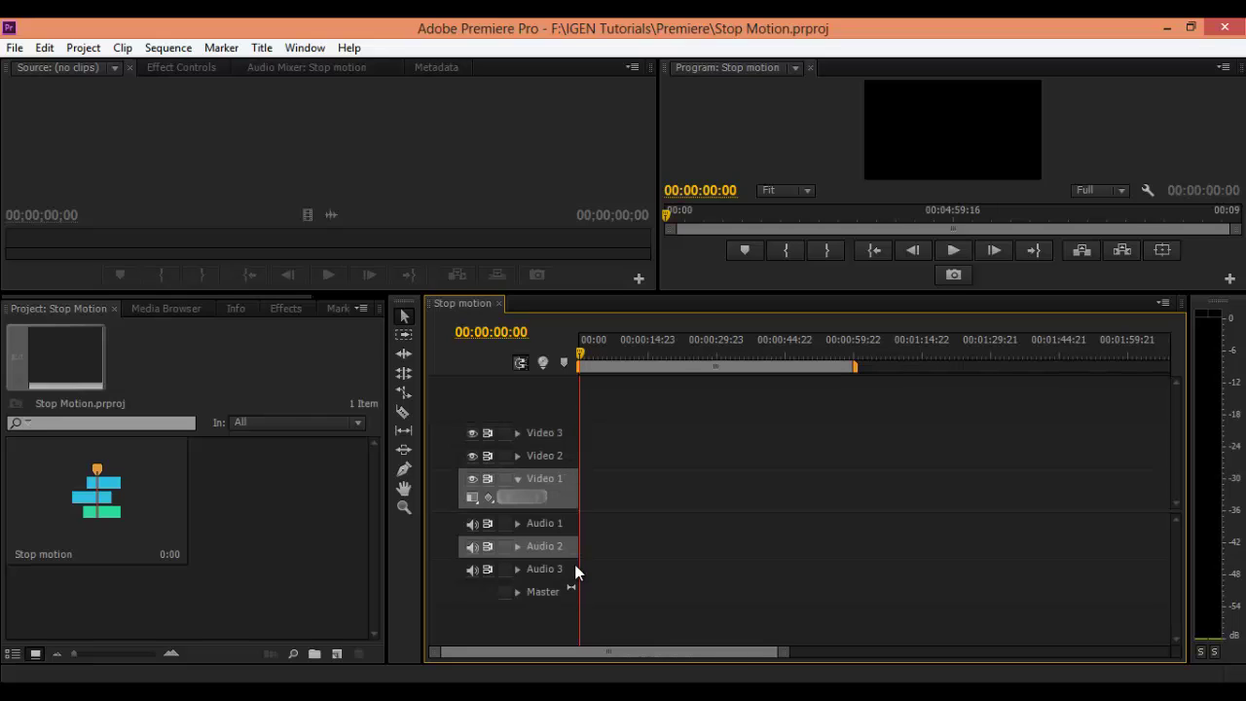
pyautogui.click(574, 567)
pyautogui.moveTo(582, 341); pyautogui.dragTo(559, 361)
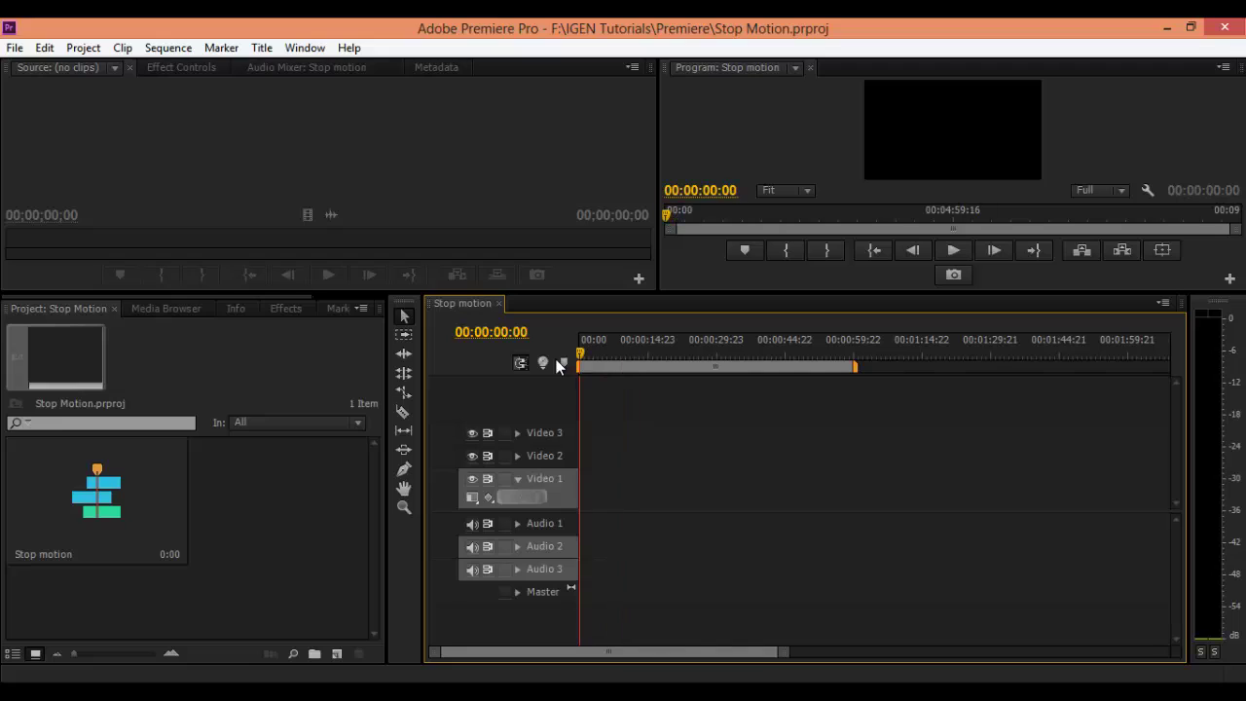
pyautogui.click(254, 473)
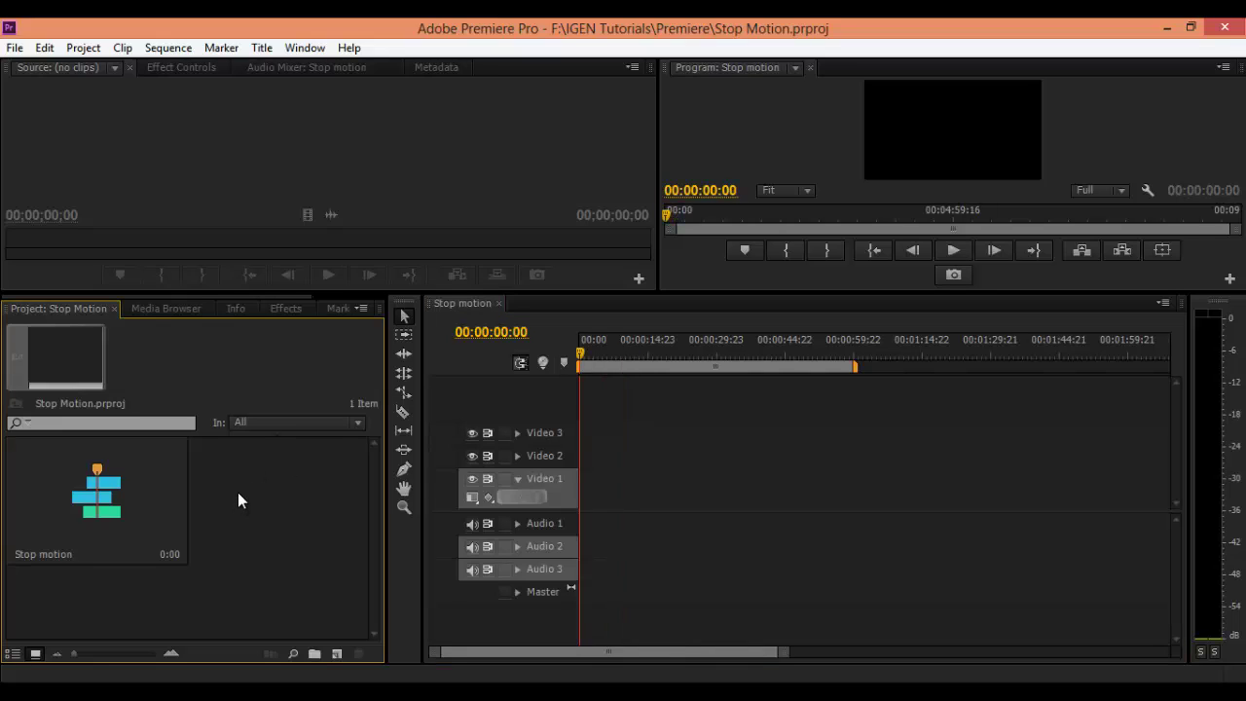
pyautogui.rightClick(237, 501)
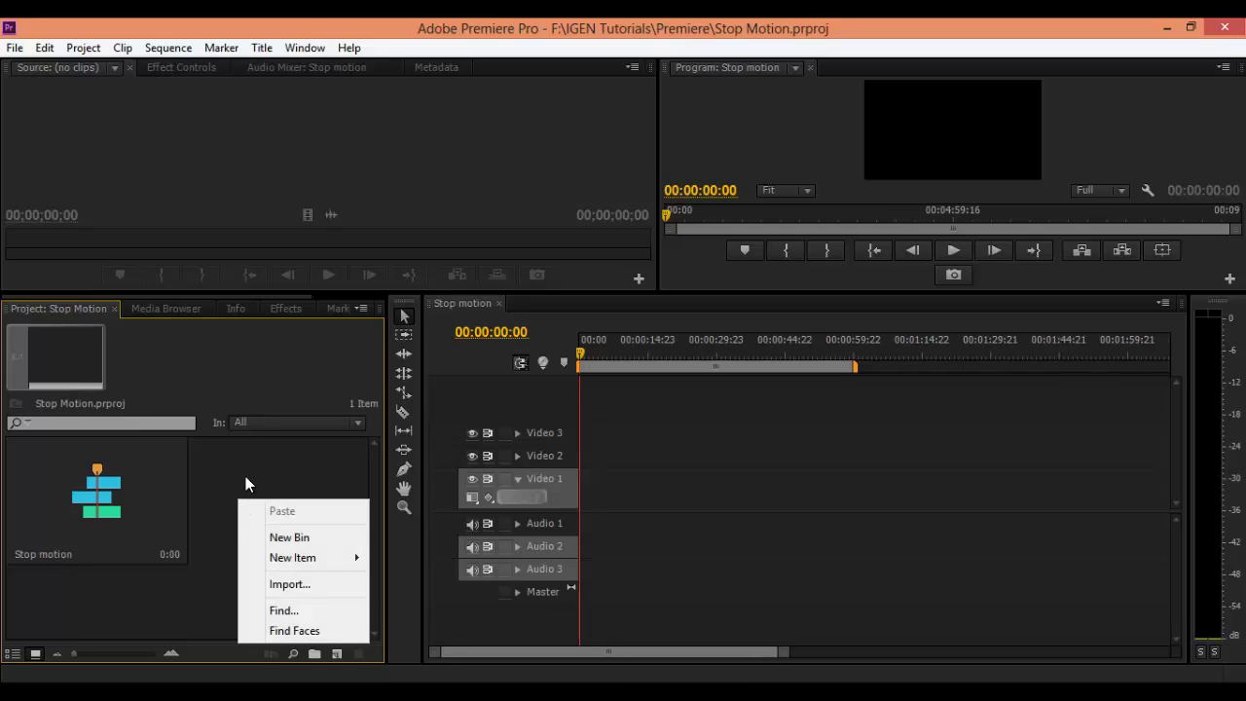
pyautogui.click(245, 475)
pyautogui.rightClick(233, 459)
pyautogui.click(204, 470)
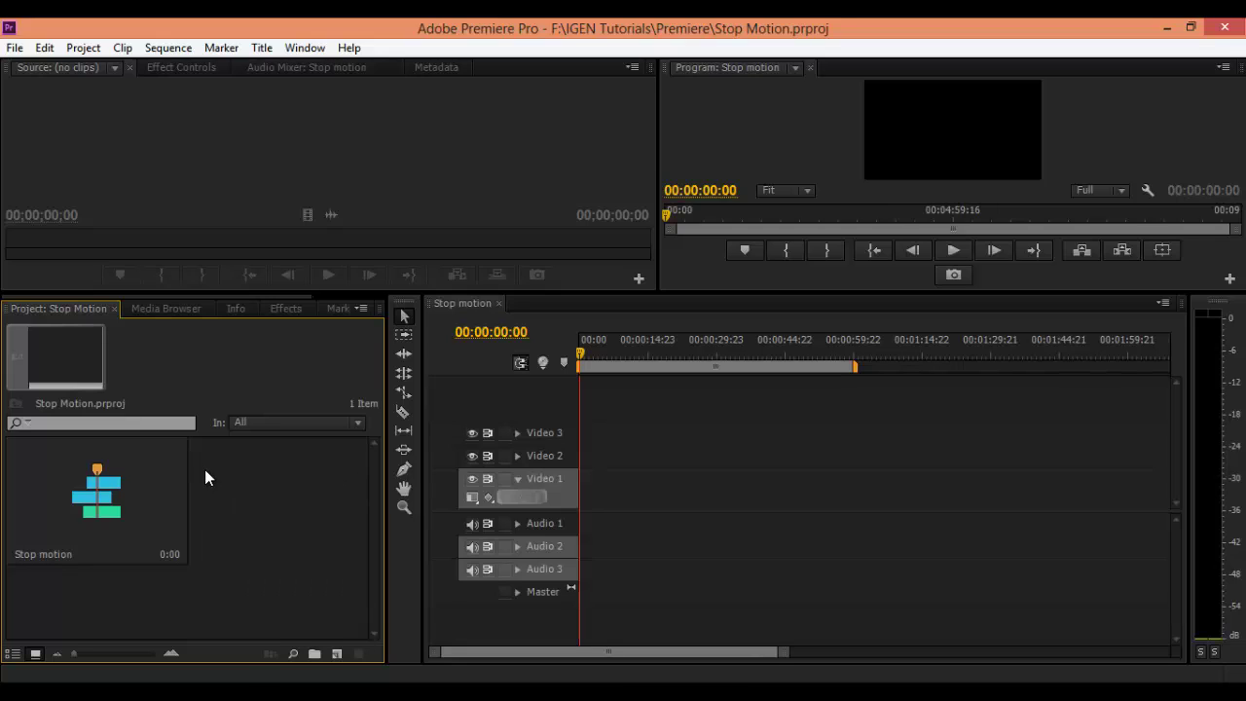
# Open the Import dialog to add media to the project.
pyautogui.rightClick(204, 470)
pyautogui.click(257, 555)
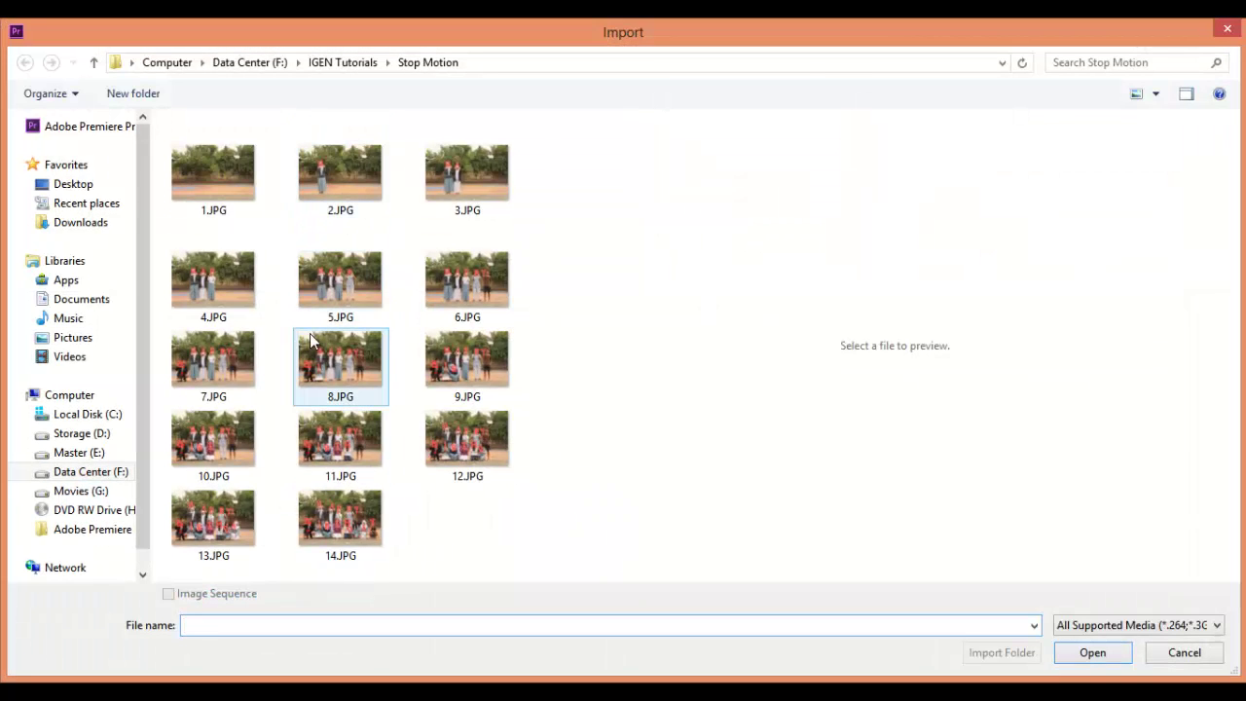
# Preview the photos in the Stop Motion folder in descending order from 14.JPG to 1.JPG.
pyautogui.click(361, 543)
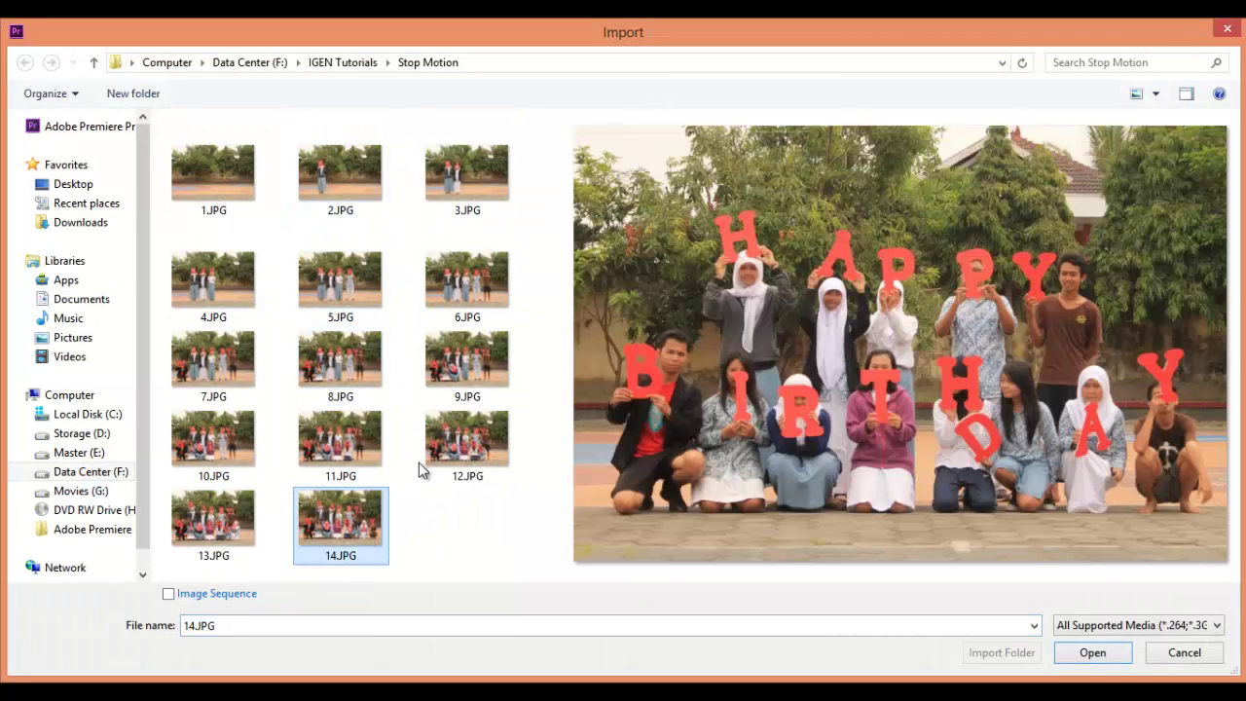
pyautogui.click(219, 521)
pyautogui.click(462, 440)
pyautogui.click(360, 438)
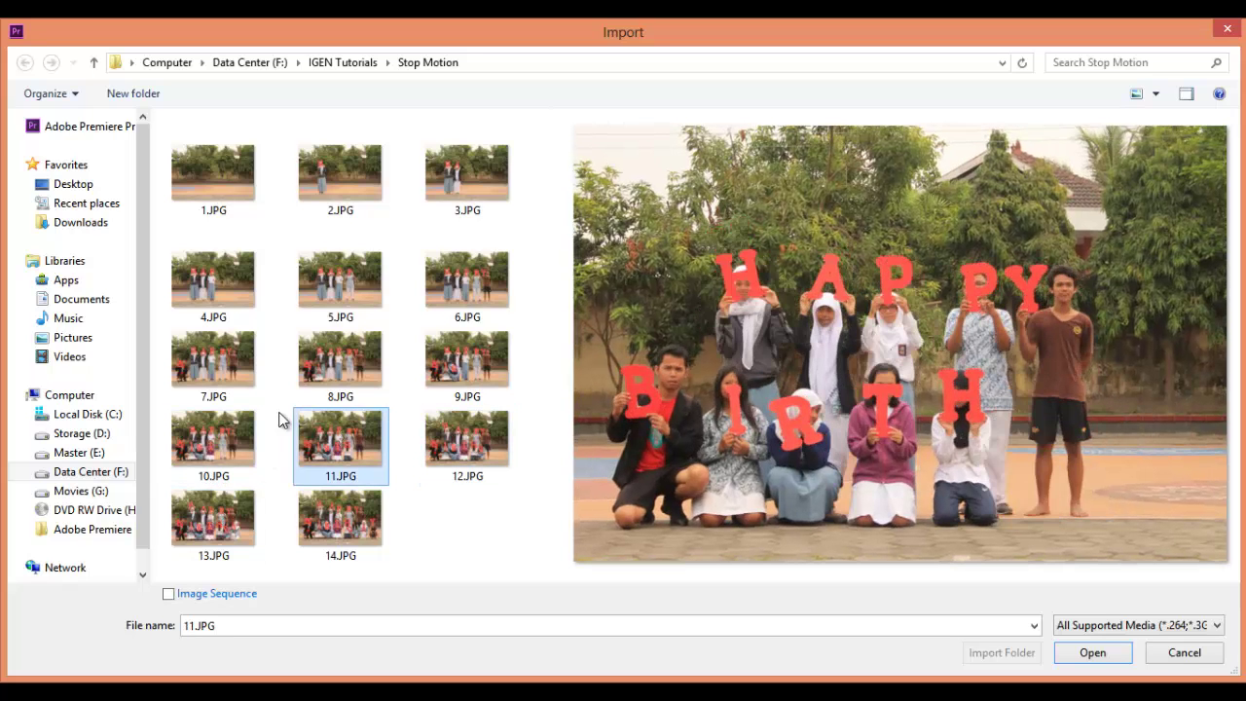
pyautogui.click(239, 433)
pyautogui.click(479, 365)
pyautogui.click(341, 365)
pyautogui.click(216, 366)
pyautogui.click(467, 282)
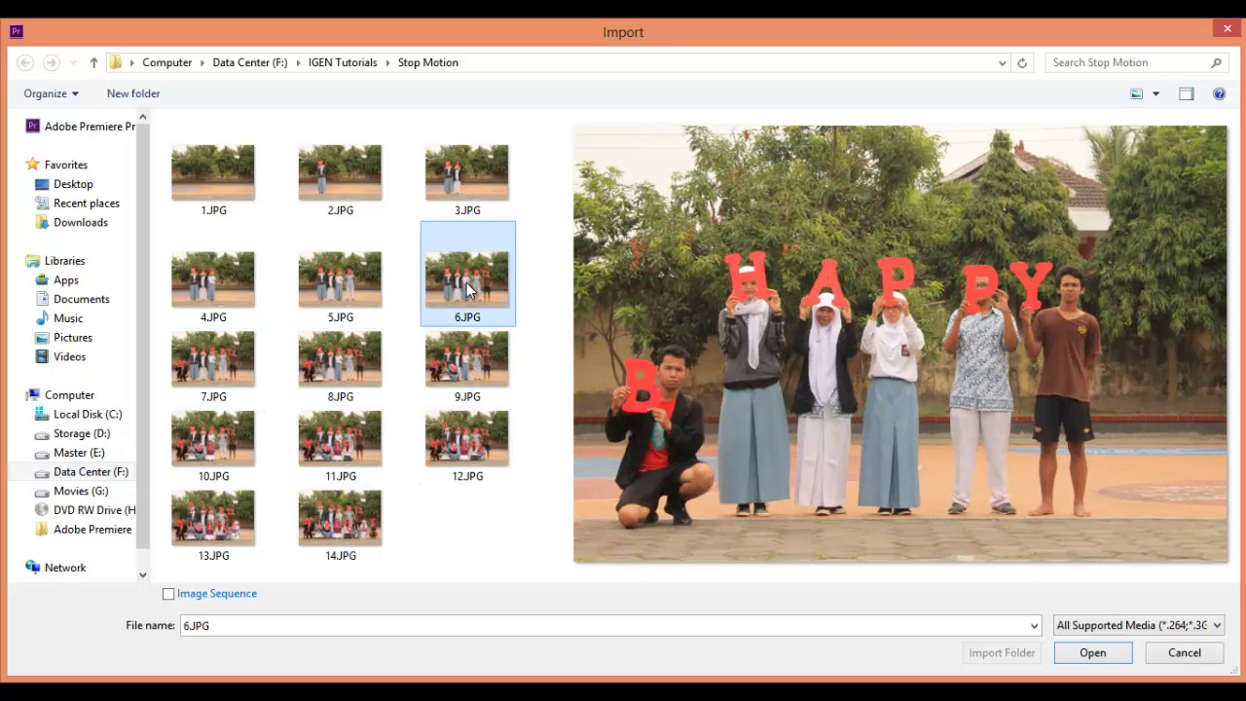
pyautogui.click(341, 282)
pyautogui.click(233, 283)
pyautogui.click(467, 180)
pyautogui.click(369, 191)
pyautogui.click(206, 180)
# Preview 2.JPG, 3.JPG, 5.JPG and 6.JPG to examine how the opening frames progress.
pyautogui.click(321, 185)
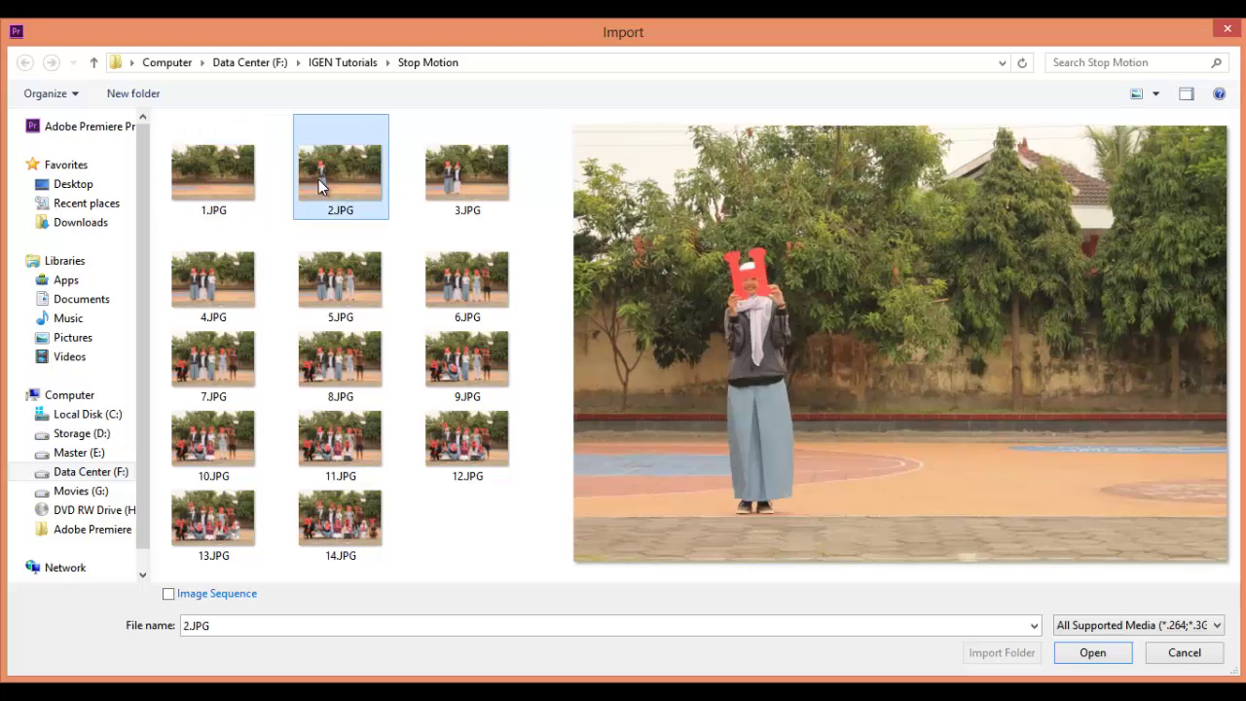
pyautogui.click(463, 184)
pyautogui.click(453, 278)
pyautogui.click(341, 287)
pyautogui.click(418, 285)
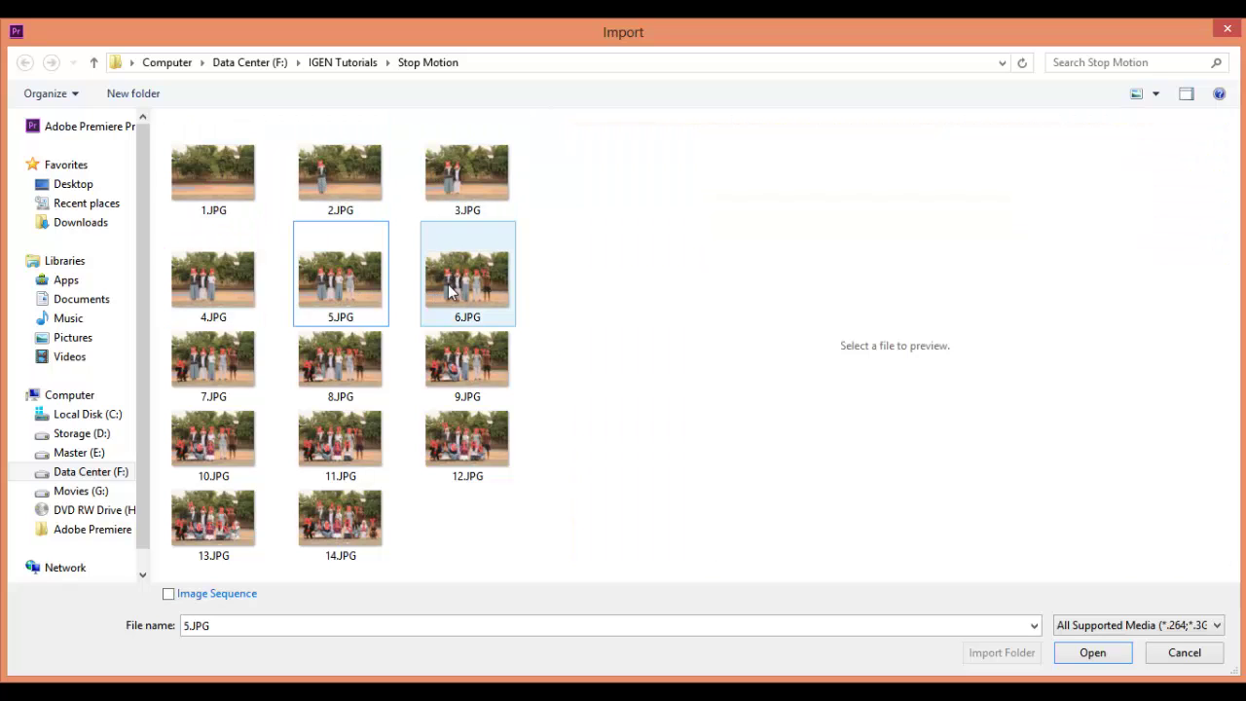
# Preview the photos in ascending order from 1.JPG to 14.JPG to examine how the lettering builds up frame by frame.
pyautogui.click(216, 206)
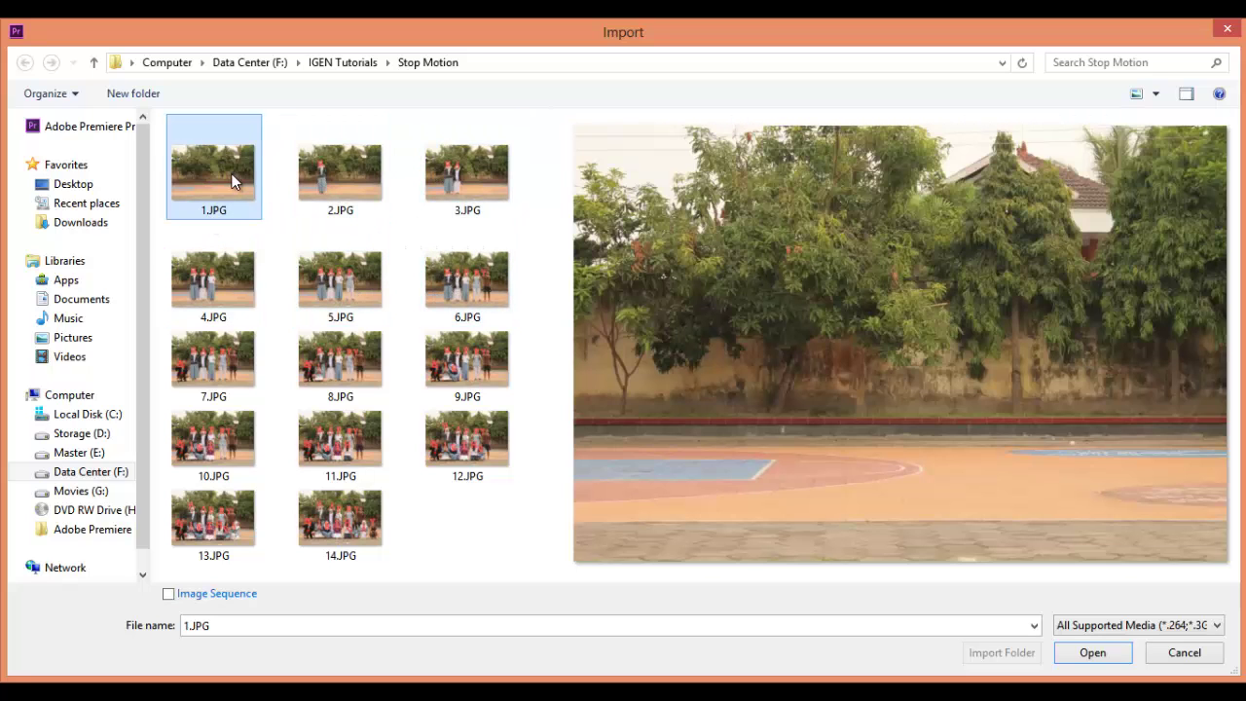
pyautogui.click(309, 185)
pyautogui.click(492, 205)
pyautogui.click(491, 274)
pyautogui.click(369, 297)
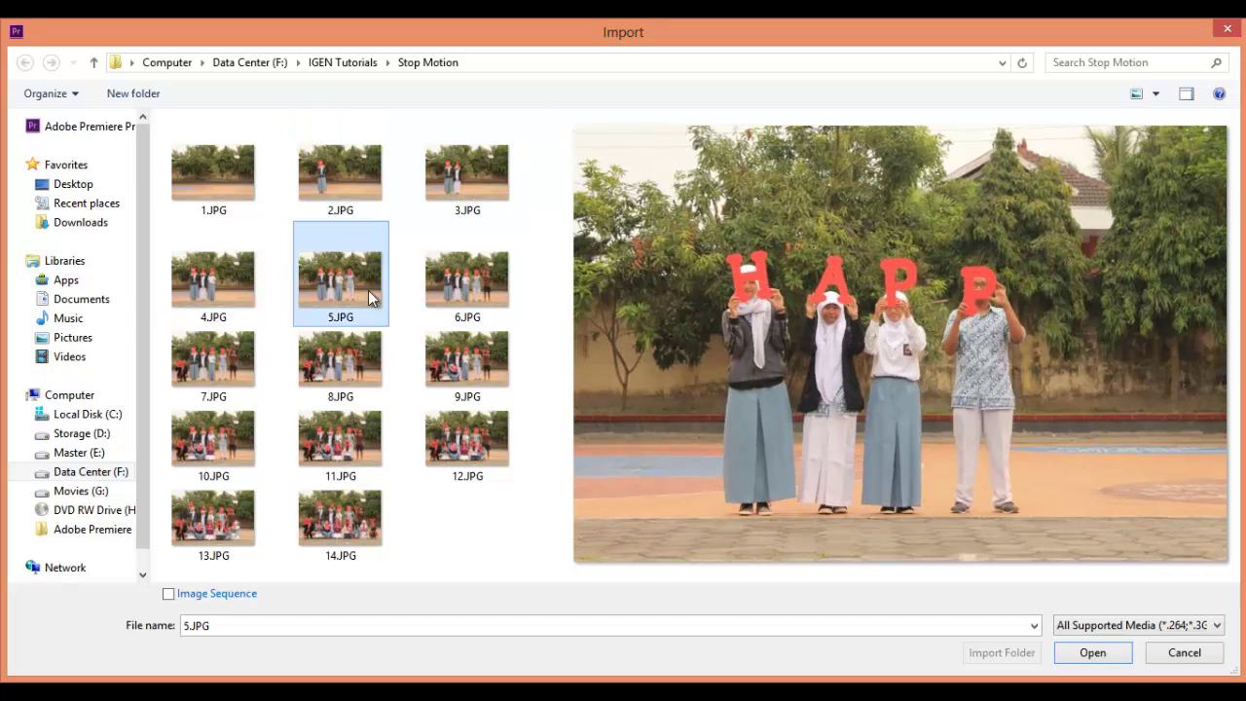
pyautogui.click(467, 290)
pyautogui.click(234, 370)
pyautogui.click(367, 364)
pyautogui.click(467, 362)
pyautogui.click(466, 436)
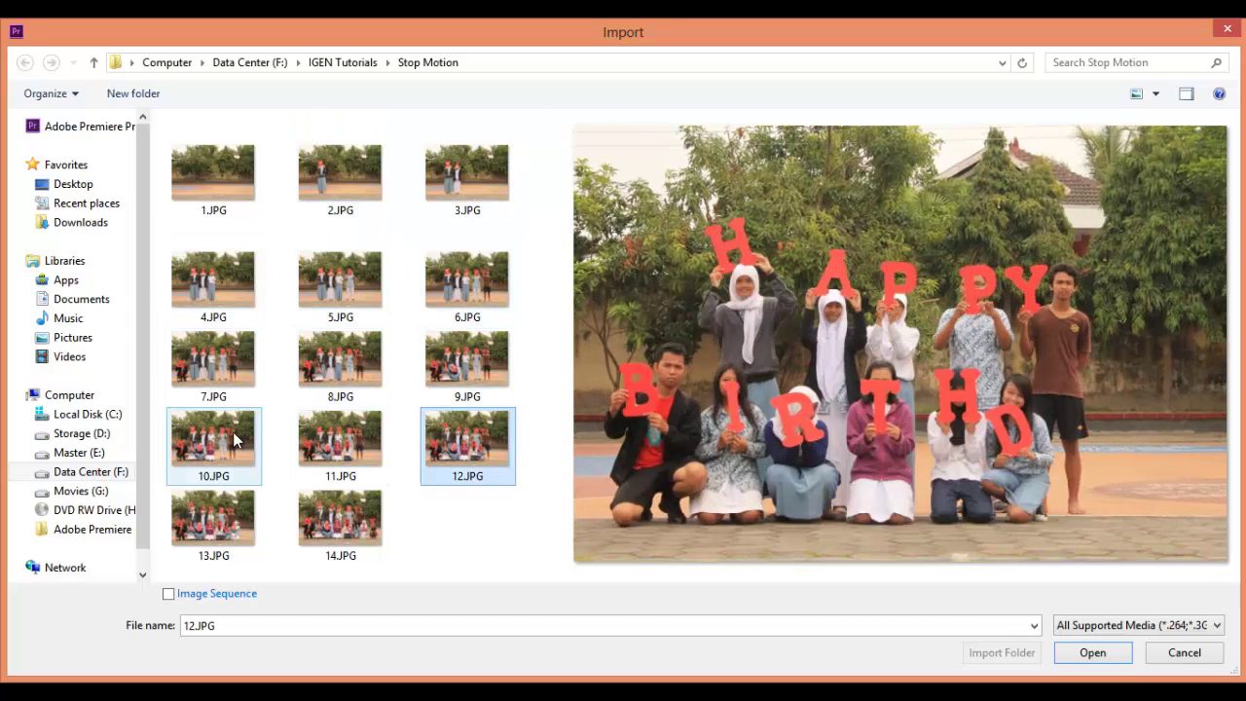
pyautogui.press('Left')
pyautogui.press('Right')
pyautogui.press('Right')
pyautogui.press('Right')
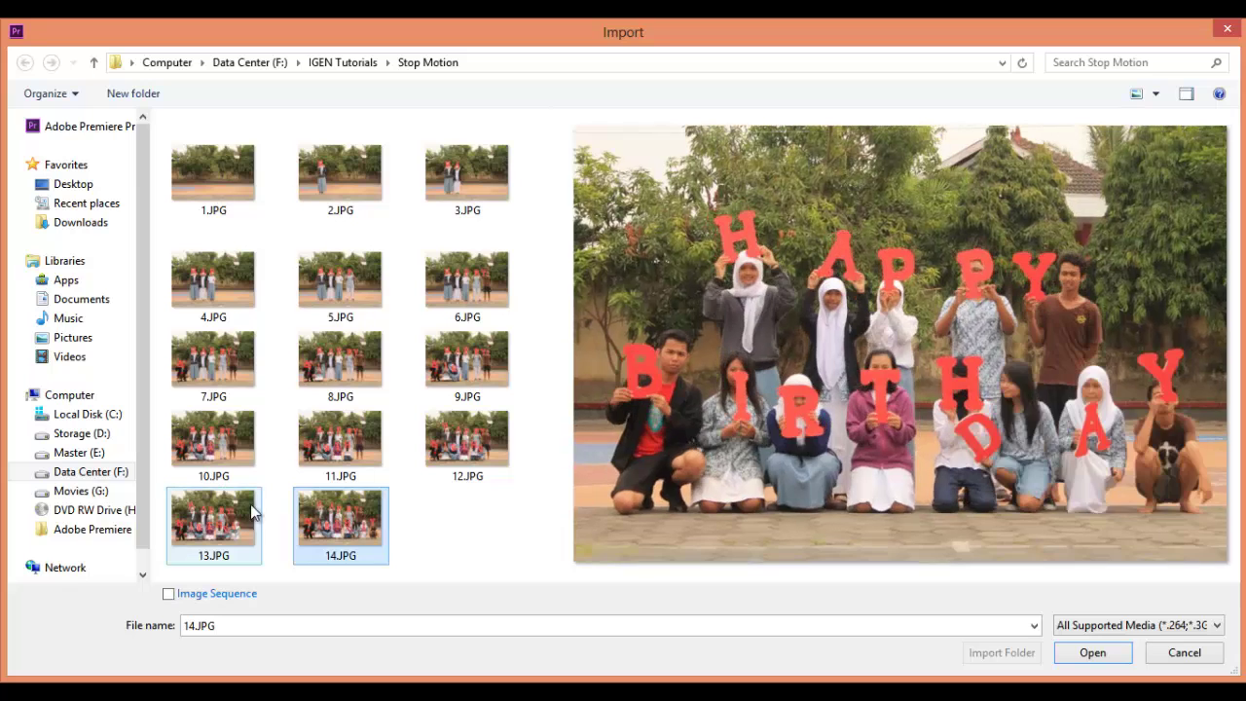
# Preview the photos backwards from 13.JPG to 7.JPG to examine the second row of letters.
pyautogui.press('Left')
pyautogui.press('Left')
pyautogui.press('Left')
pyautogui.press('Left')
pyautogui.press('Left')
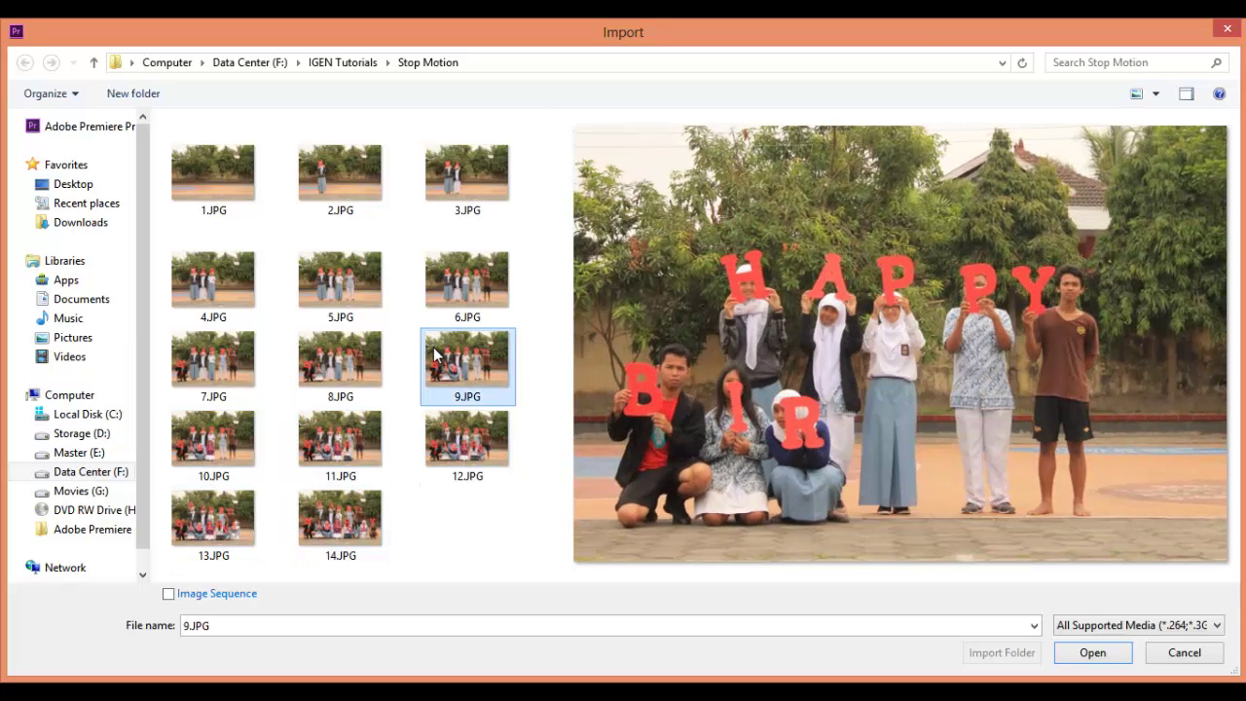
pyautogui.click(332, 357)
pyautogui.click(238, 347)
# Preview the photos from 1.JPG forward to 12.JPG to check the continuity of the frames.
pyautogui.click(243, 158)
pyautogui.click(338, 165)
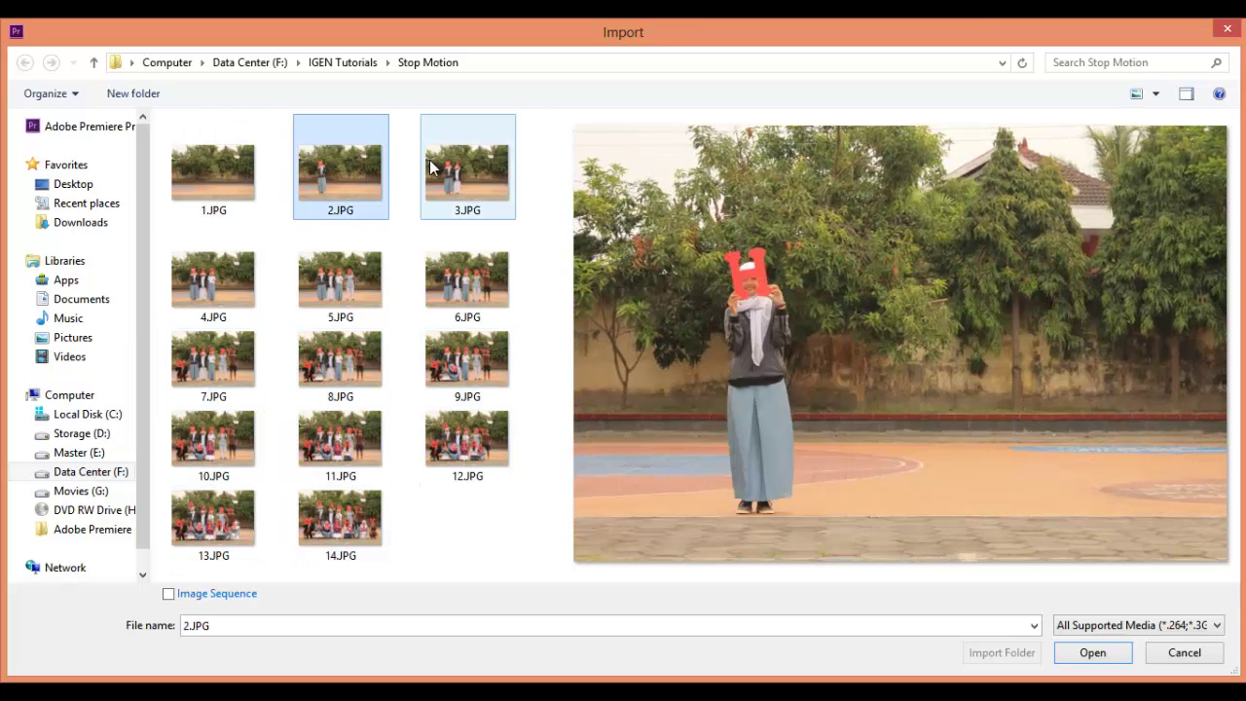
pyautogui.click(433, 168)
pyautogui.press('Right')
pyautogui.press('Right')
pyautogui.press('Right')
pyautogui.press('Right')
pyautogui.press('Right')
pyautogui.press('Right')
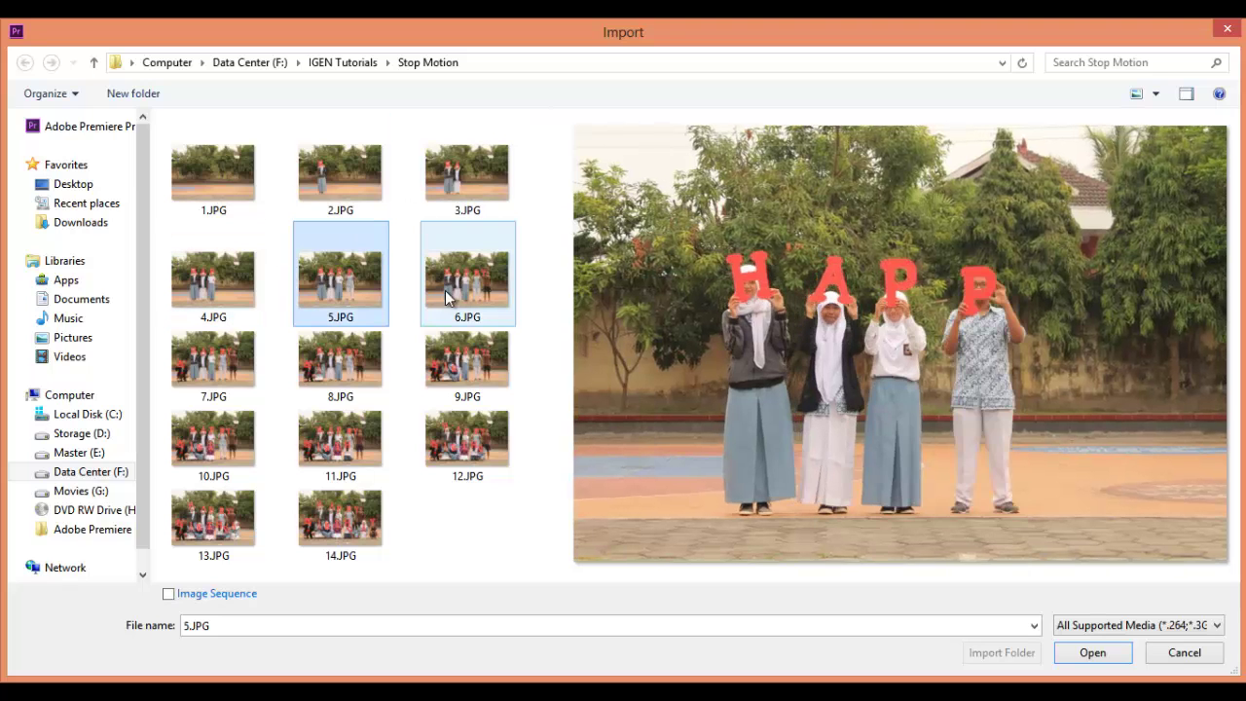
pyautogui.press('Right')
pyautogui.press('Right')
pyautogui.press('Right')
pyautogui.press('Right')
pyautogui.press('Right')
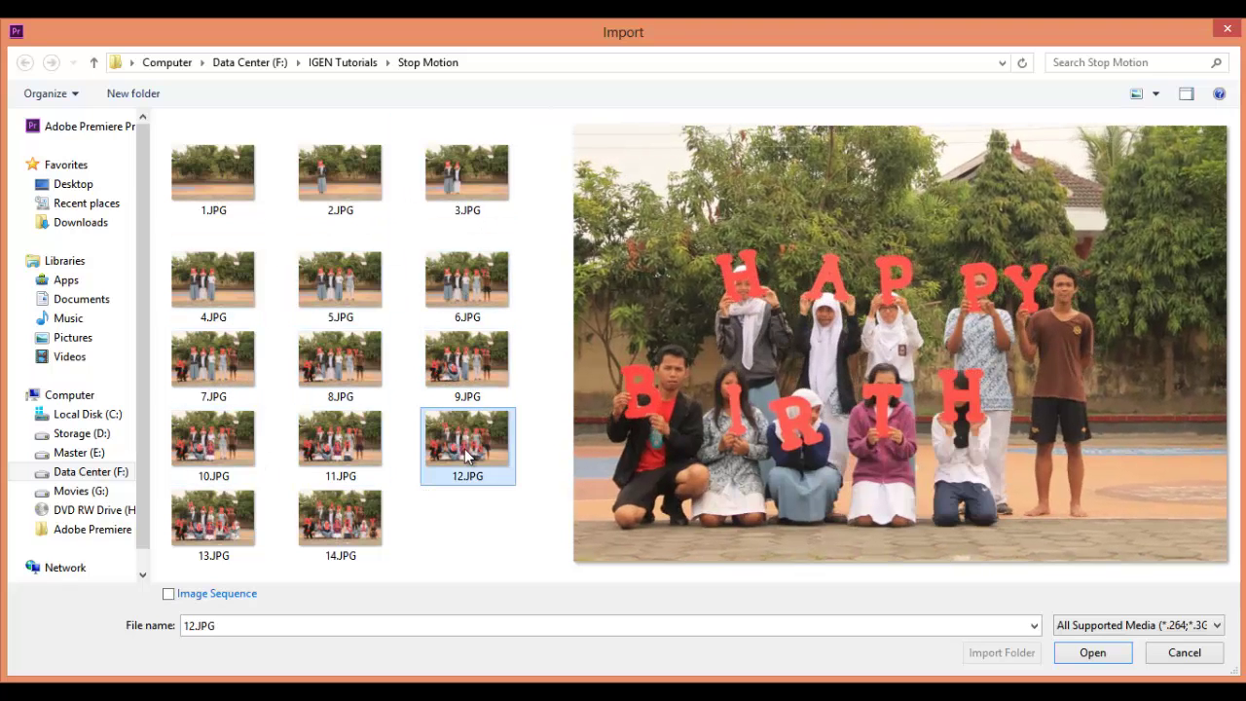
# Preview the final frames 13.JPG and 14.JPG and go back through the sequence to 4.JPG.
pyautogui.press('Left')
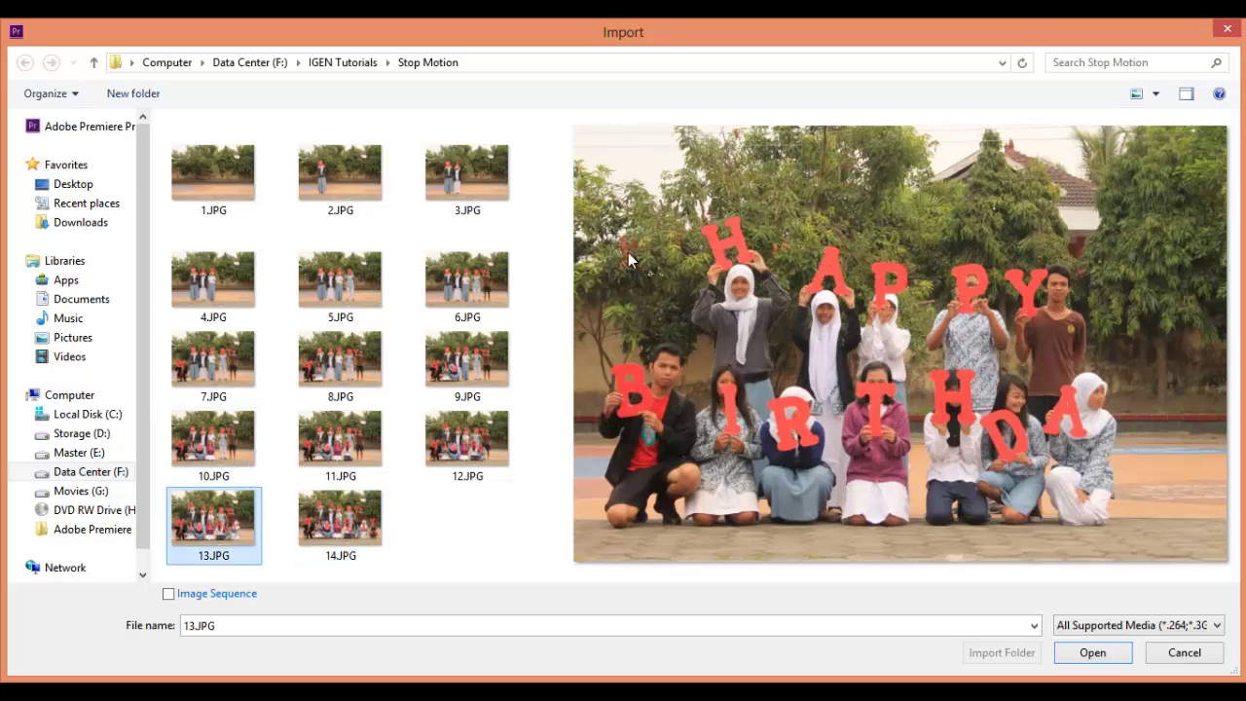
pyautogui.press('Right')
pyautogui.press('Left')
pyautogui.press('Left')
pyautogui.press('Left')
pyautogui.press('Left')
pyautogui.press('Left')
pyautogui.press('Left')
pyautogui.press('Left')
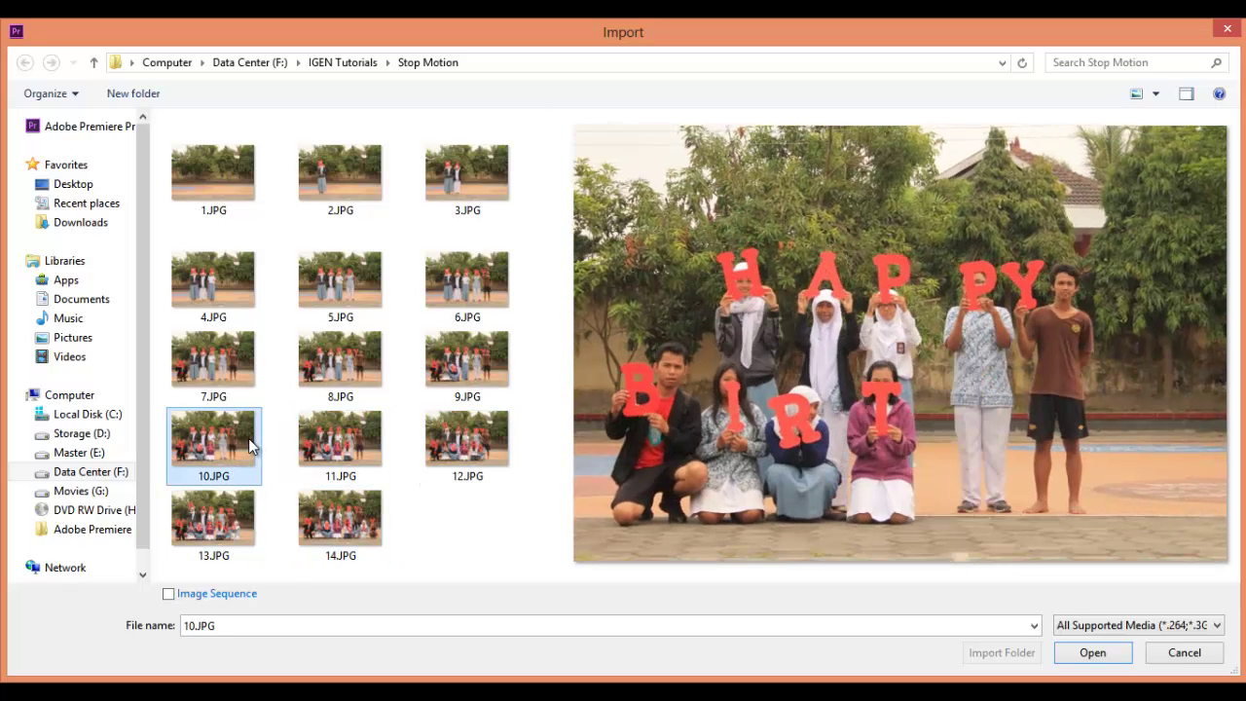
pyautogui.press('Left')
pyautogui.press('Left')
pyautogui.press('Left')
pyautogui.press('Left')
pyautogui.press('Left')
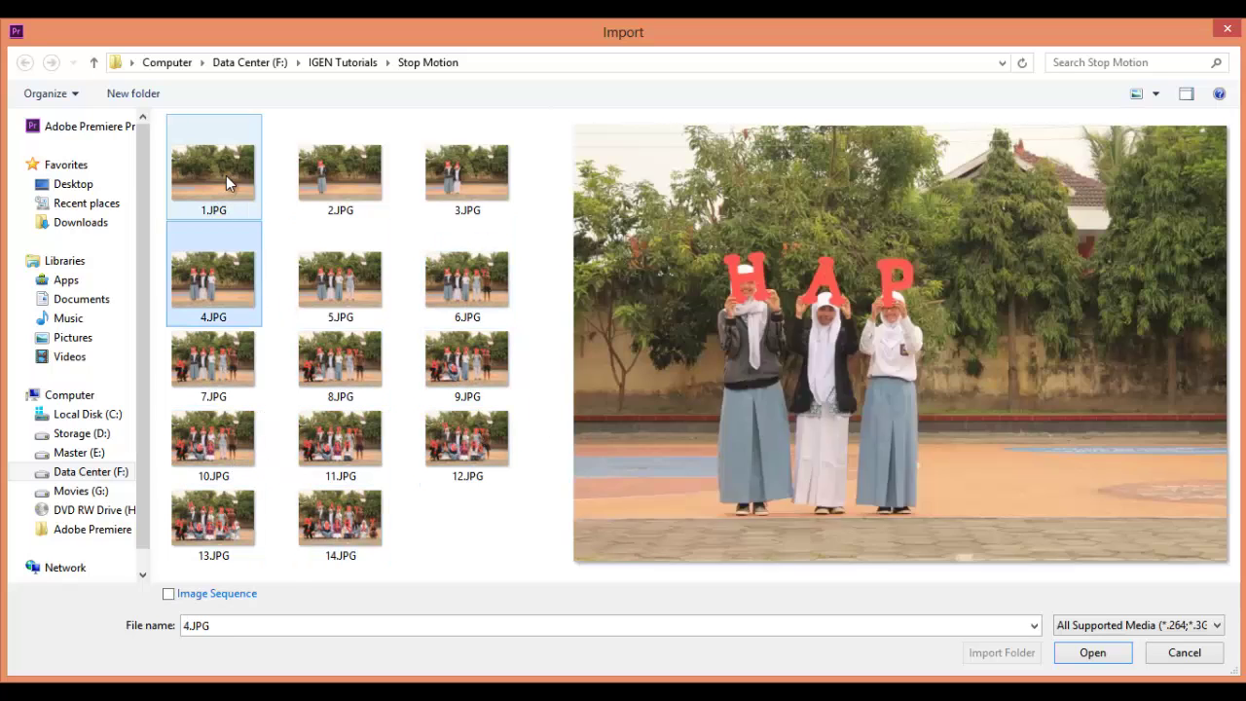
# Preview the middle frames from 5.JPG to 11.JPG and clear the file selection.
pyautogui.press('Right')
pyautogui.press('Down')
pyautogui.press('Left')
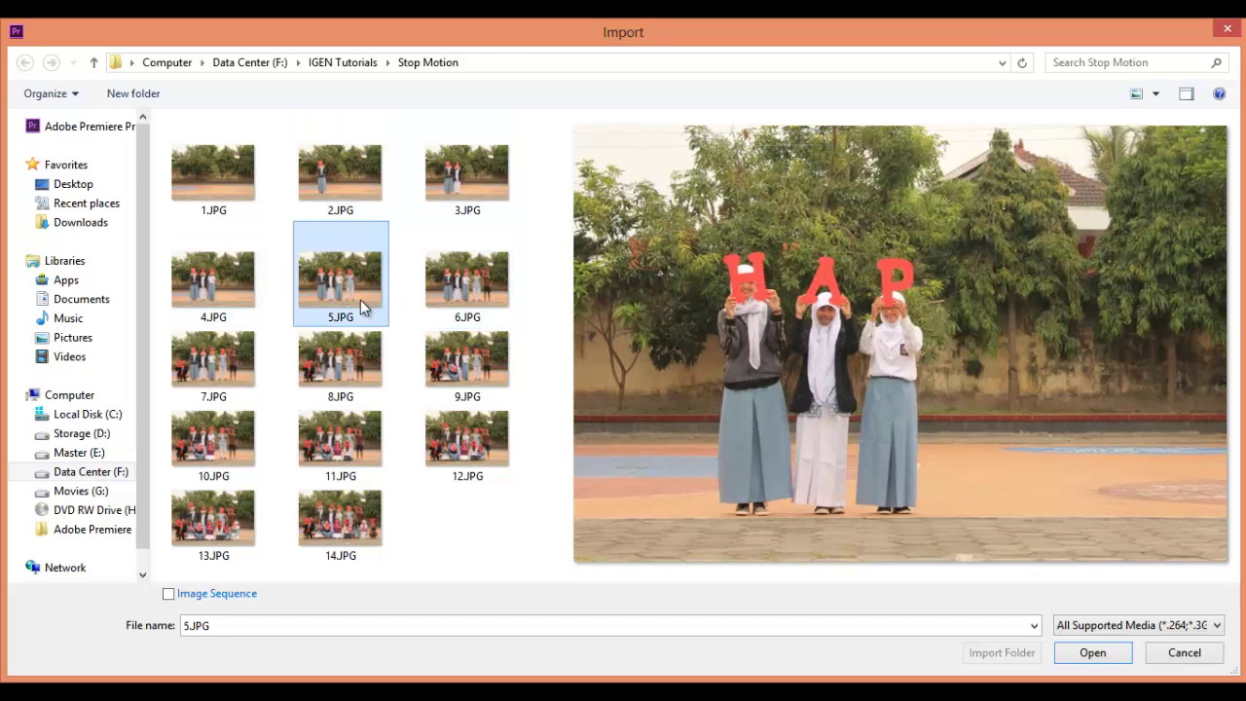
pyautogui.press('Right')
pyautogui.press('Down')
pyautogui.press('Left')
pyautogui.press('Left')
pyautogui.press('Down')
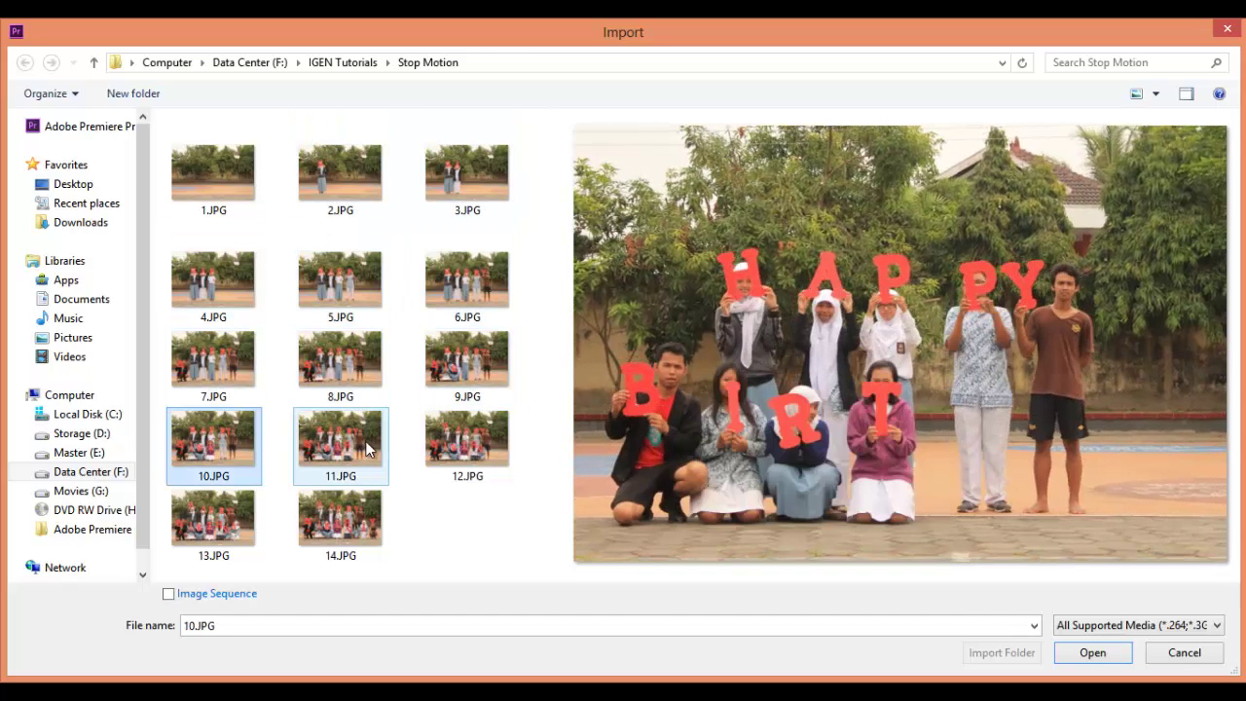
pyautogui.press('Right')
pyautogui.hotkey('ctrl', 'space')
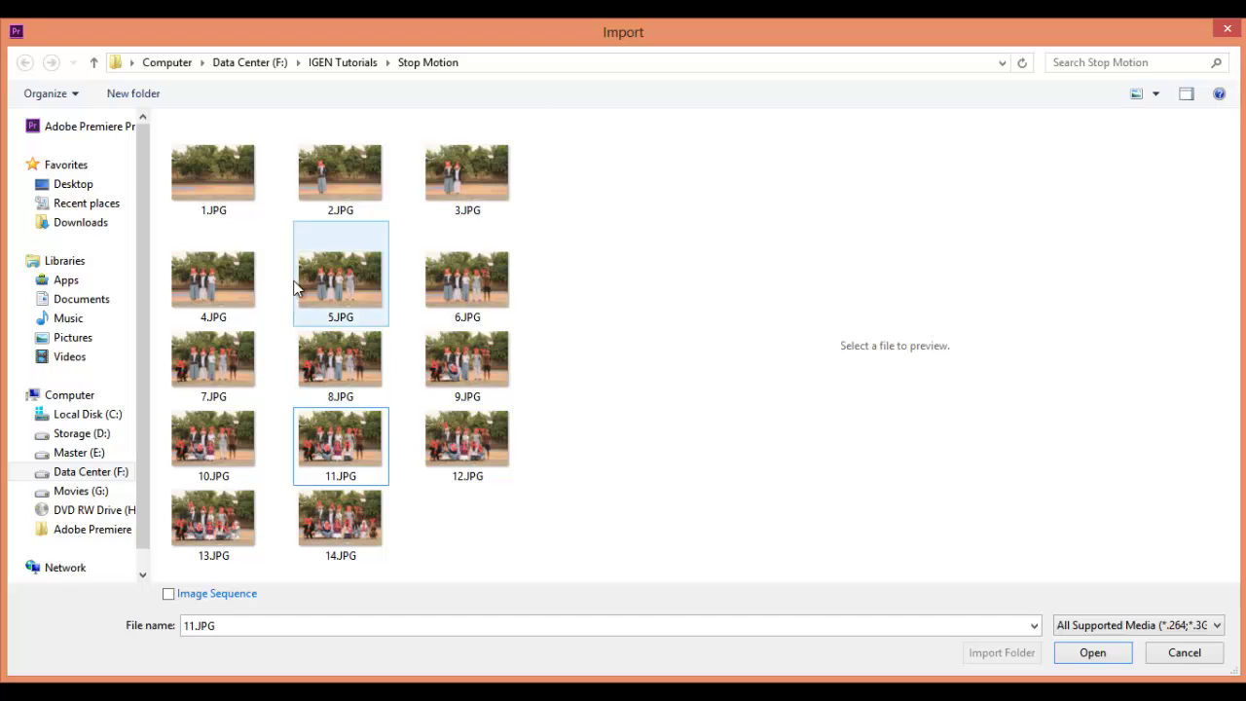
# Examine the sequence from 1.JPG through 10.JPG and the last photo, 14.JPG, and deselect the file.
pyautogui.click(221, 194)
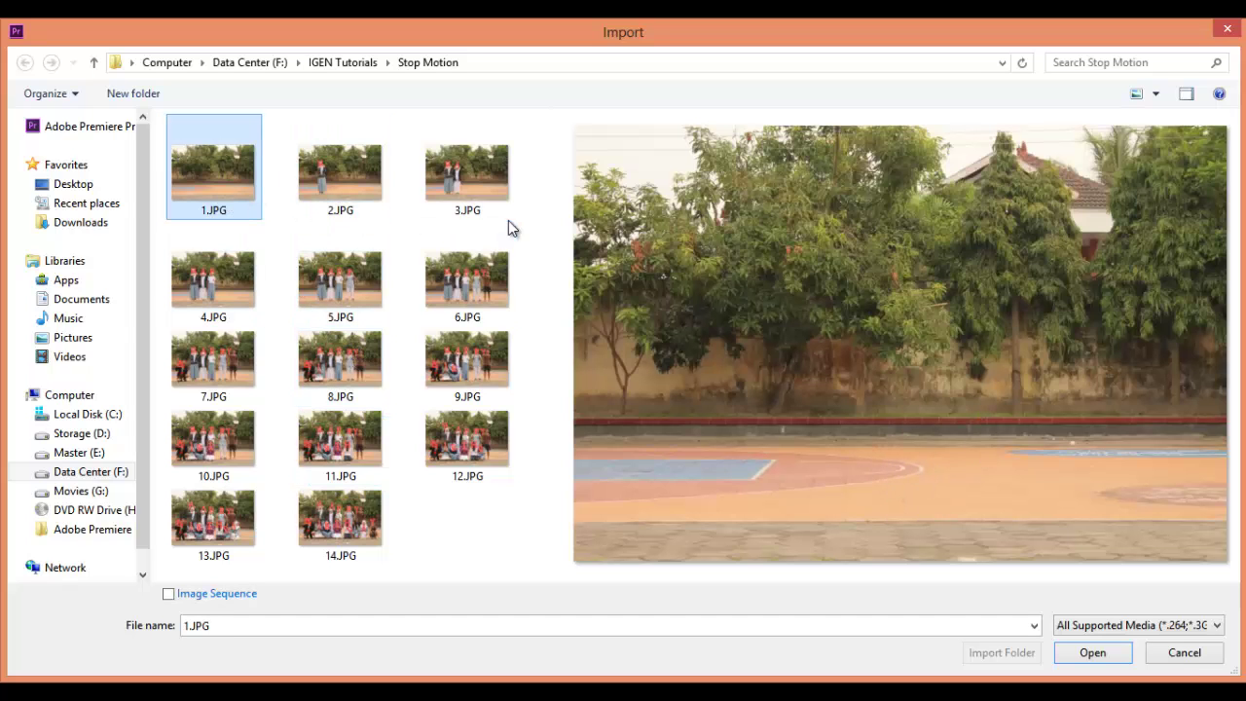
pyautogui.click(341, 195)
pyautogui.click(467, 199)
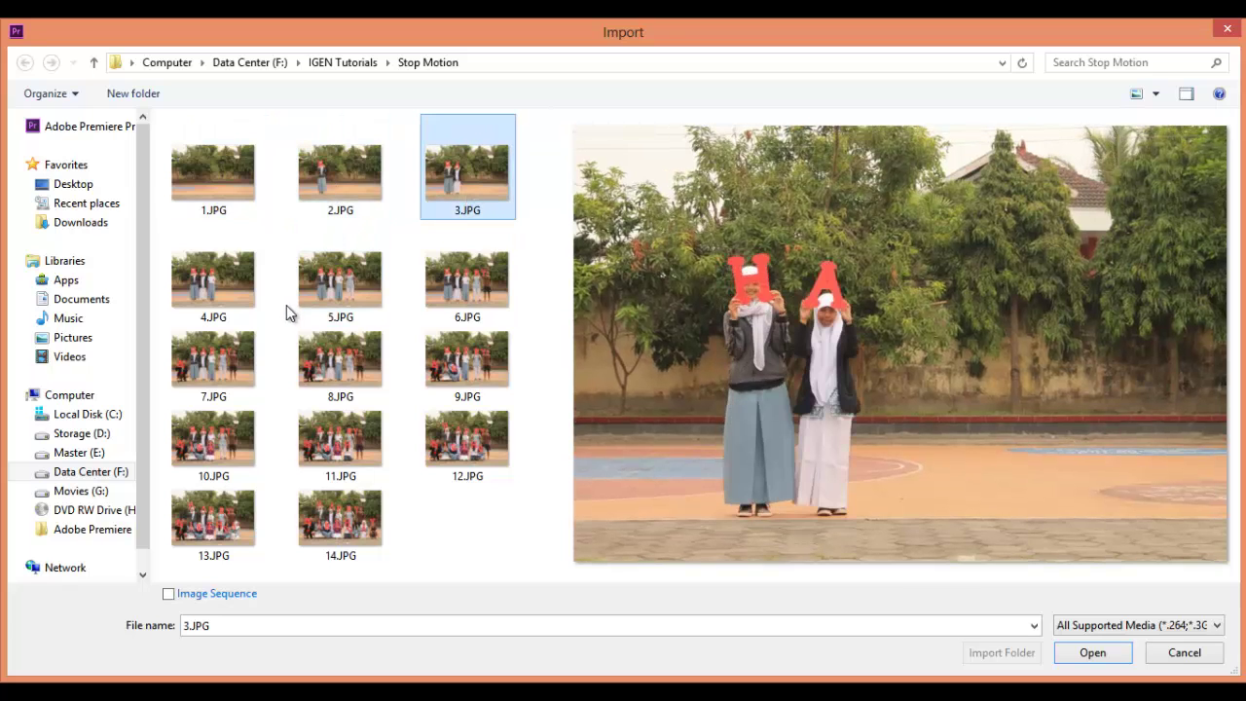
pyautogui.press('Right')
pyautogui.press('Right')
pyautogui.press('Right')
pyautogui.press('Right')
pyautogui.press('Right')
pyautogui.press('Right')
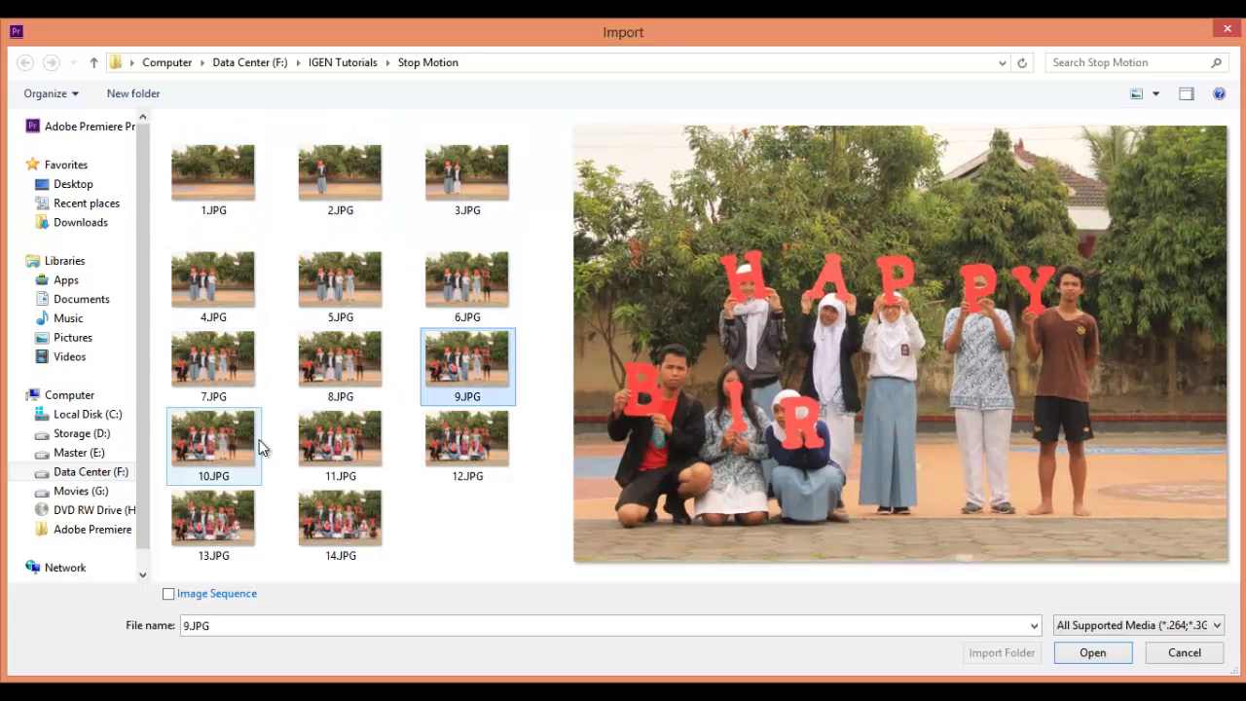
pyautogui.click(257, 440)
pyautogui.click(385, 530)
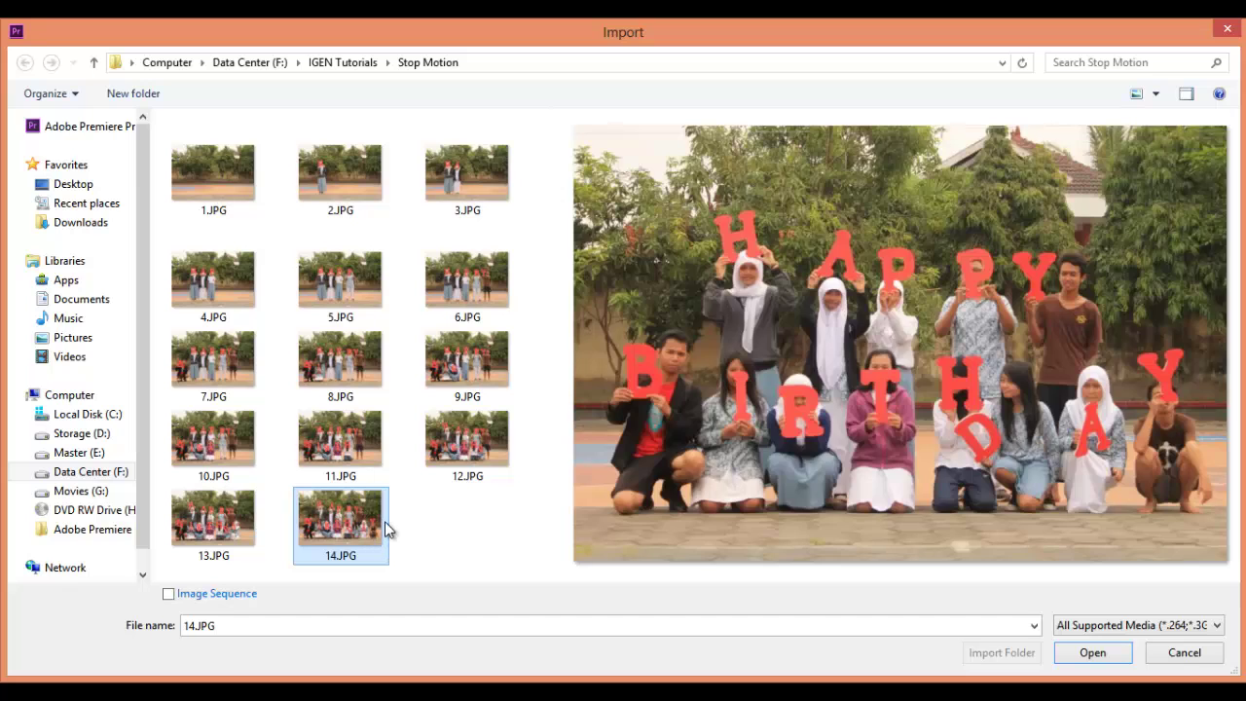
pyautogui.click(434, 524)
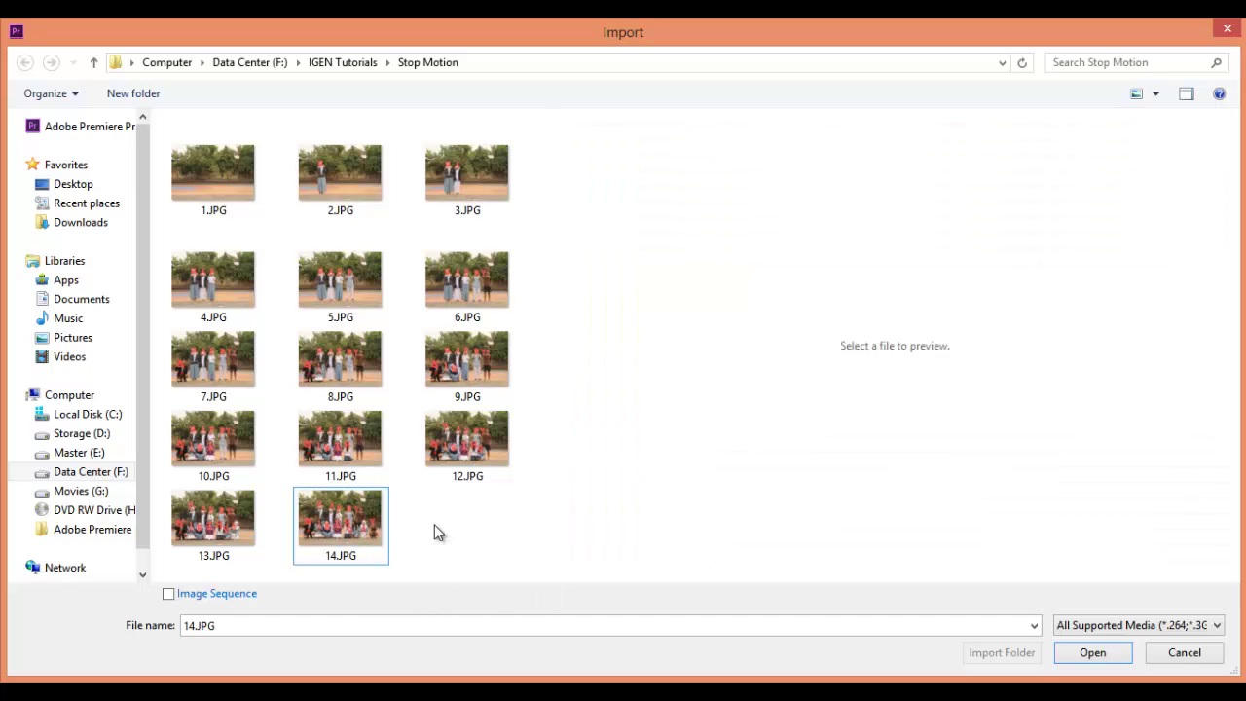
# Compare the opening frames 1.JPG to 4.JPG, along with 6.JPG, to examine the changes between shots.
pyautogui.click(212, 174)
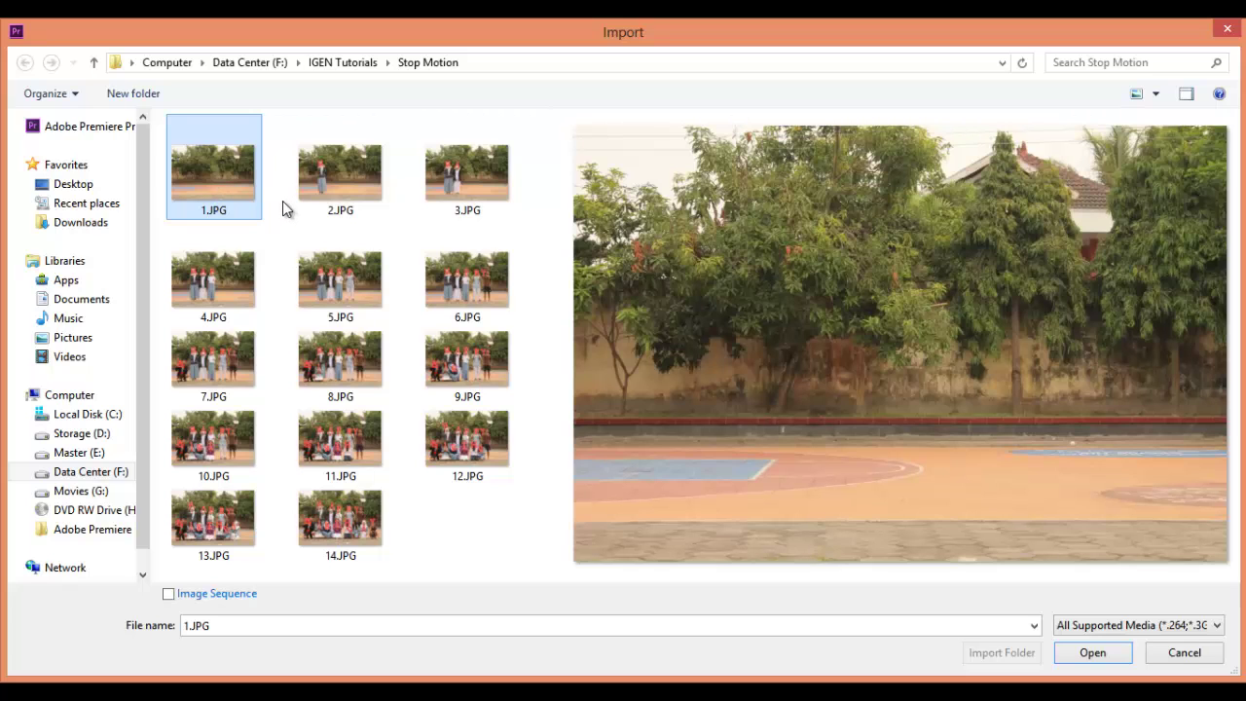
pyautogui.click(378, 191)
pyautogui.click(485, 180)
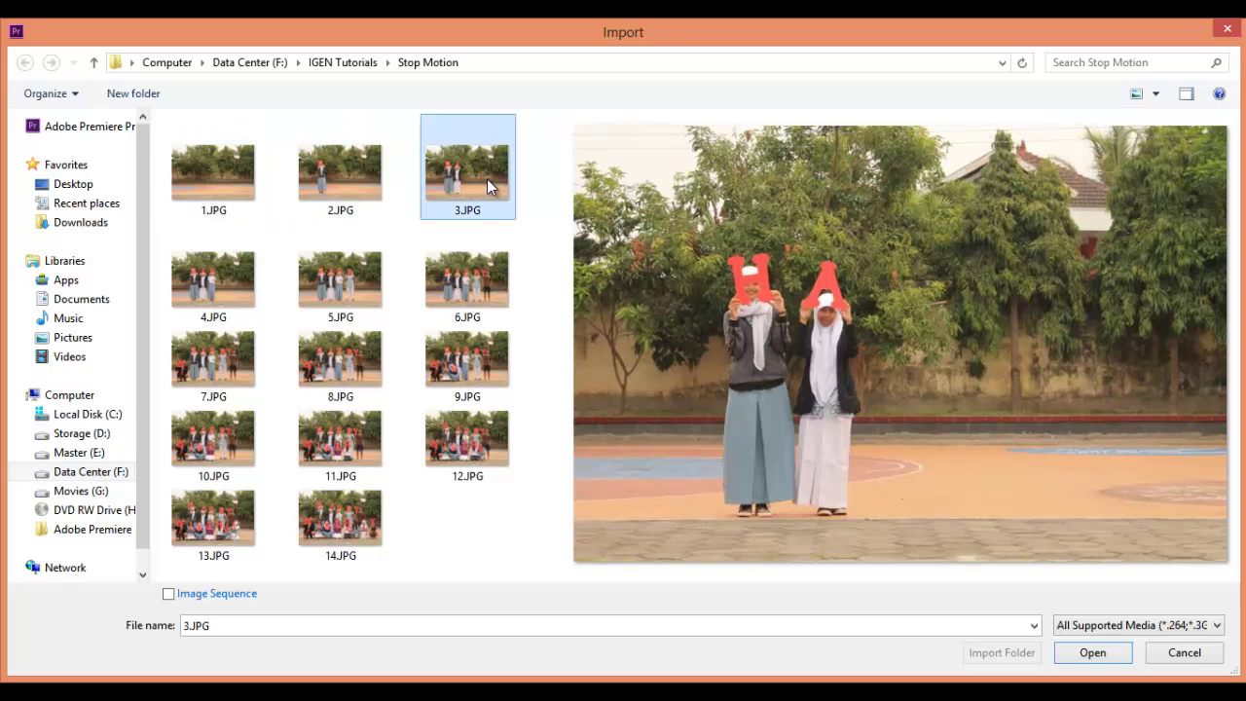
pyautogui.click(501, 294)
pyautogui.click(202, 285)
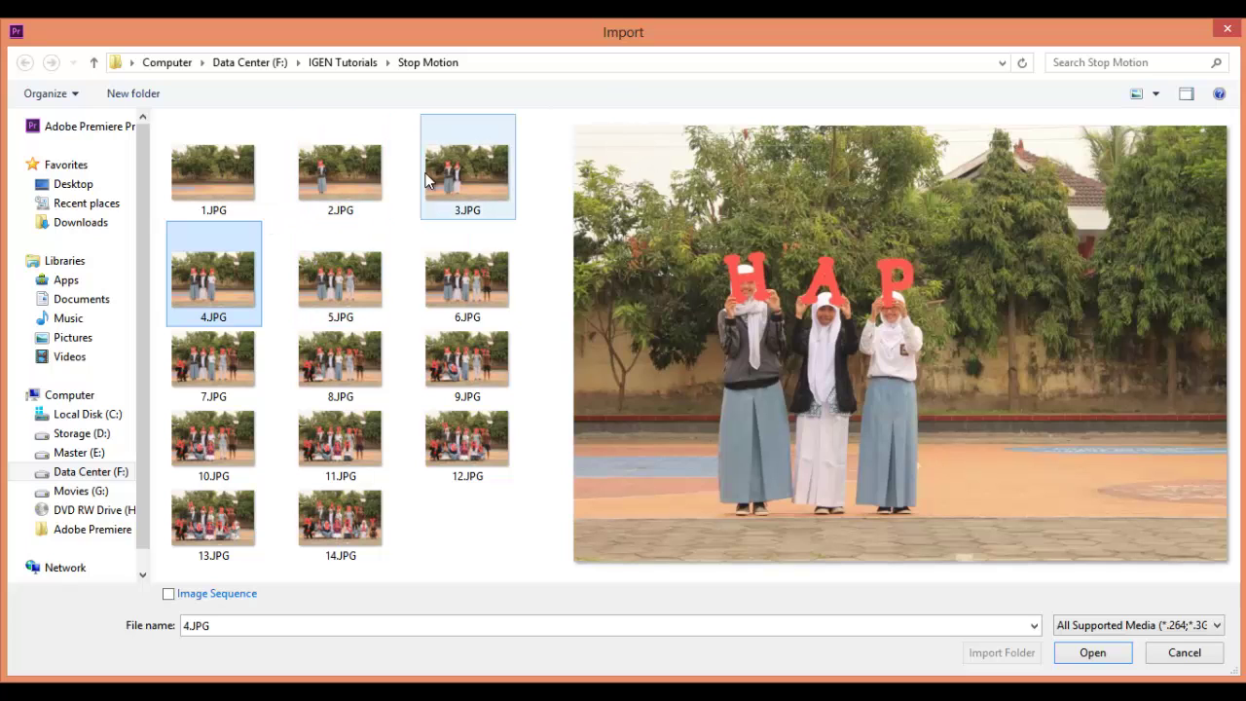
pyautogui.click(464, 172)
pyautogui.click(209, 169)
pyautogui.click(352, 170)
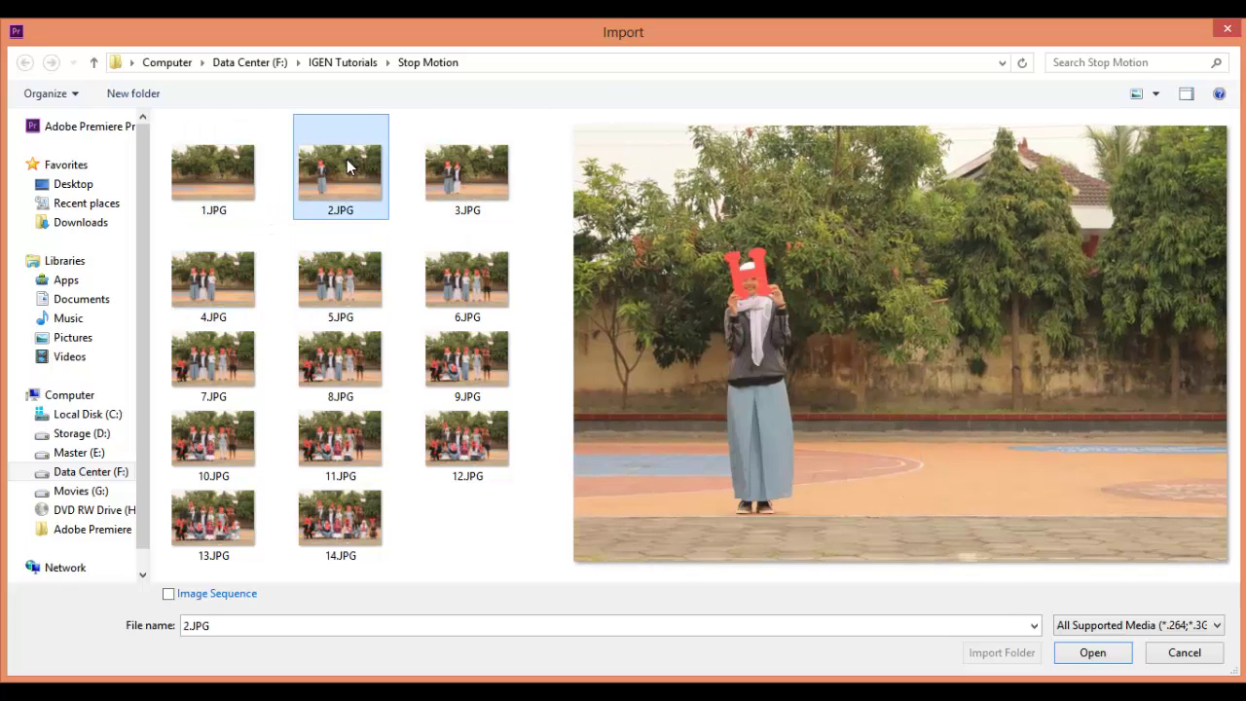
pyautogui.click(462, 190)
pyautogui.click(252, 275)
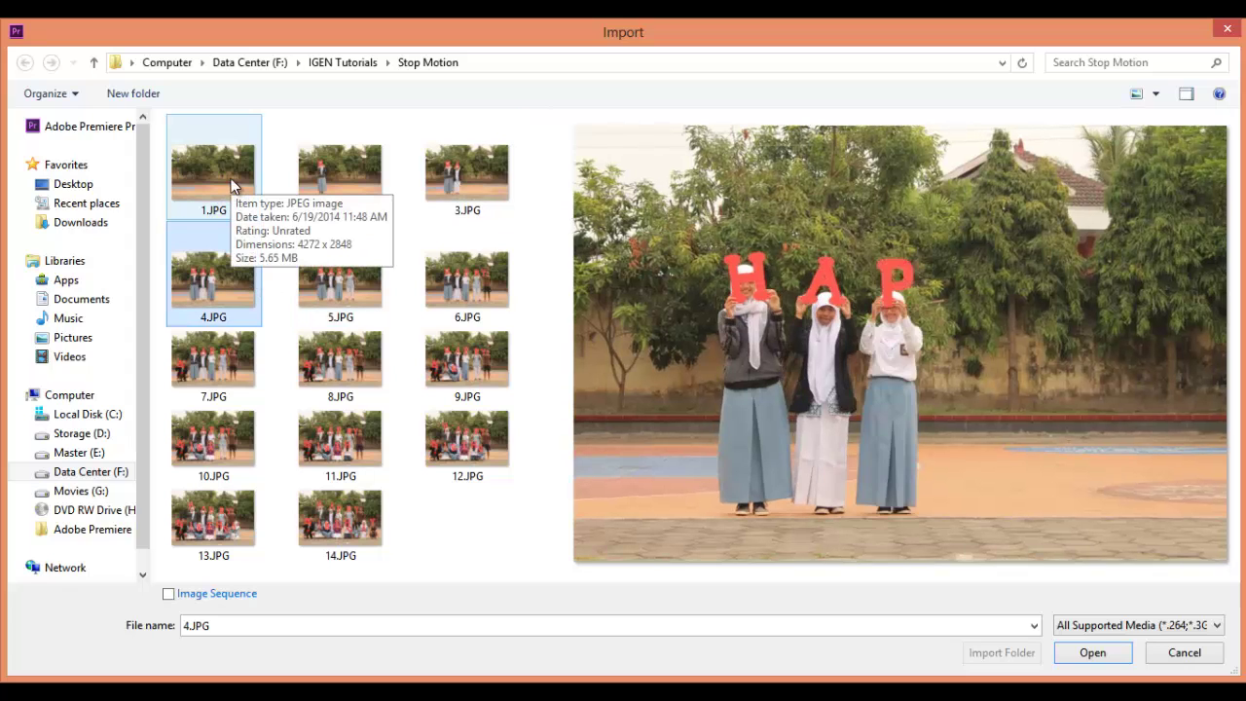
# Preview 2.JPG, 3.JPG and 6.JPG and compare them with the final frame, 14.JPG.
pyautogui.click(365, 168)
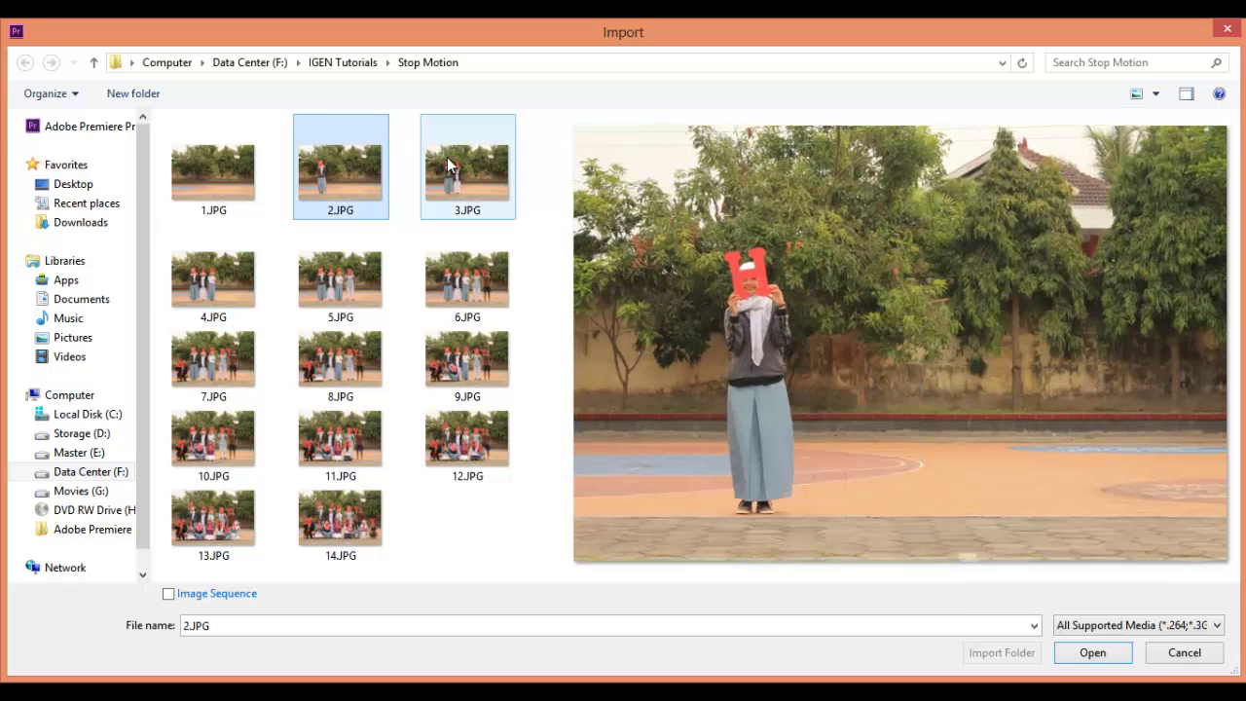
pyautogui.click(450, 166)
pyautogui.click(493, 300)
pyautogui.click(357, 529)
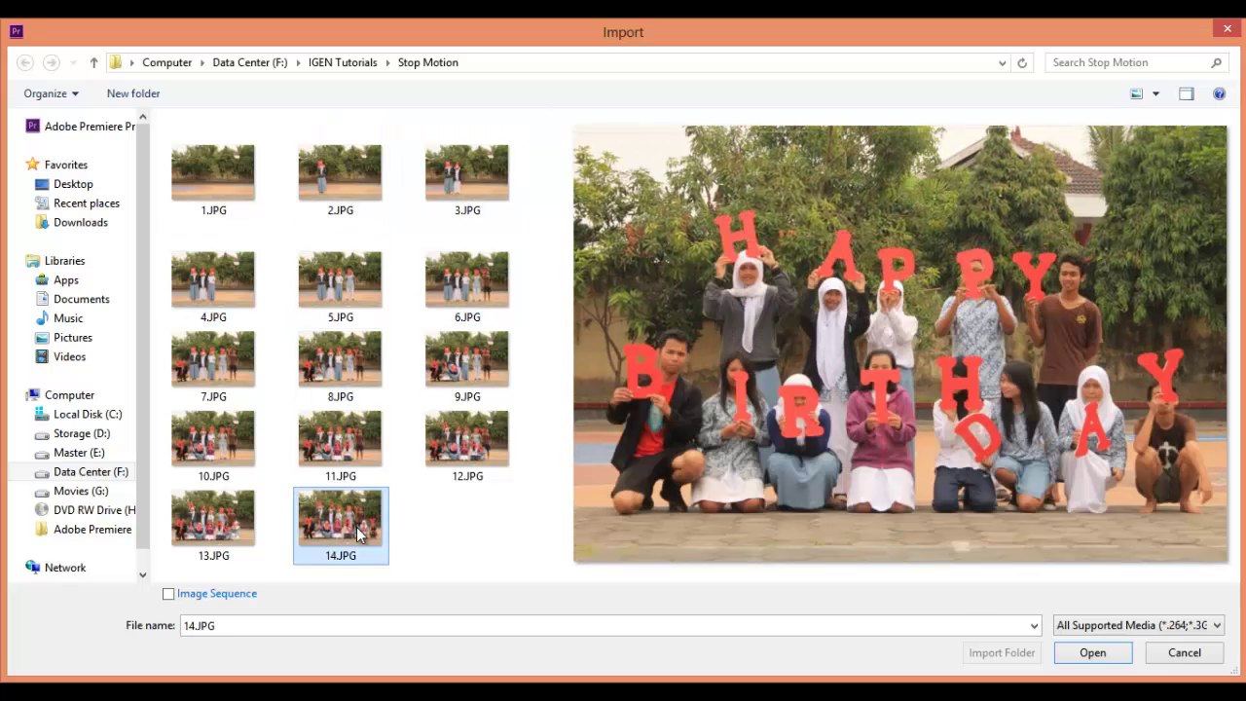
# Compare 1.JPG, 2.JPG and 3.JPG repeatedly to check the camera framing, and preview 6.JPG.
pyautogui.click(234, 194)
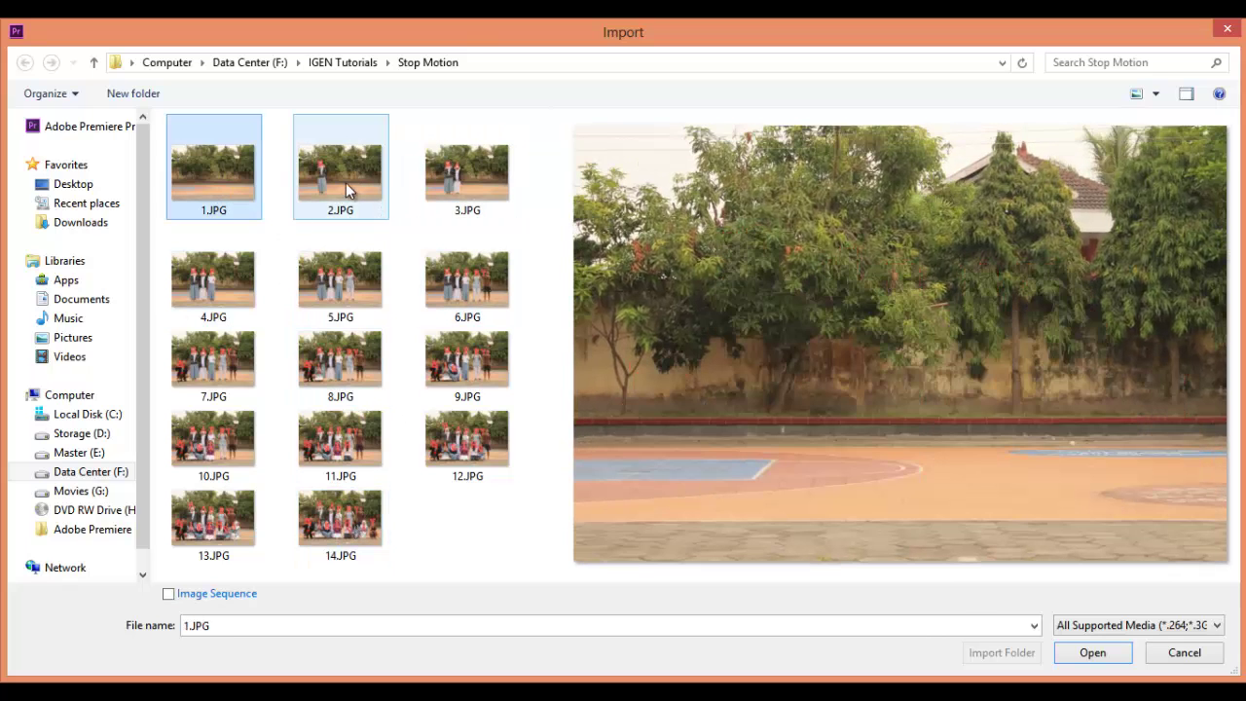
pyautogui.click(343, 181)
pyautogui.click(448, 170)
pyautogui.click(255, 190)
pyautogui.click(352, 172)
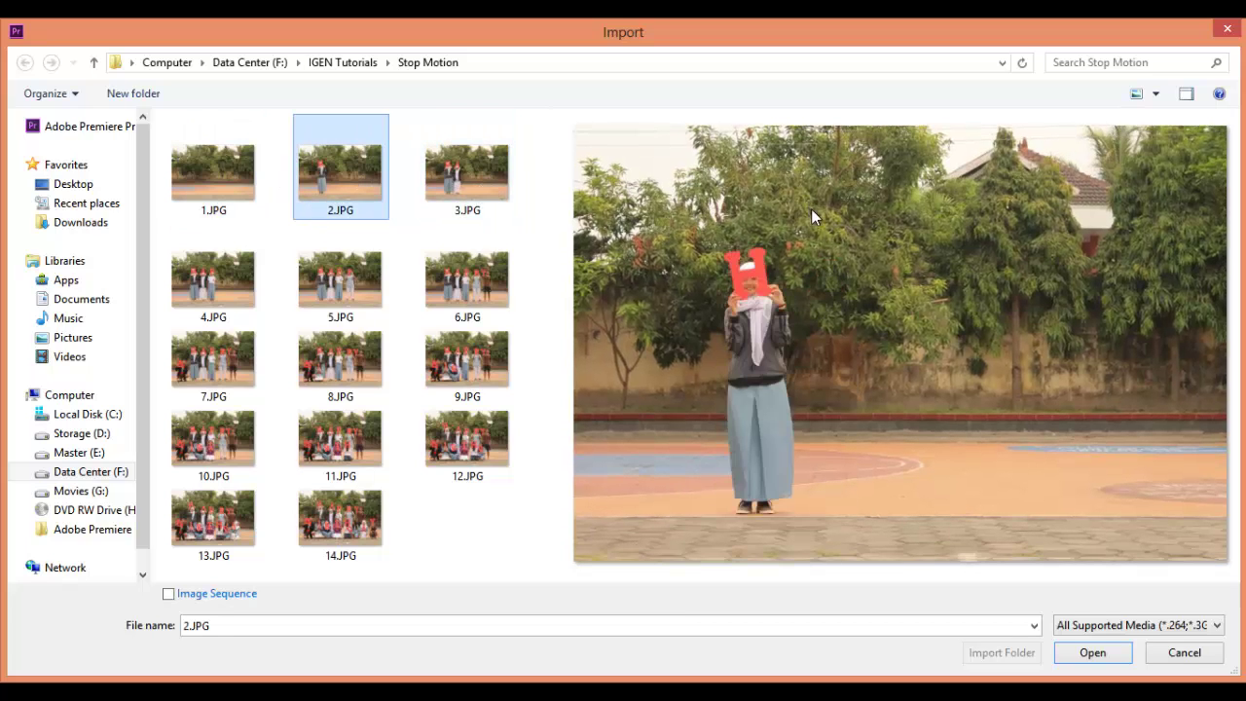
pyautogui.click(243, 187)
pyautogui.click(453, 192)
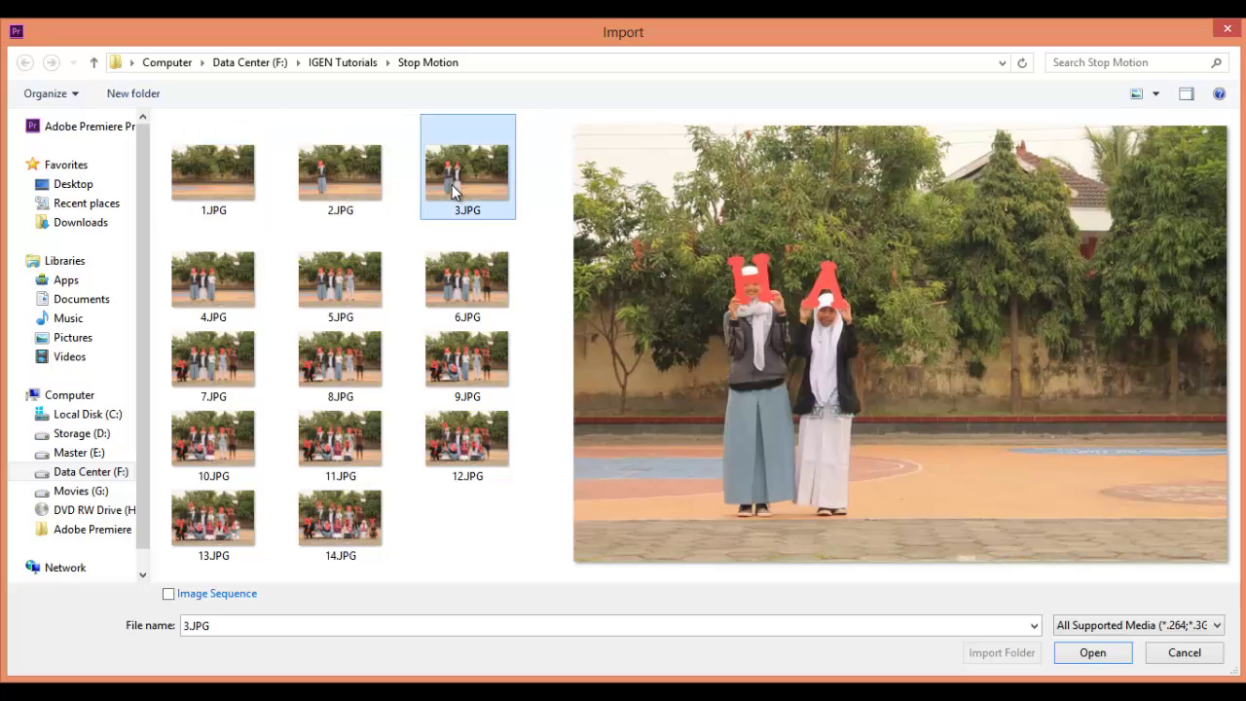
pyautogui.click(240, 189)
pyautogui.click(341, 178)
pyautogui.click(475, 185)
pyautogui.click(265, 187)
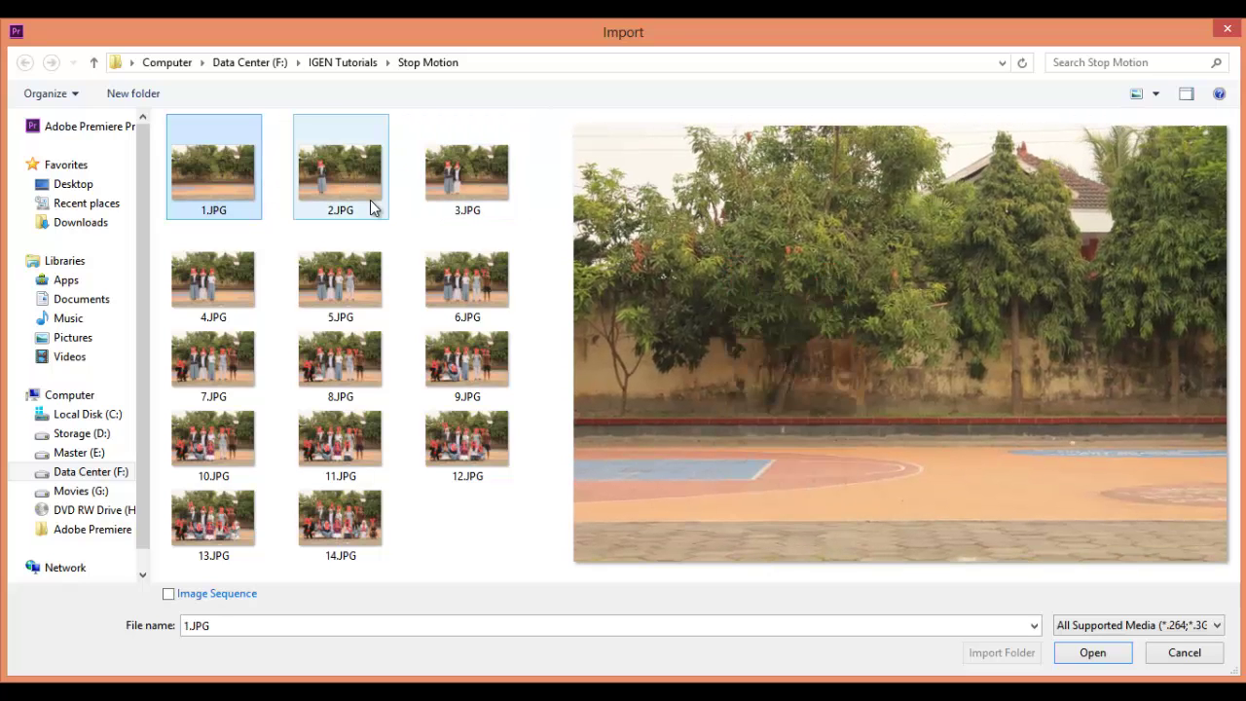
pyautogui.click(449, 292)
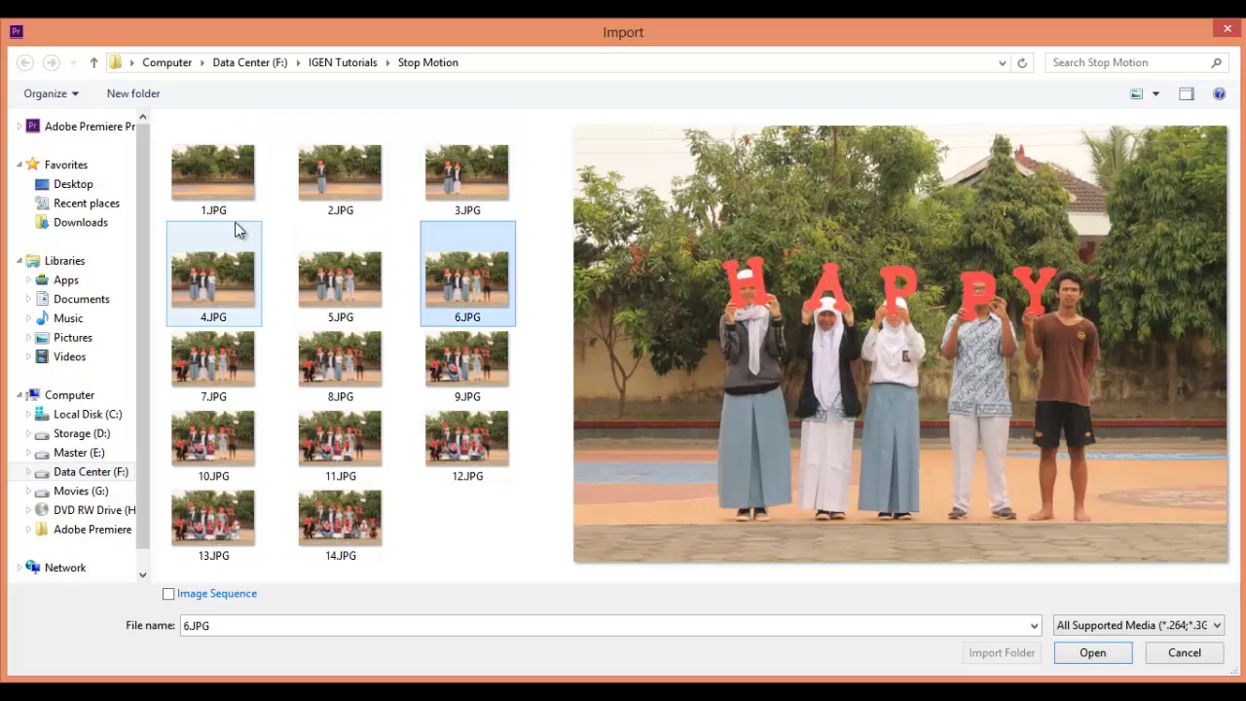
# Import all photos from 1.JPG to 14.JPG as individual stills and select 1.JPG among the project items.
pyautogui.click(217, 174)
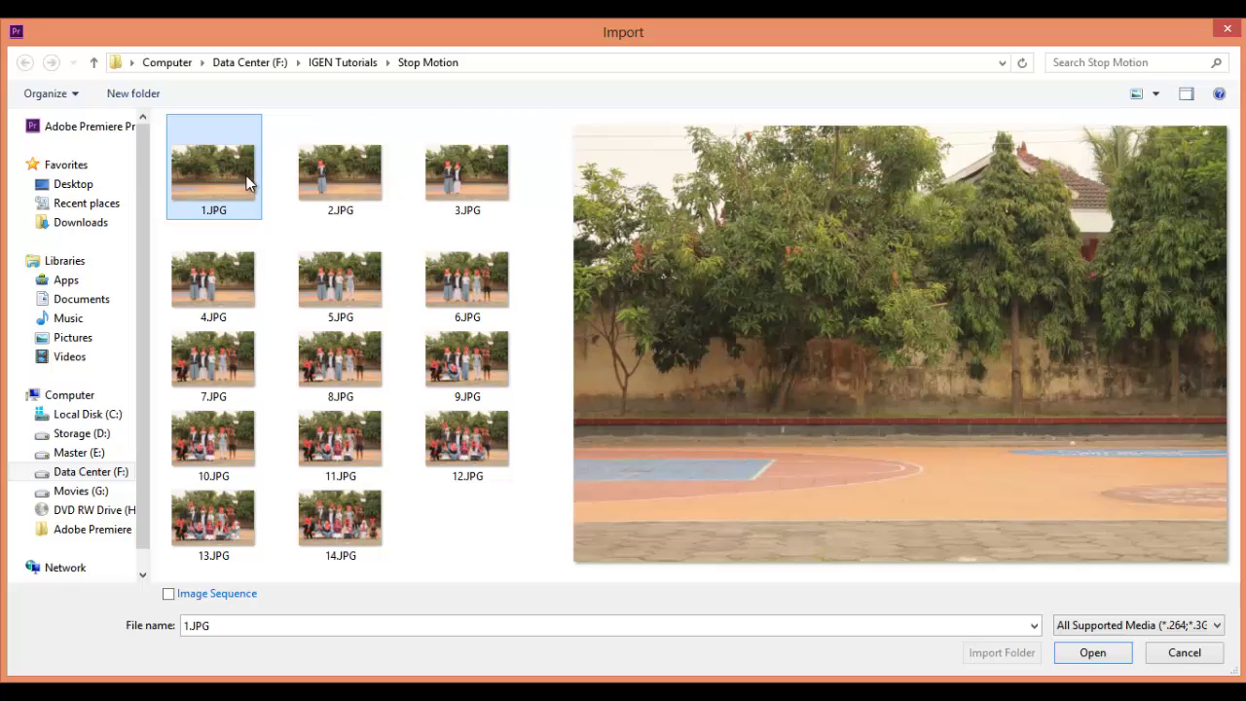
pyautogui.keyDown('shift'); pyautogui.click(353, 527); pyautogui.keyUp('shift')
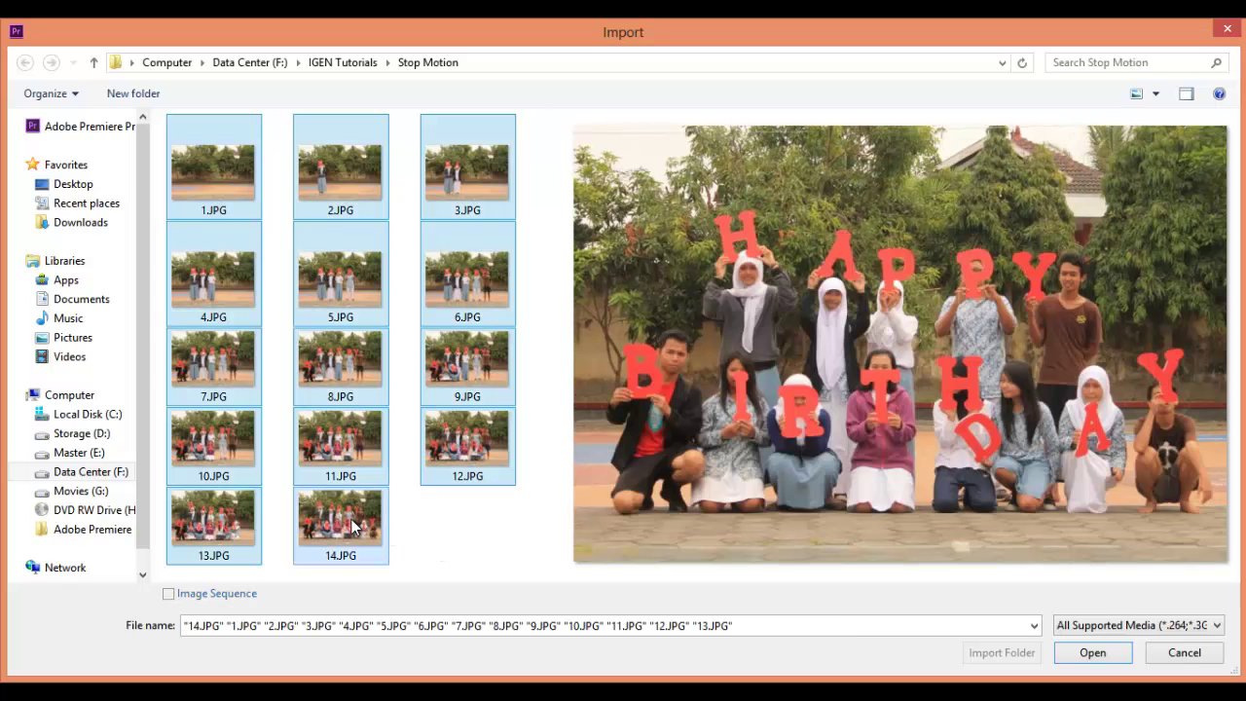
pyautogui.click(1098, 657)
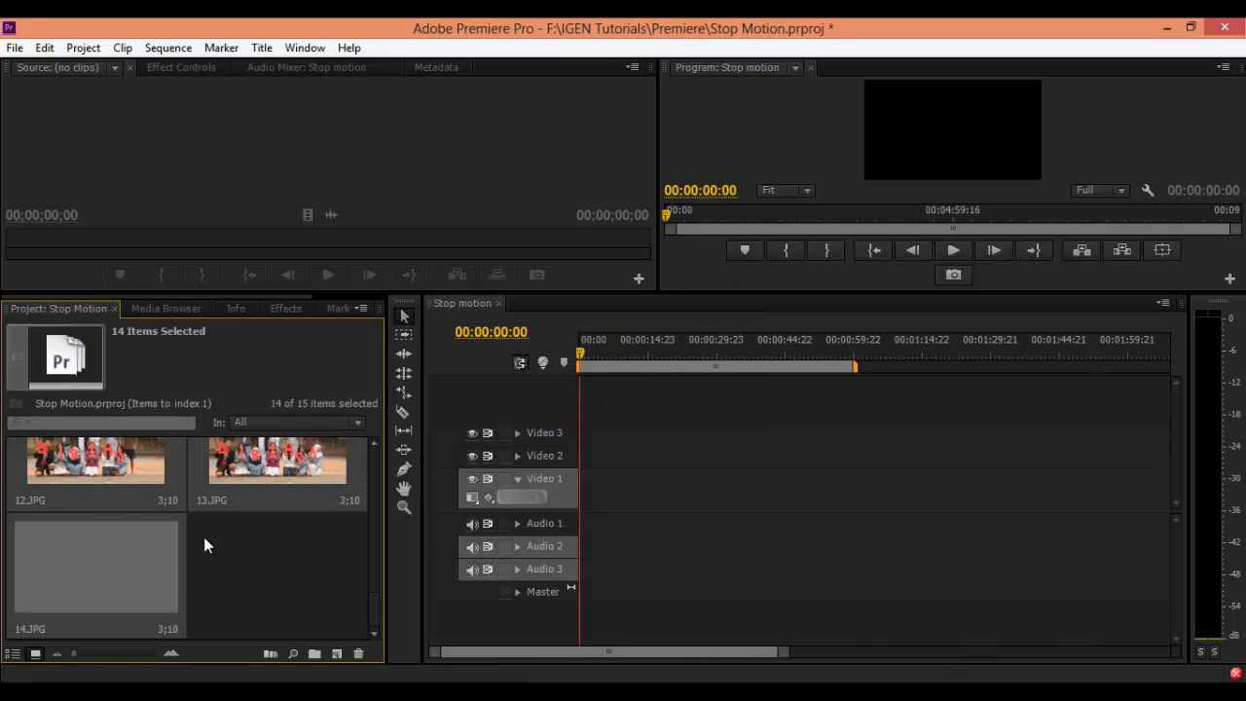
pyautogui.scroll(5, 303, 520)
pyautogui.click(224, 505)
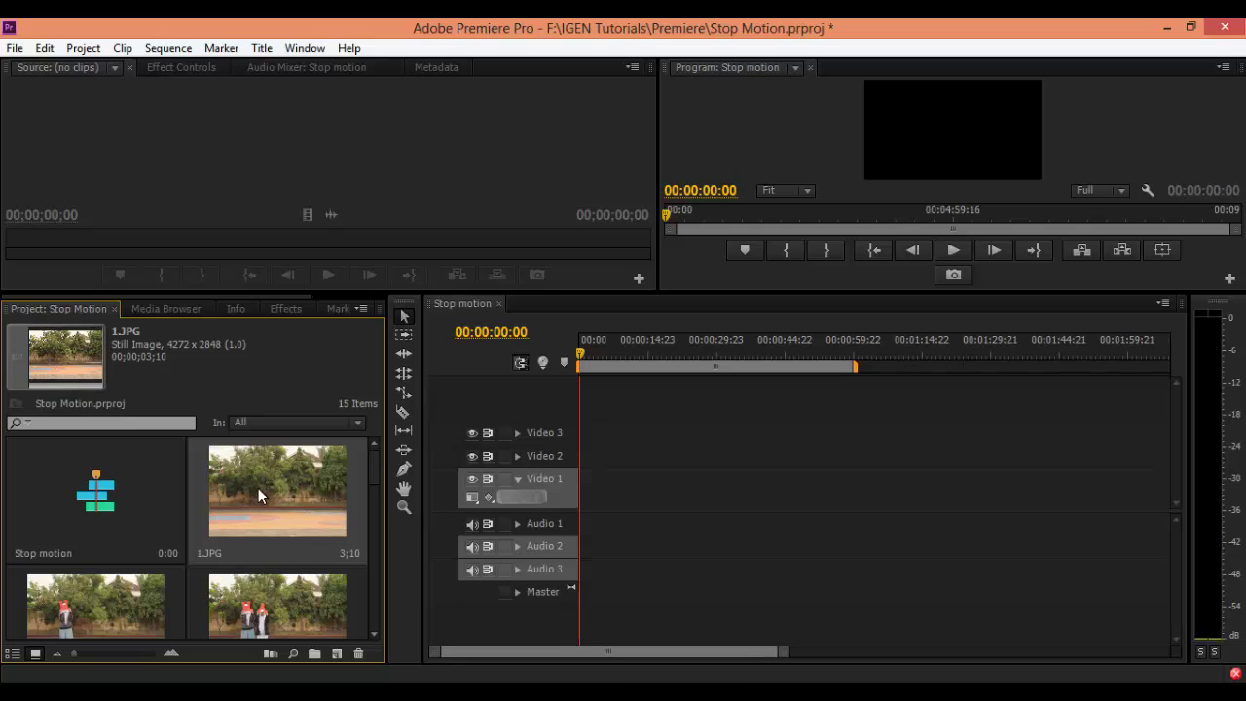
# Select all the photos from 1.JPG to 14.JPG among the project items, leaving out the Stop motion sequence.
pyautogui.scroll(-5, 242, 513)
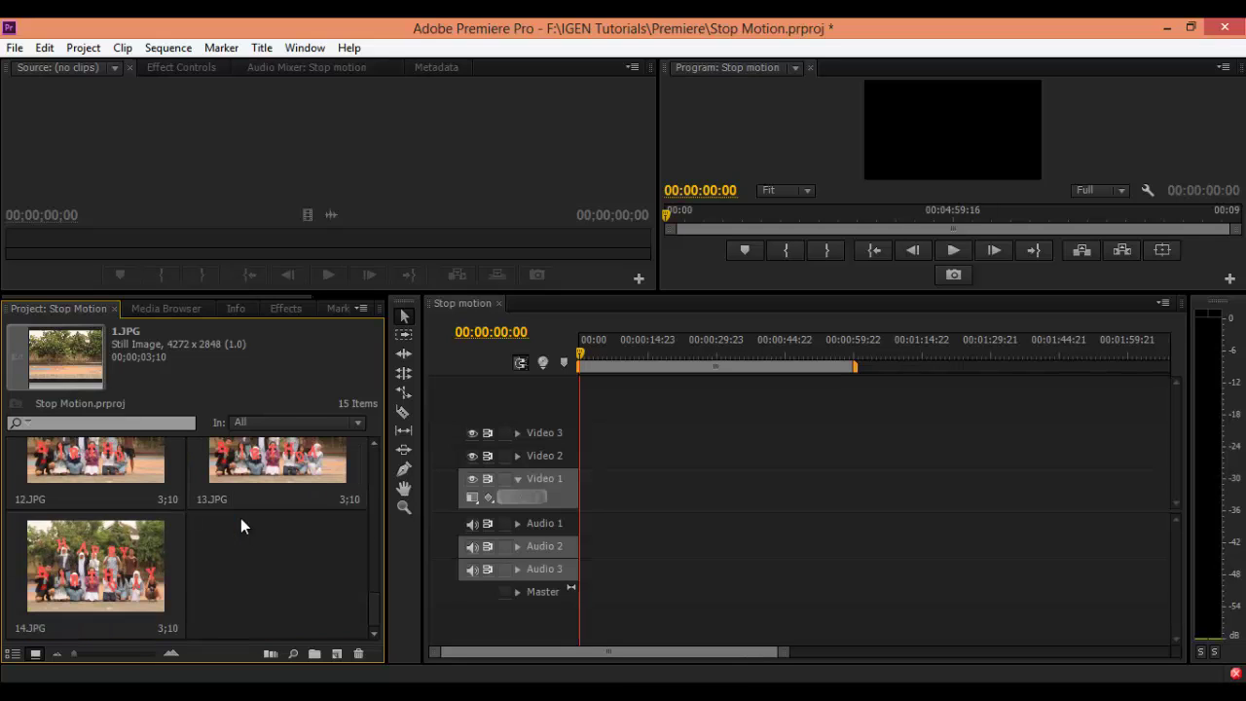
pyautogui.press('End')
pyautogui.scroll(5, 266, 528)
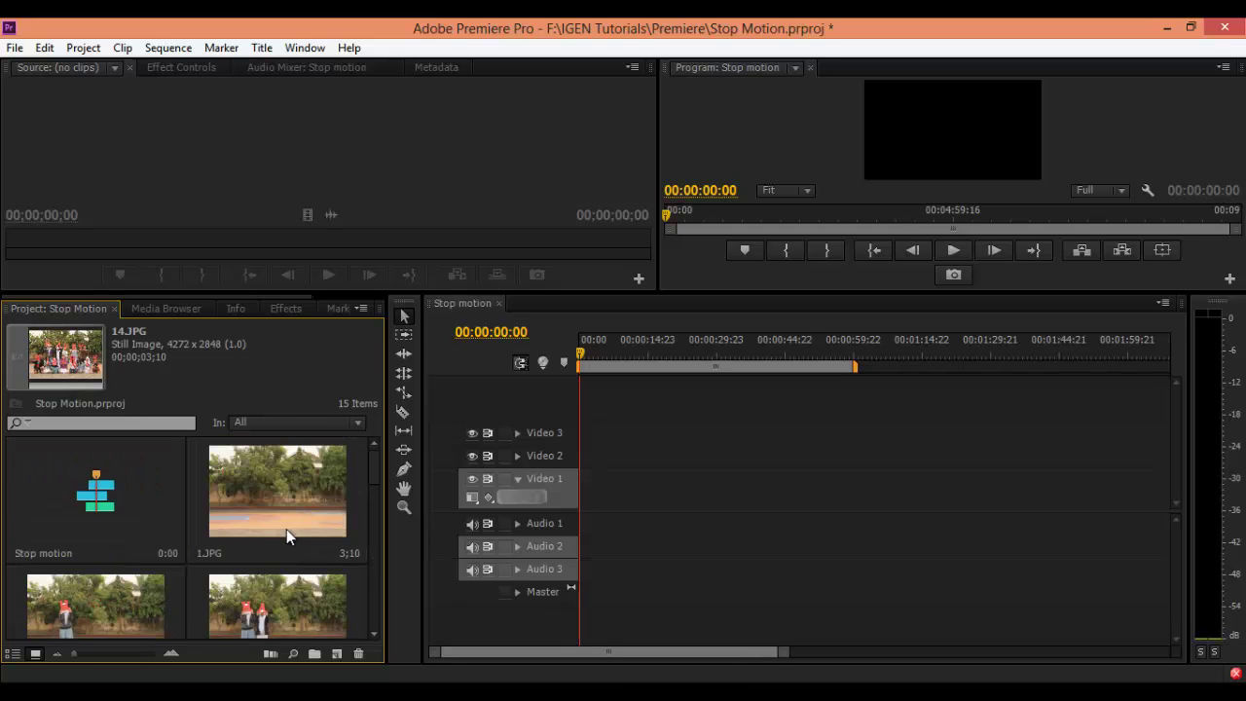
pyautogui.click(296, 533)
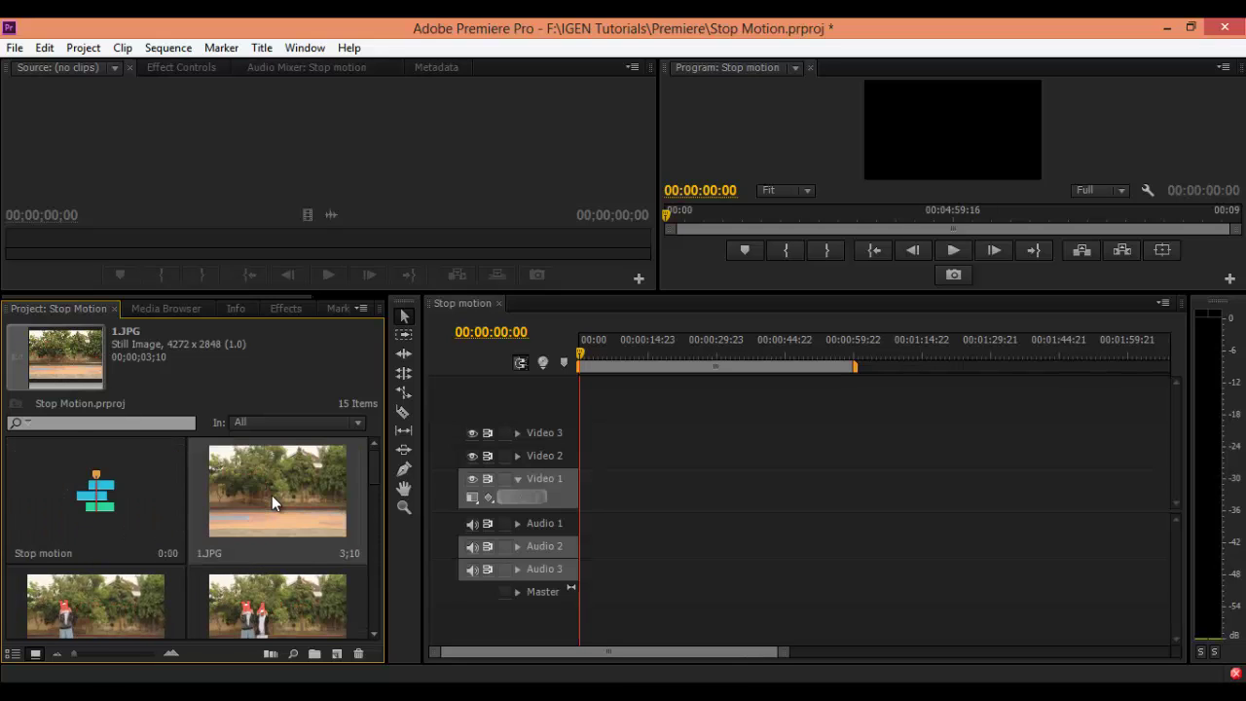
pyautogui.scroll(-1, 271, 494)
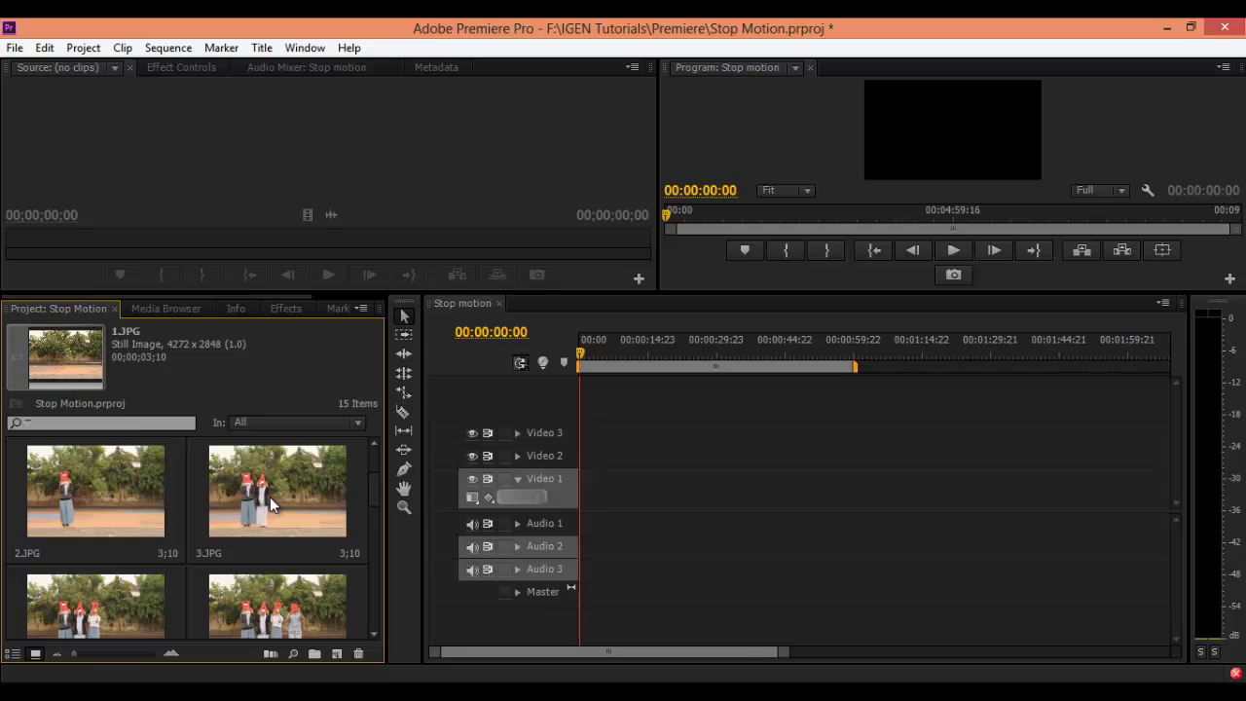
pyautogui.scroll(-5, 268, 501)
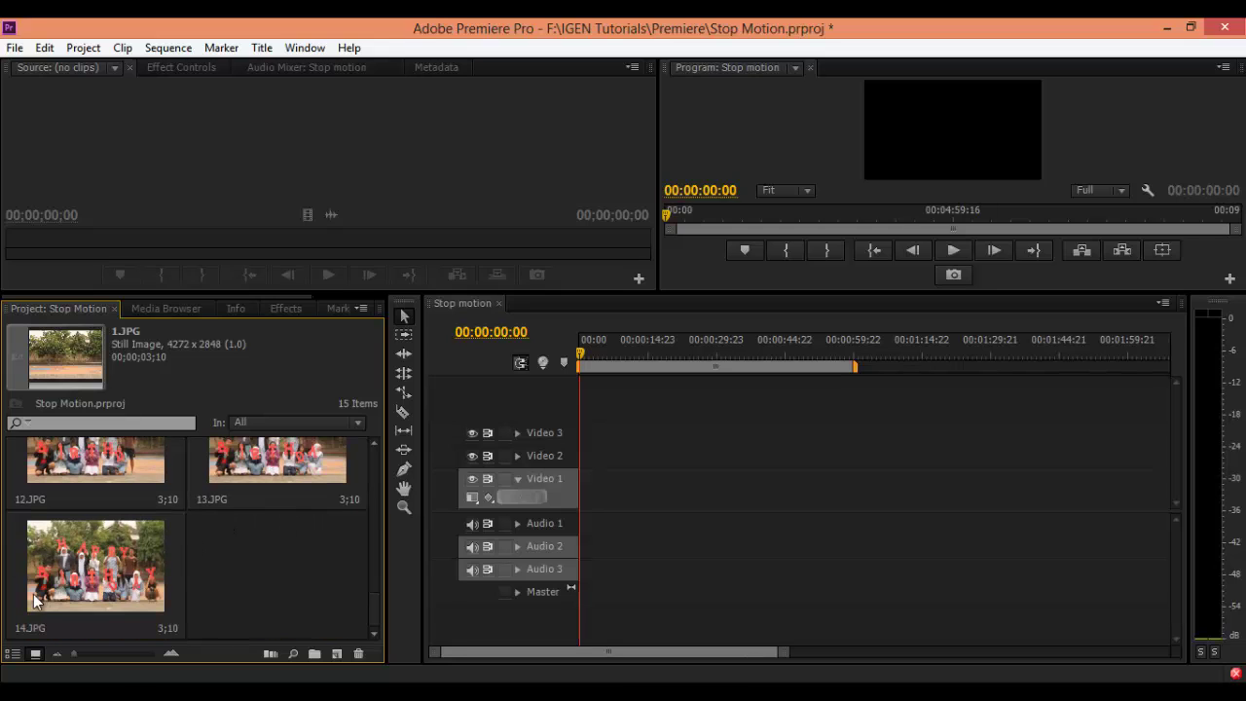
pyautogui.keyDown('shift'); pyautogui.click(73, 581); pyautogui.keyUp('shift')
pyautogui.scroll(6, 244, 545)
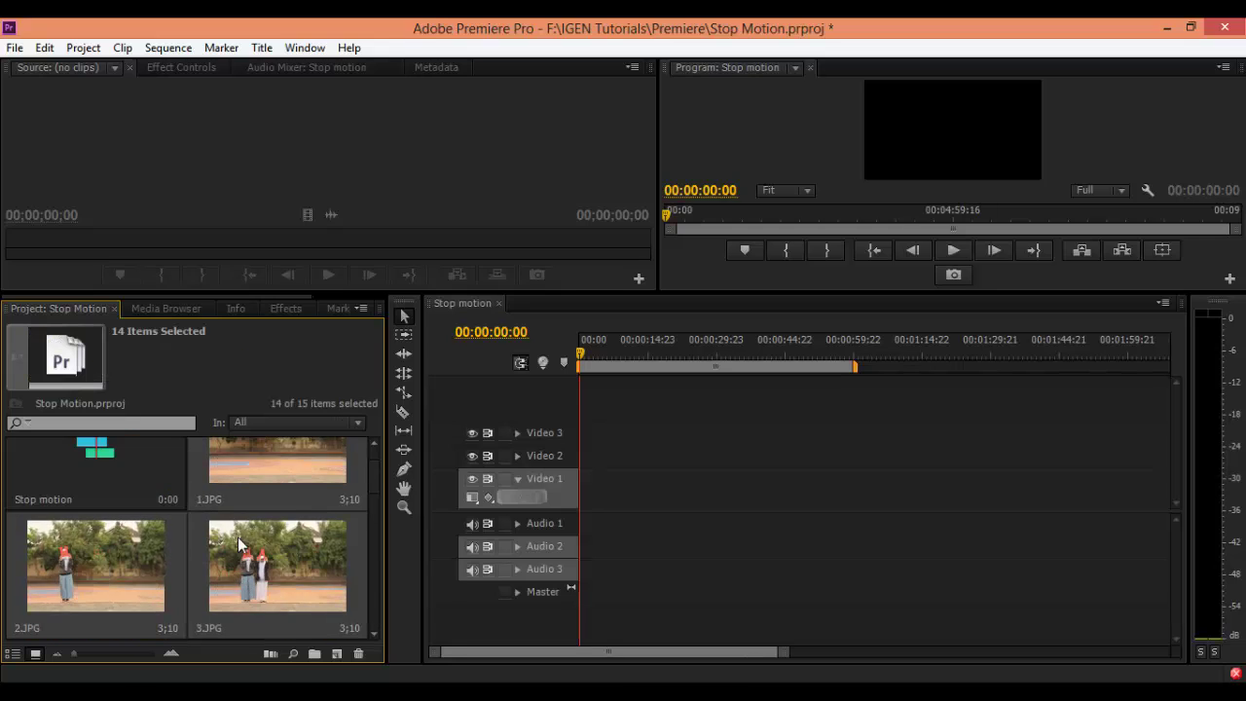
pyautogui.scroll(-5, 244, 516)
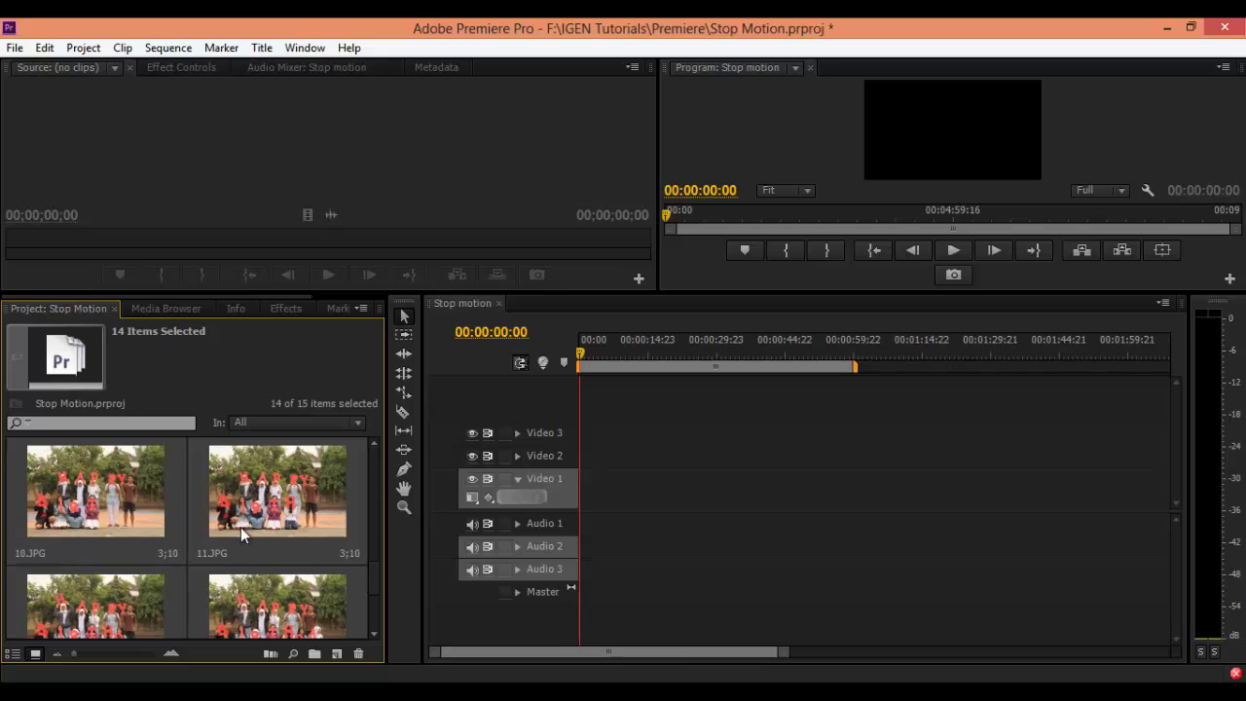
# Start Automate To Sequence for the selected photos with the ordering set to Sort Order.
pyautogui.click(266, 655)
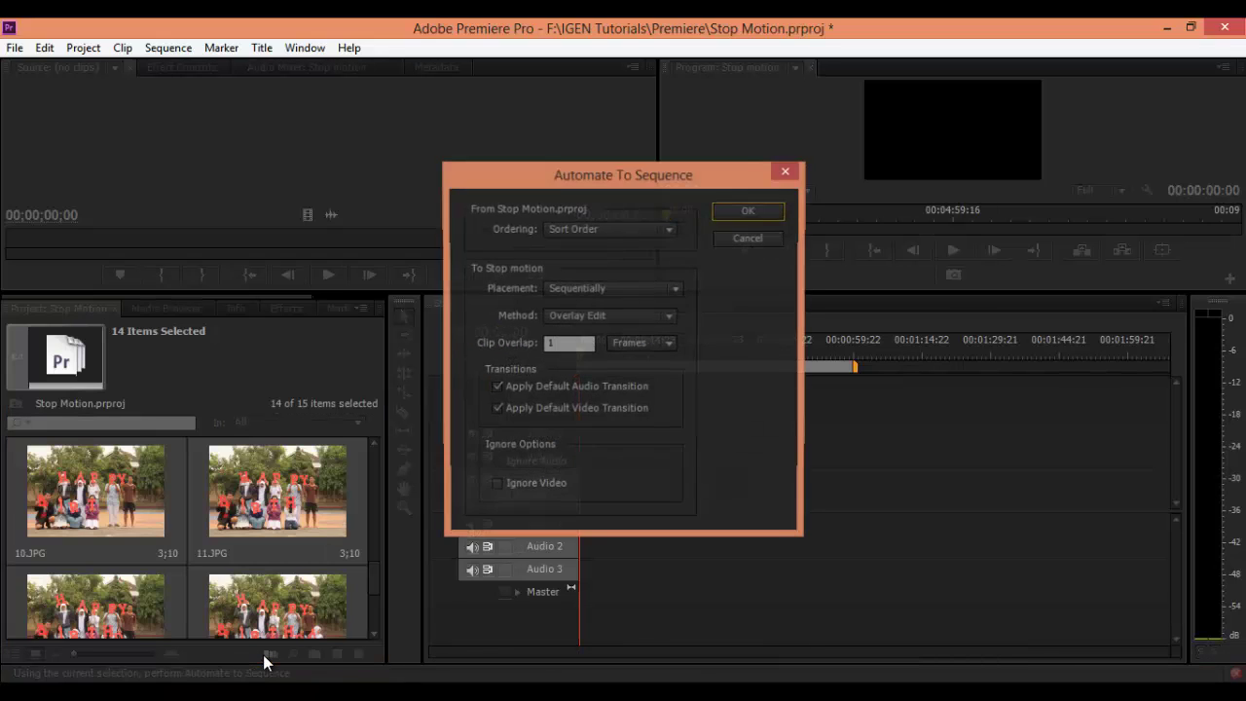
pyautogui.click(604, 231)
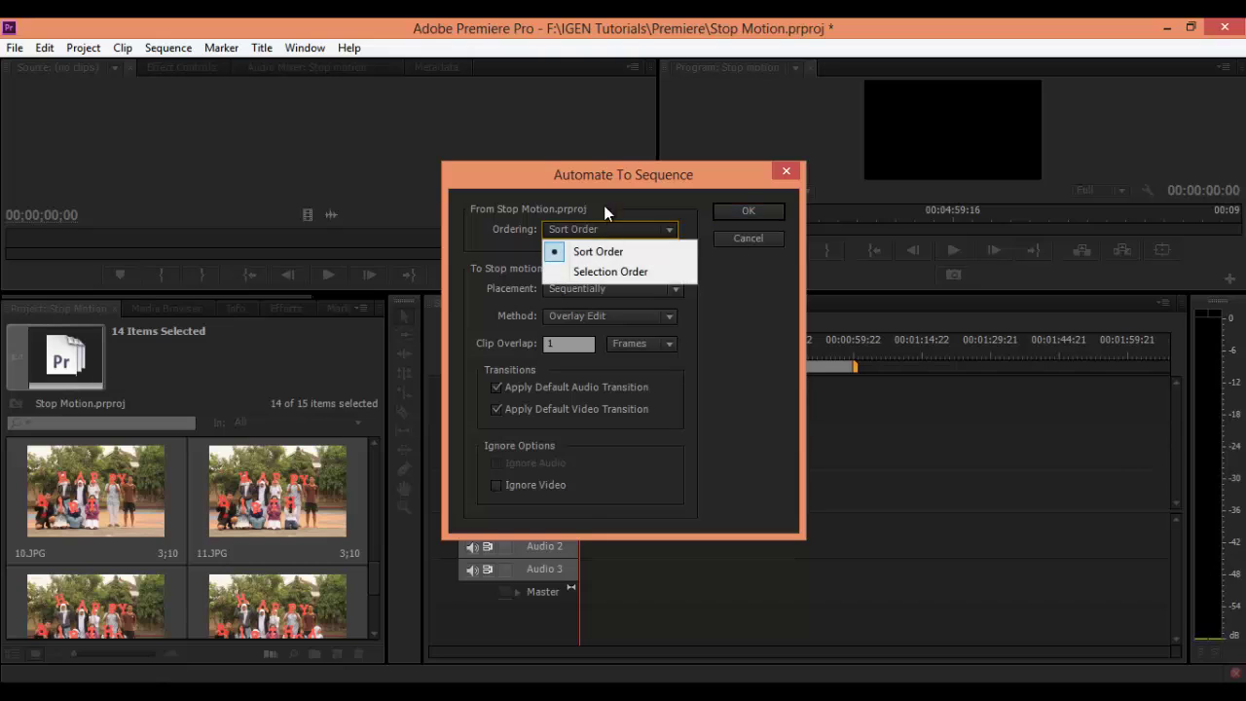
pyautogui.click(610, 257)
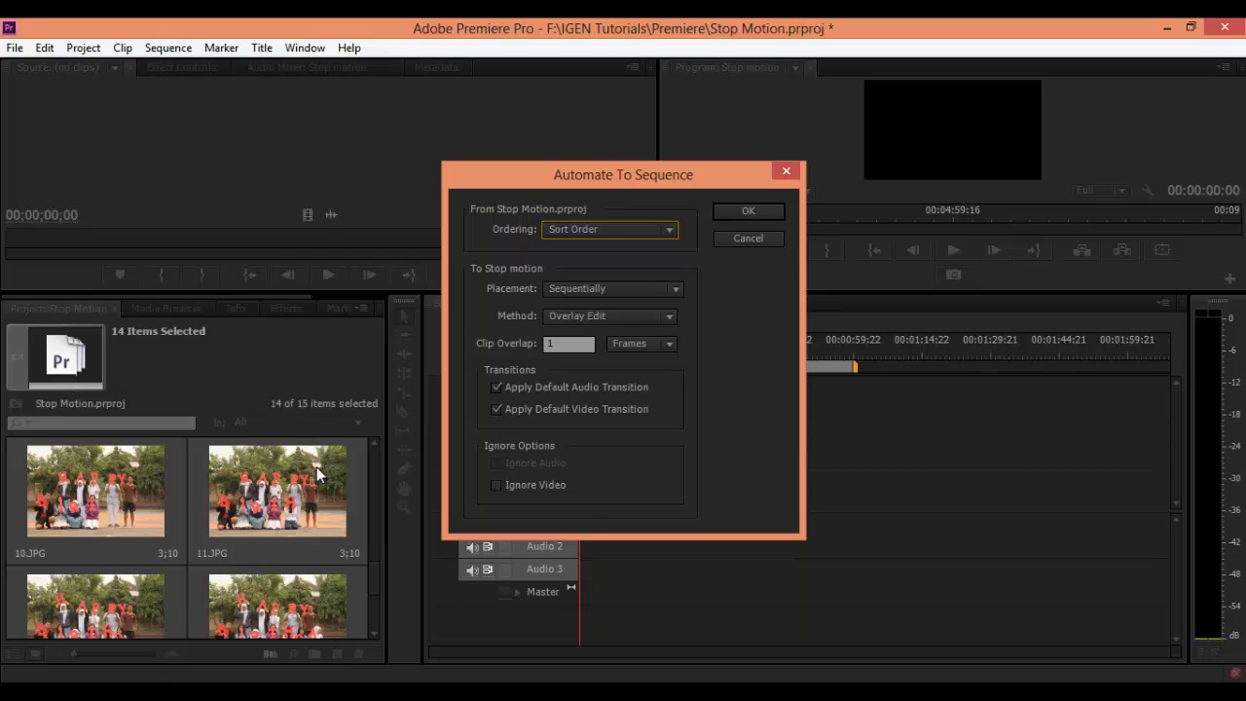
# Try Selection Order as the clip ordering and return it to Sort Order.
pyautogui.click(559, 231)
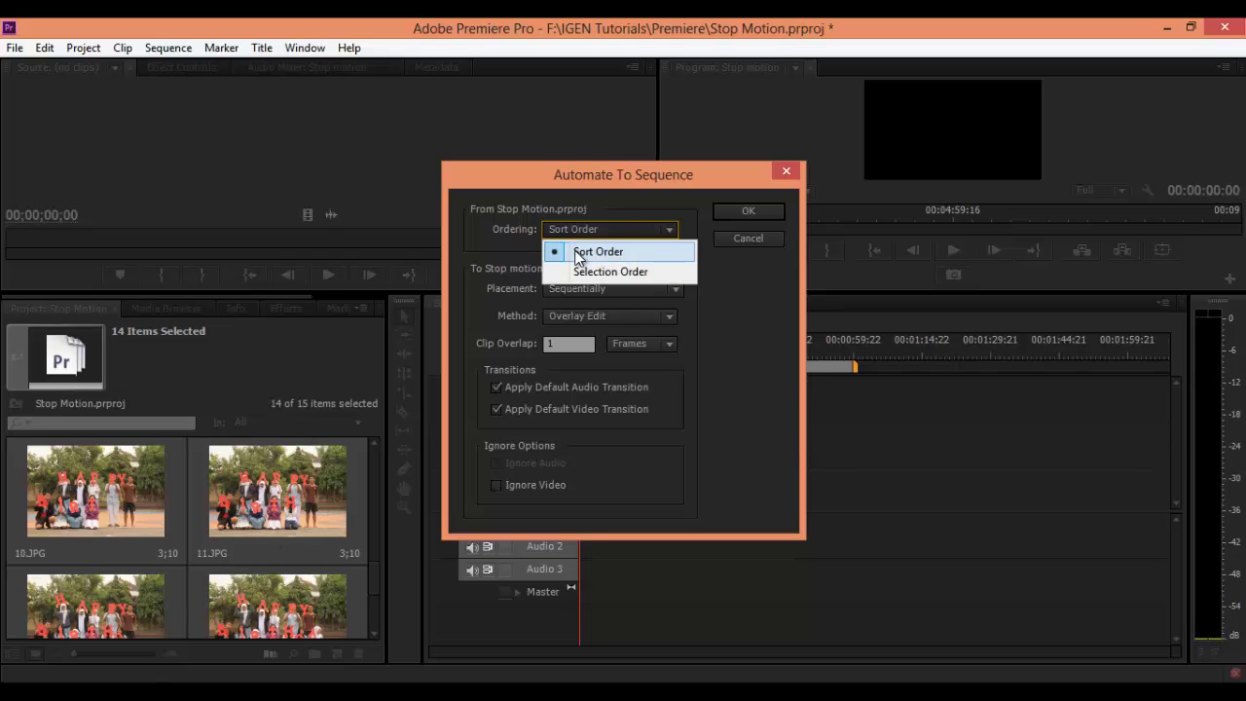
pyautogui.click(560, 251)
pyautogui.click(571, 230)
pyautogui.click(590, 274)
pyautogui.click(568, 226)
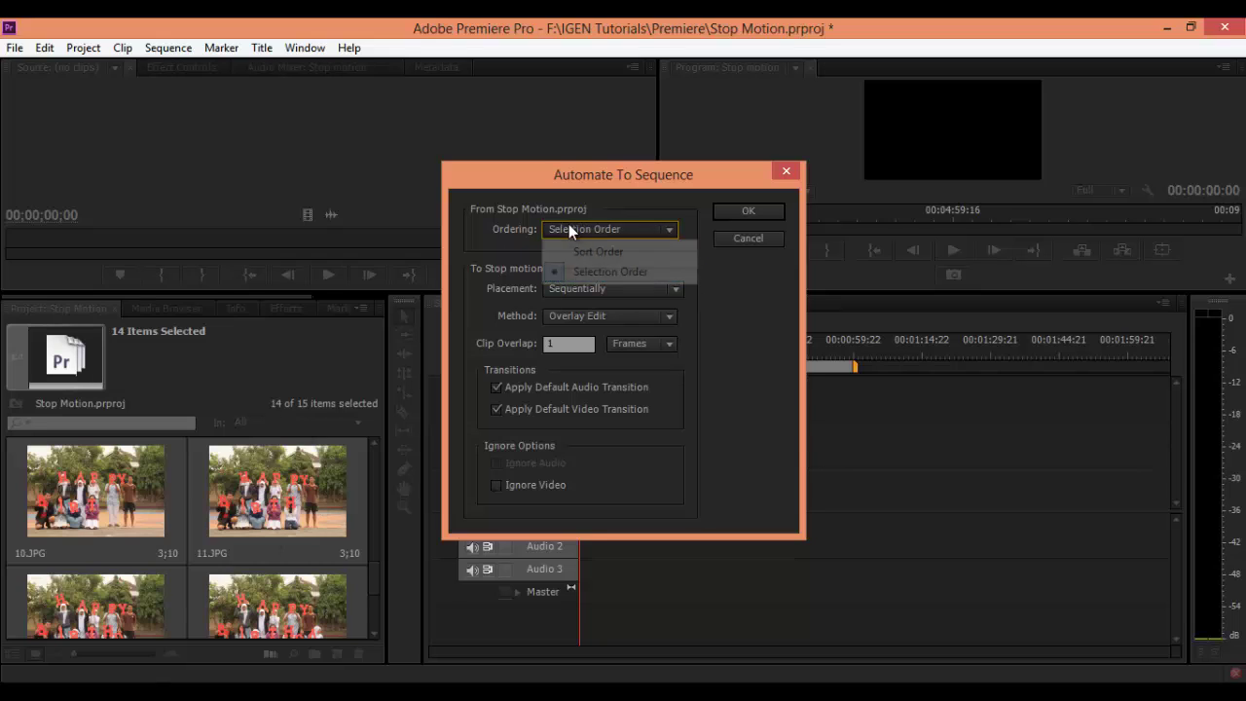
pyautogui.click(587, 271)
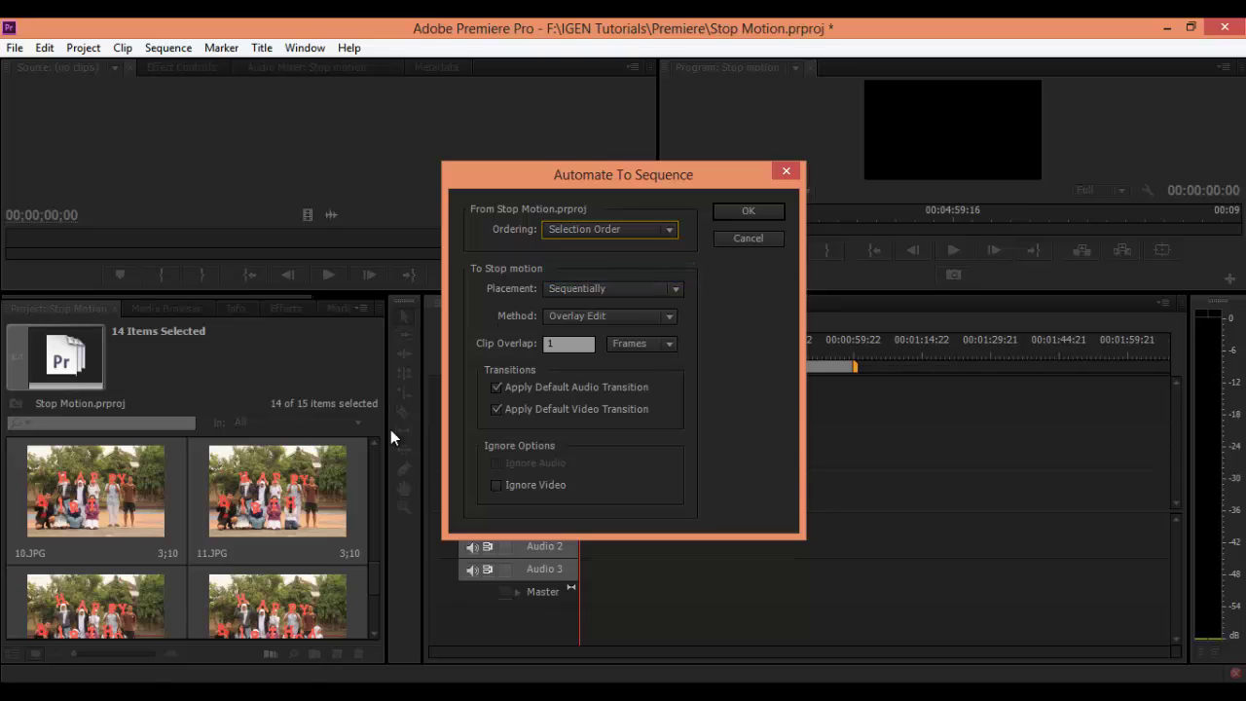
pyautogui.click(623, 230)
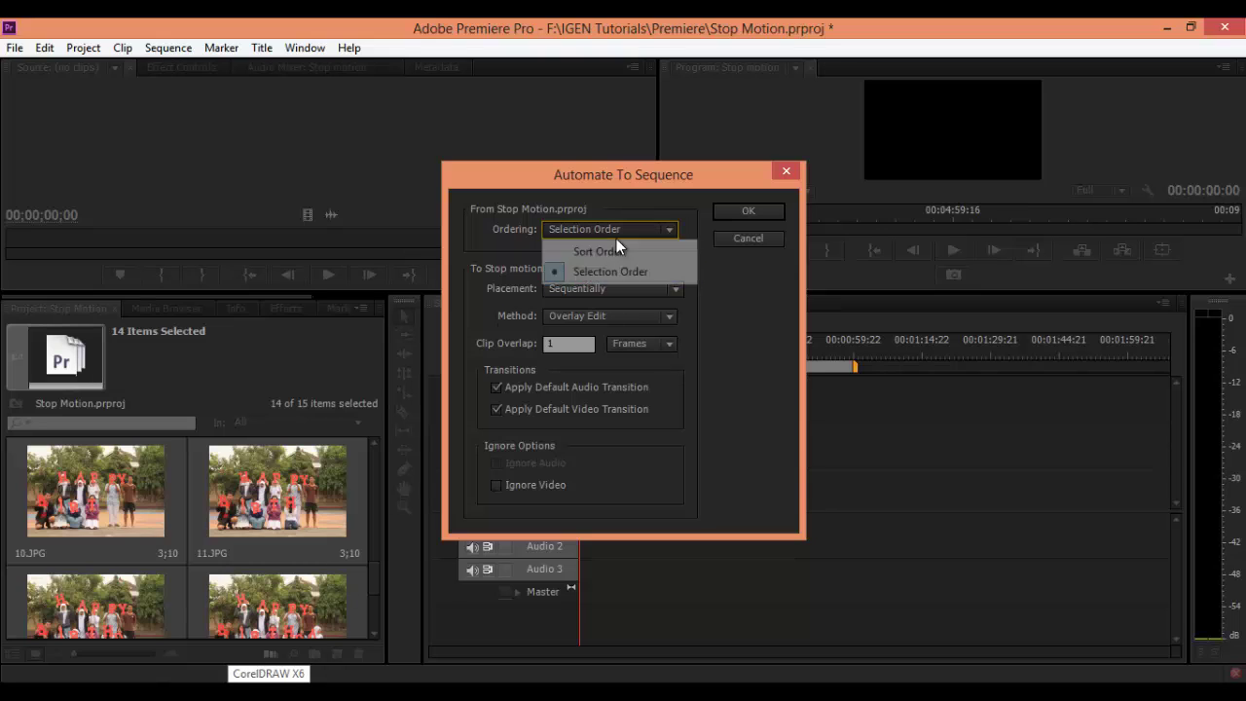
pyautogui.click(624, 257)
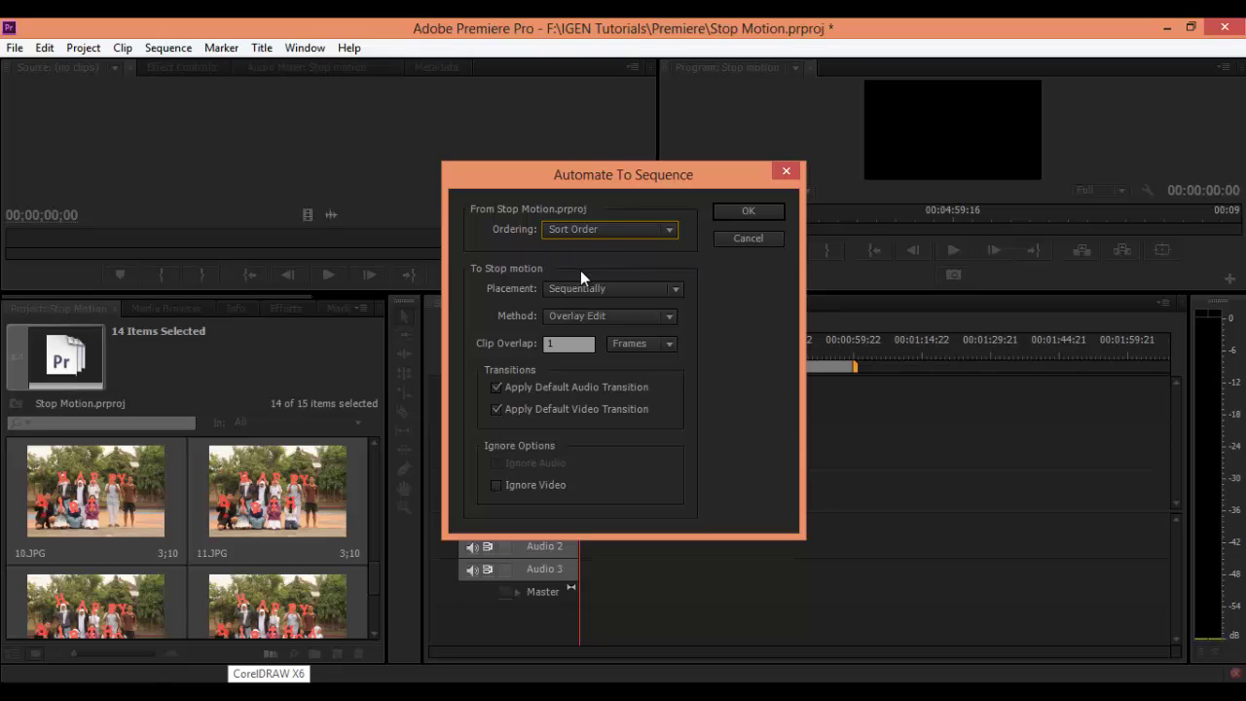
# Place the photos sequentially in the Stop motion sequence using Overlay Edit, a 1-frame clip overlap and the default transitions.
pyautogui.click(608, 288)
pyautogui.click(620, 316)
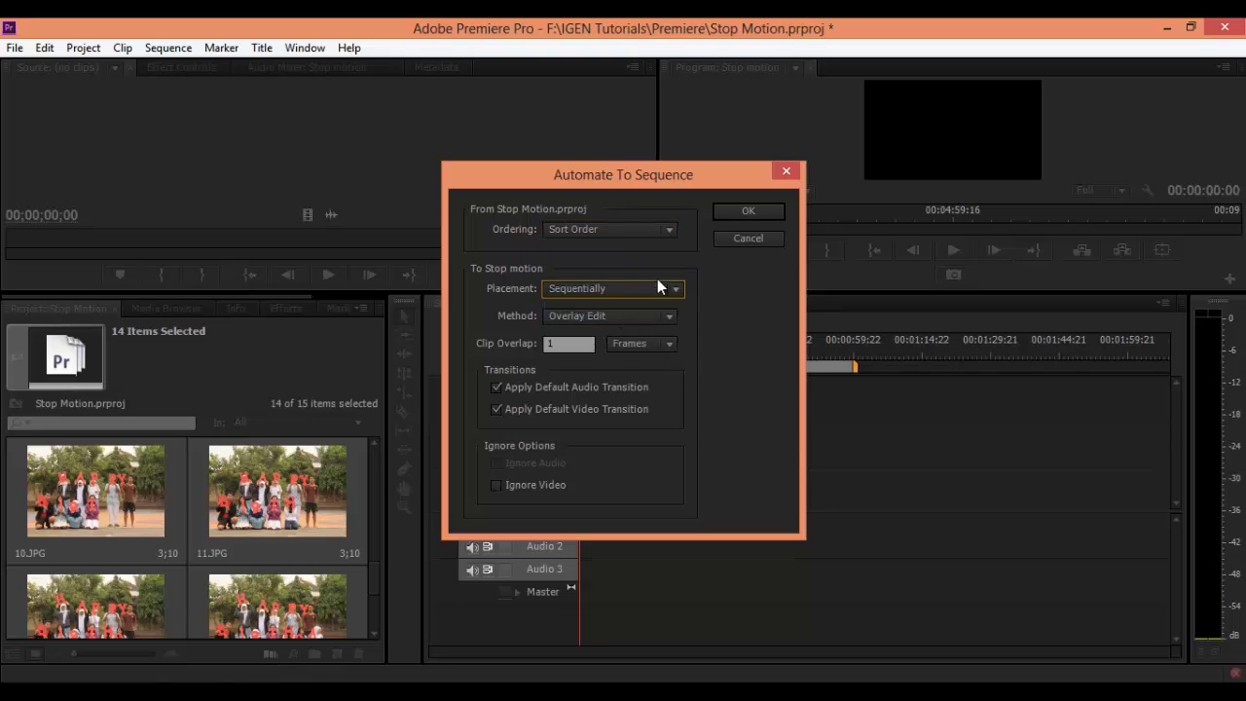
pyautogui.click(642, 319)
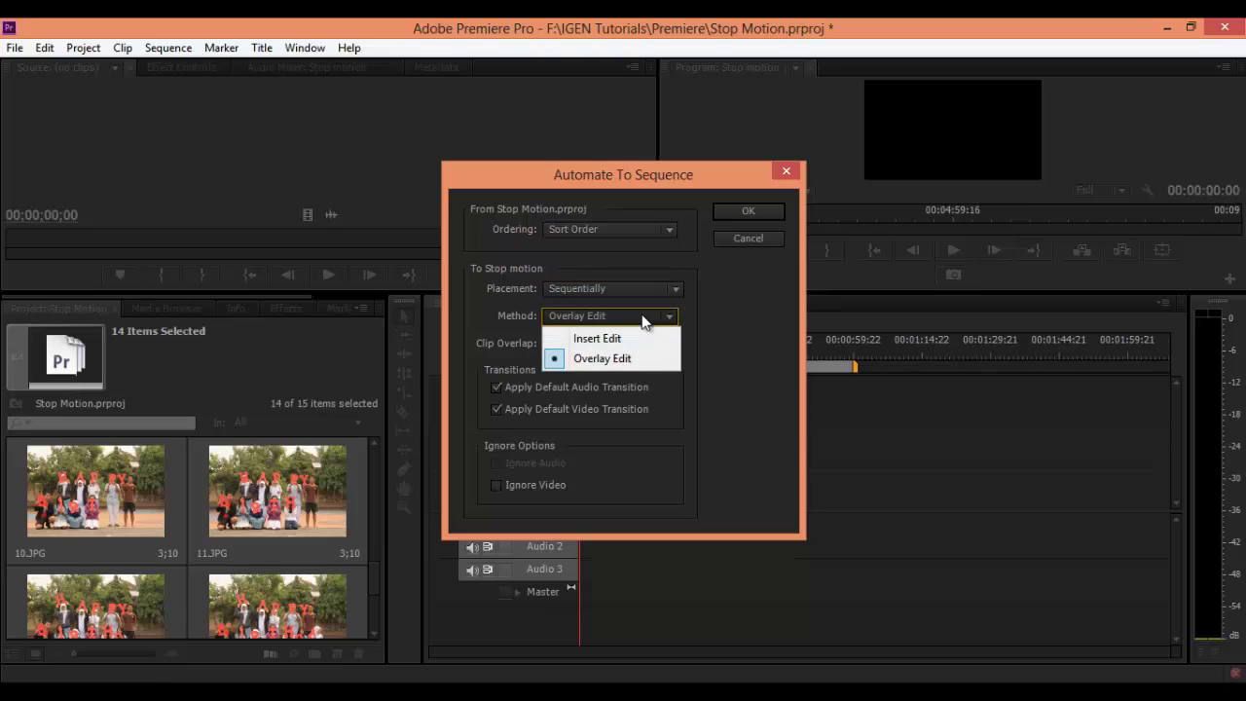
pyautogui.click(567, 361)
pyautogui.click(558, 343)
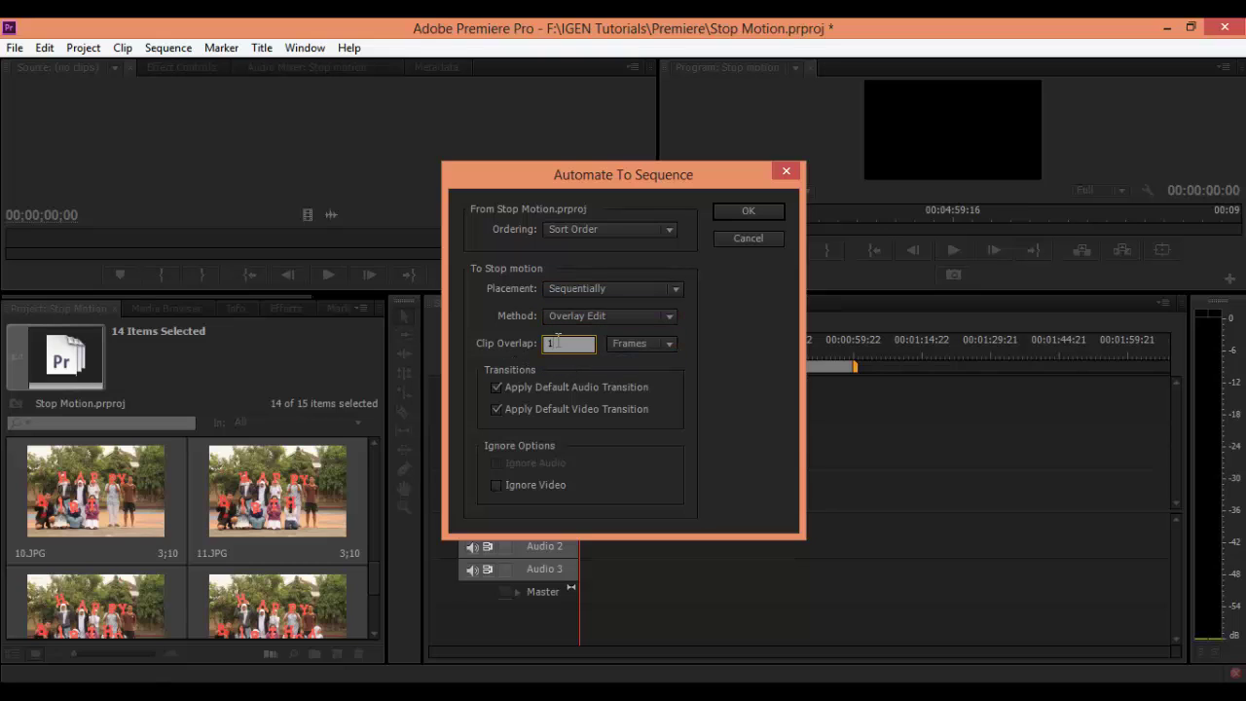
pyautogui.click(671, 369)
pyautogui.click(745, 212)
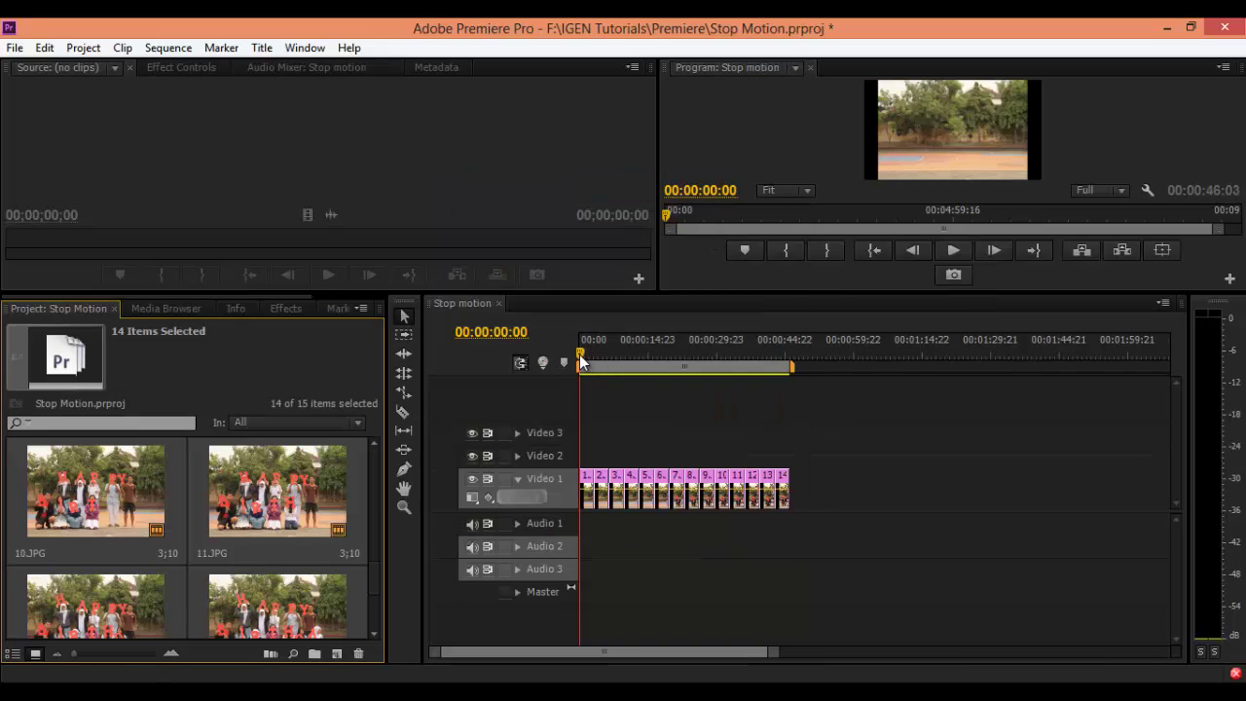
# Scrub through the photos on the timeline with an enlarged program preview and return the playhead to the start.
pyautogui.moveTo(583, 357); pyautogui.dragTo(654, 357)
pyautogui.moveTo(683, 357); pyautogui.dragTo(774, 357)
pyautogui.moveTo(766, 289); pyautogui.dragTo(774, 470)
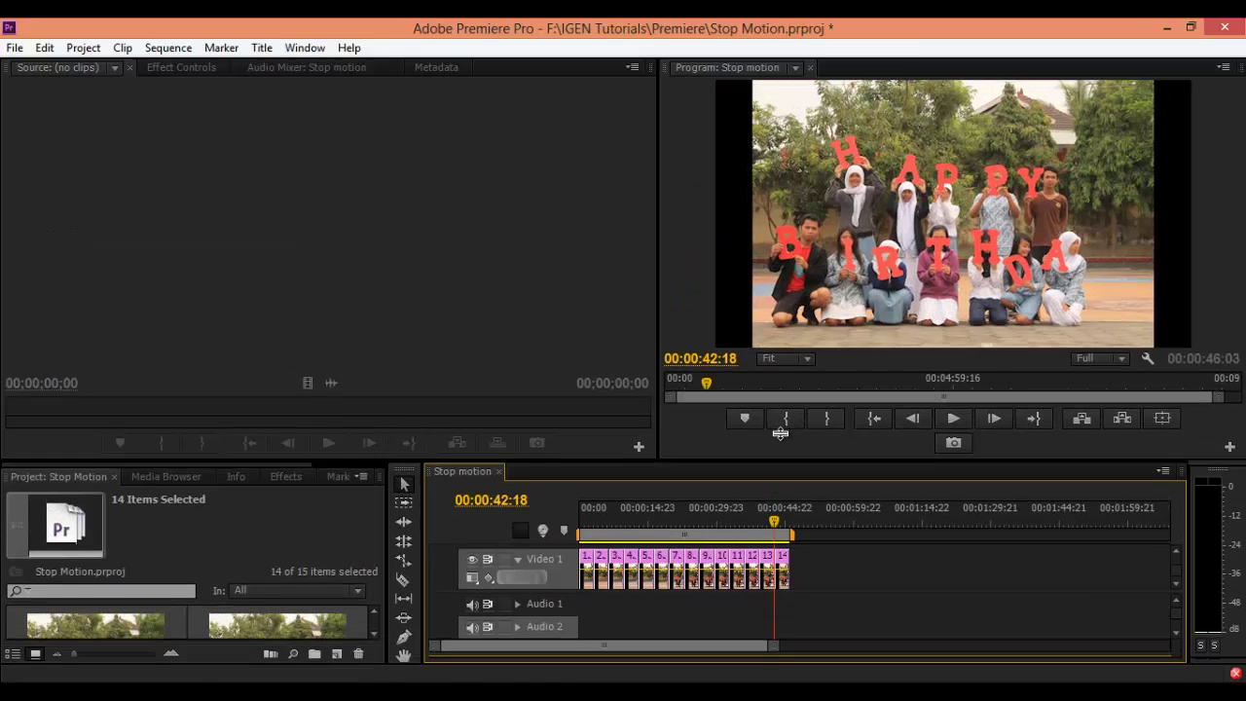
pyautogui.click(586, 504)
pyautogui.moveTo(586, 504); pyautogui.dragTo(503, 512)
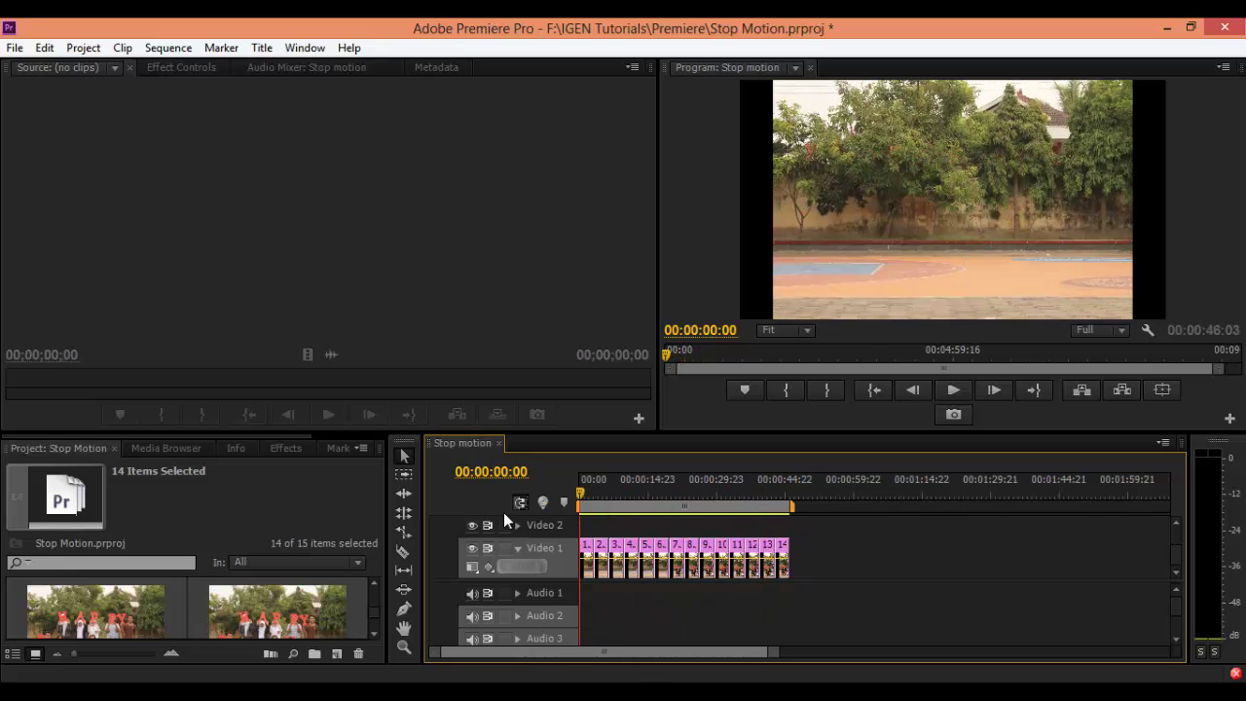
pyautogui.click(439, 304)
pyautogui.click(679, 215)
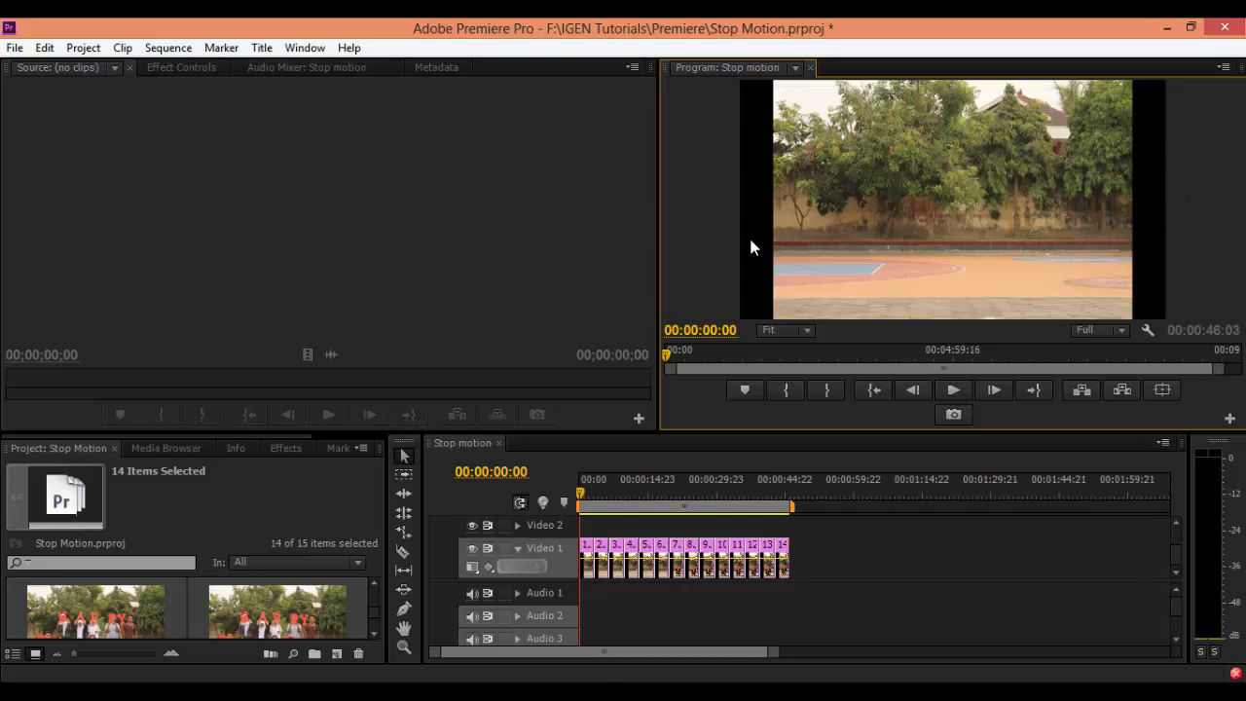
pyautogui.click(587, 164)
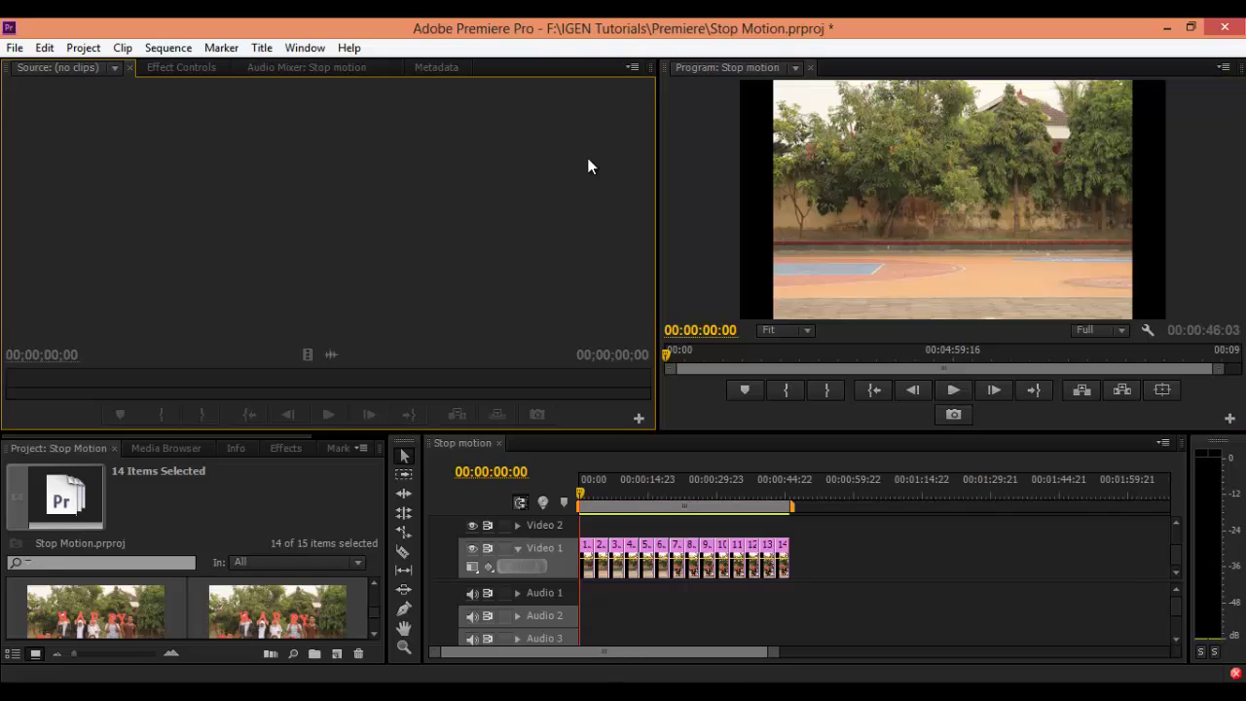
pyautogui.click(709, 152)
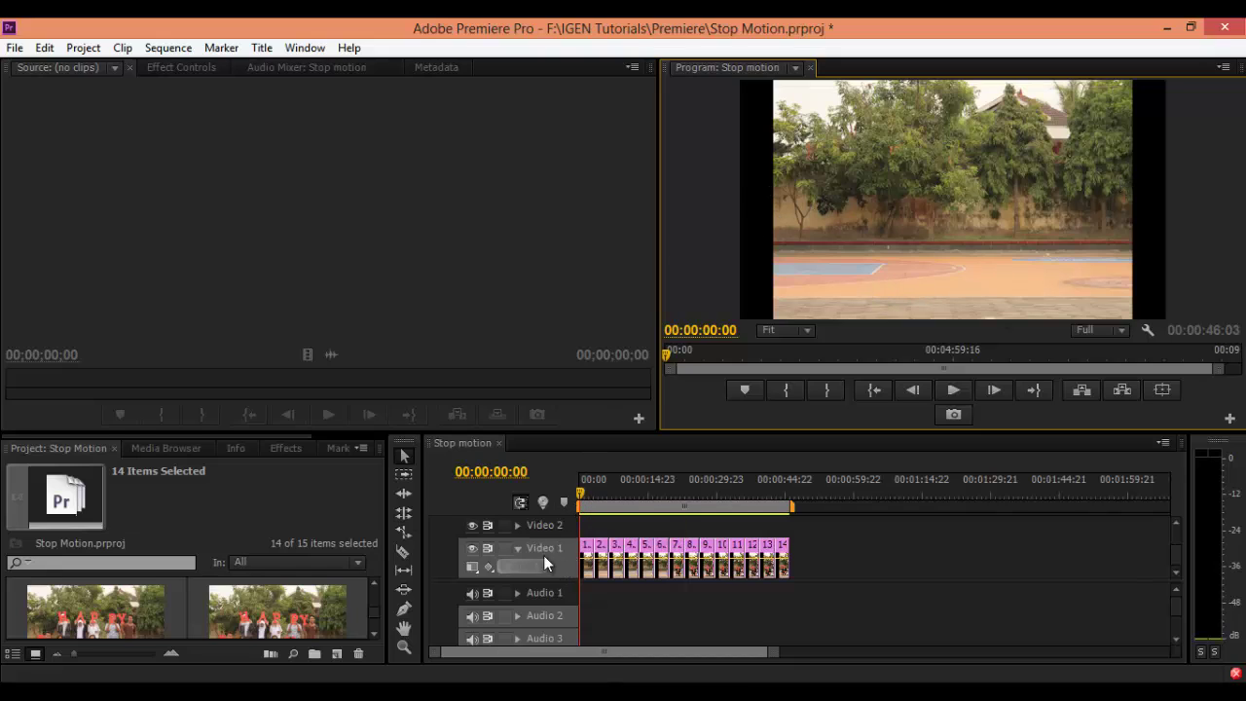
# Give the timeline more room, play the opening of the sequence to check its pace, and return the playhead to the start.
pyautogui.moveTo(495, 431); pyautogui.dragTo(503, 319)
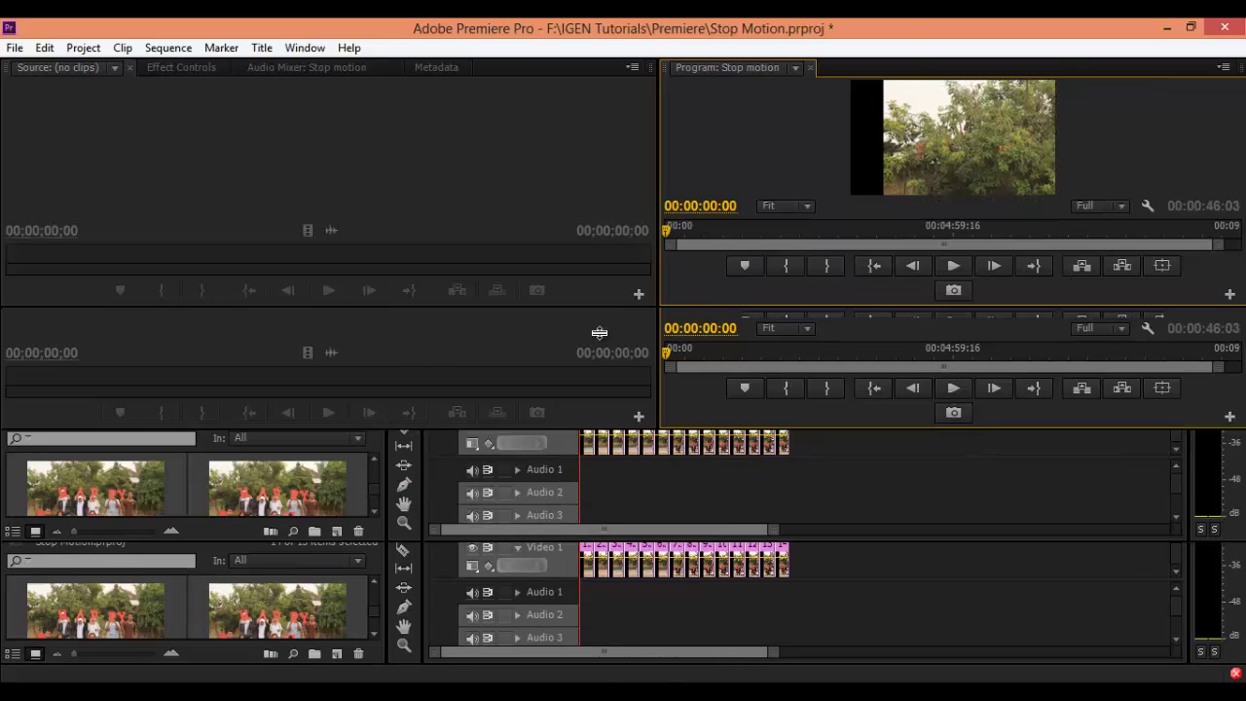
pyautogui.click(963, 271)
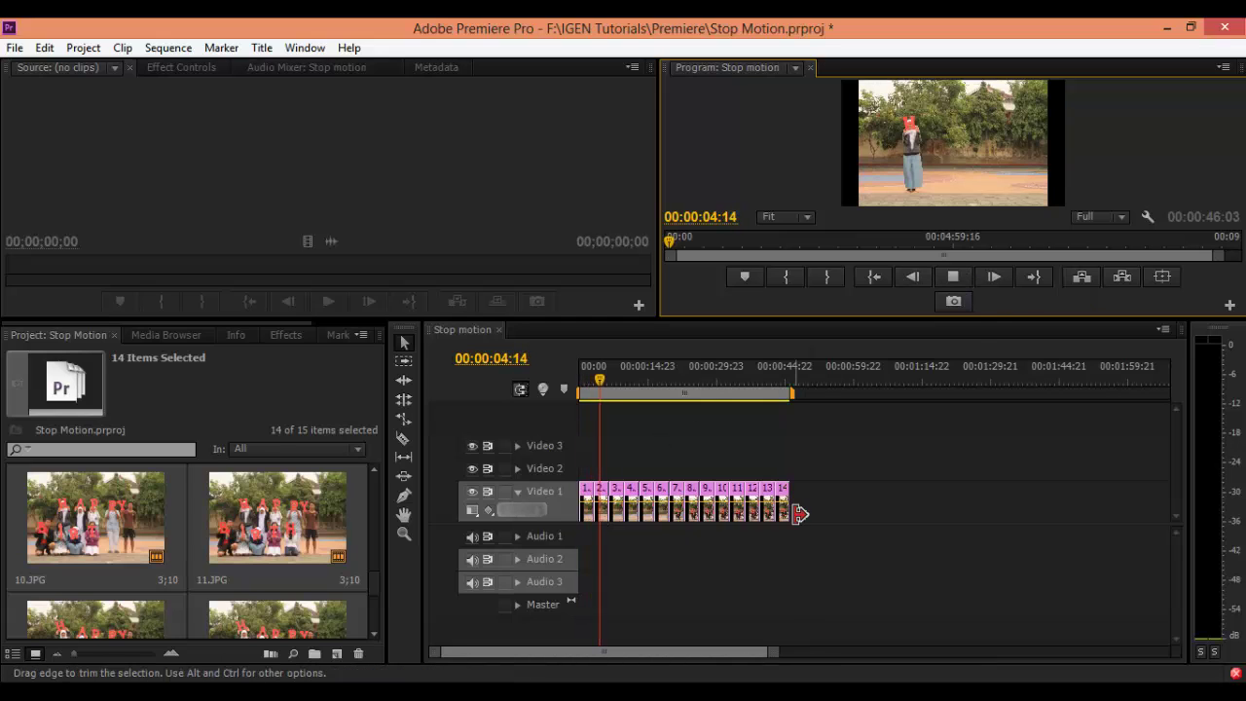
pyautogui.click(960, 279)
pyautogui.moveTo(620, 376); pyautogui.dragTo(580, 376)
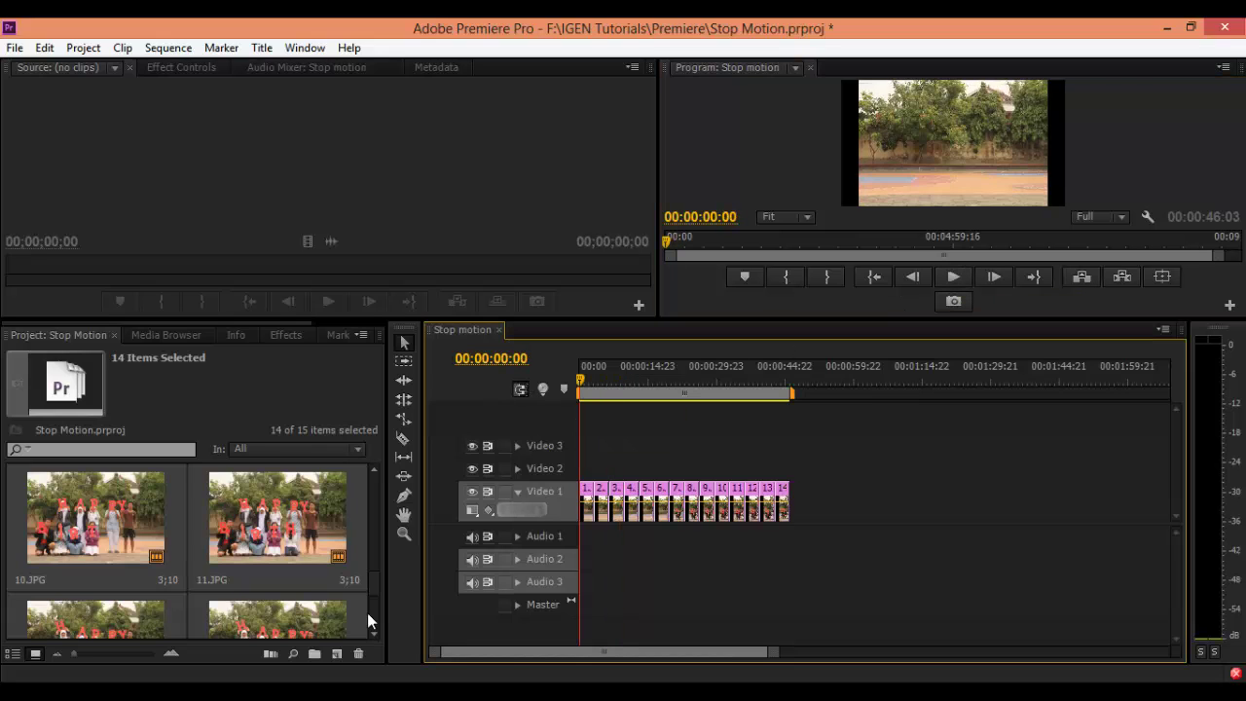
# Browse the project items and select the Stop motion sequence to examine its properties.
pyautogui.moveTo(376, 583); pyautogui.dragTo(371, 493)
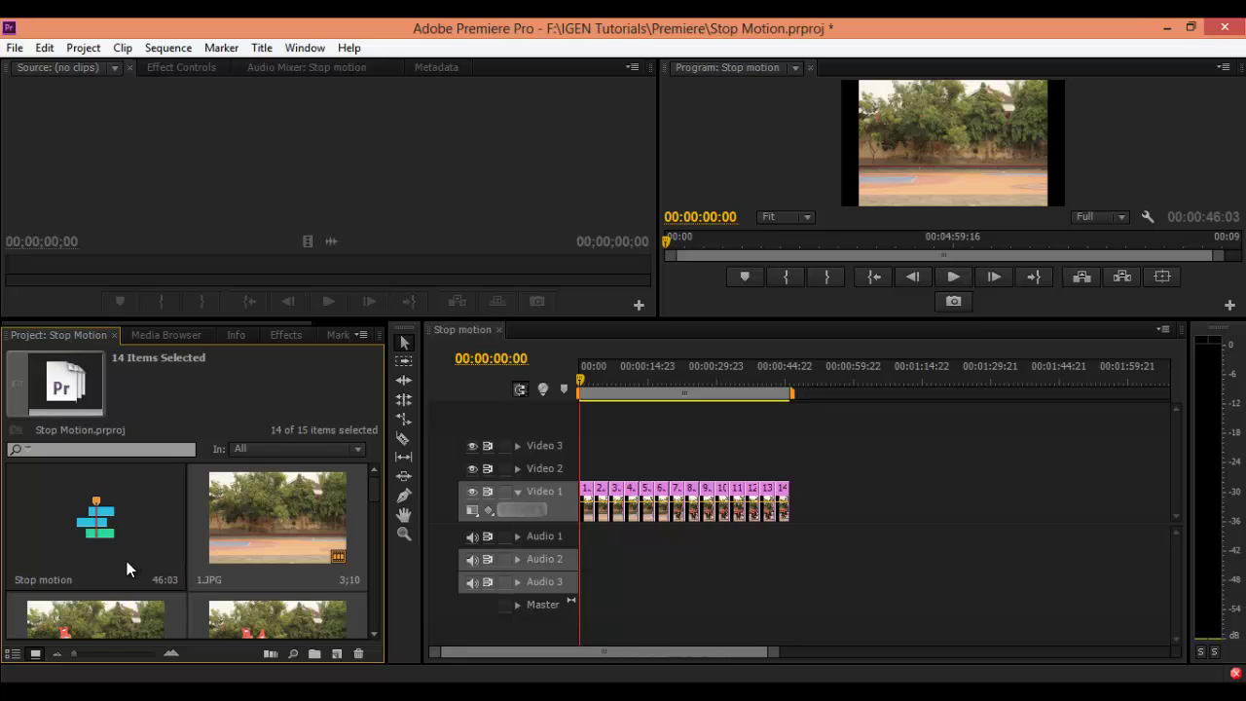
pyautogui.scroll(-1, 322, 573)
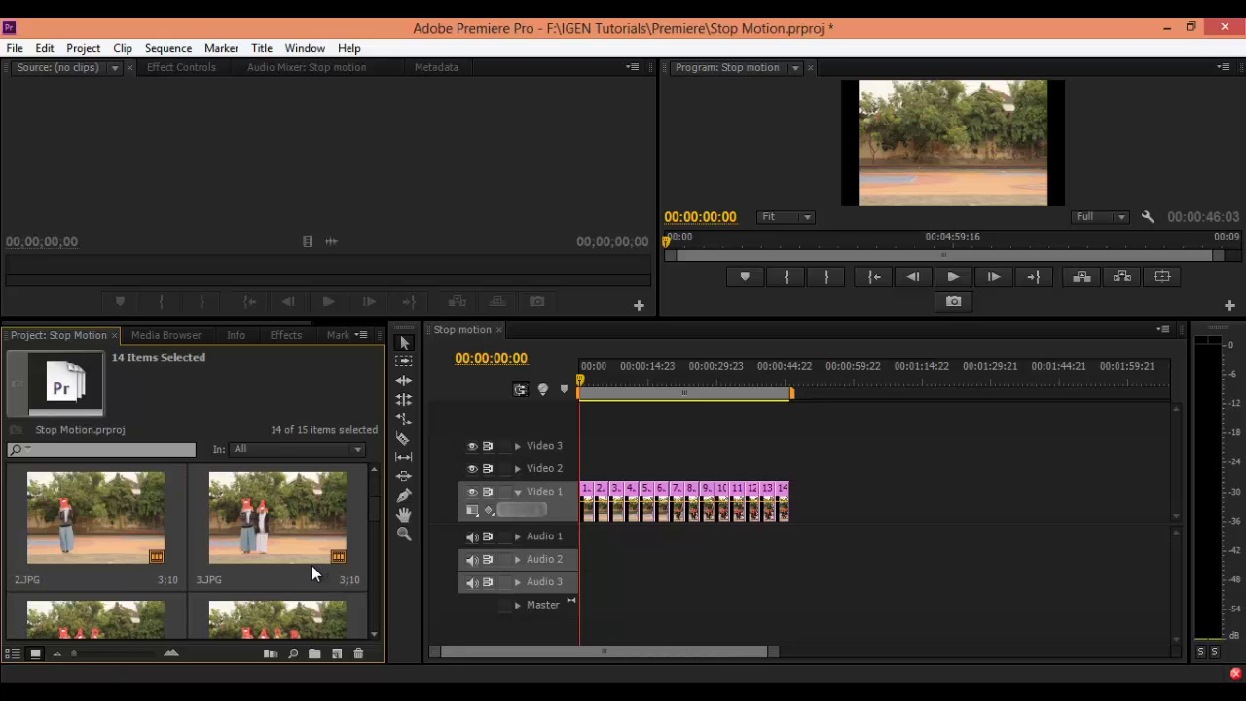
pyautogui.scroll(2, 254, 583)
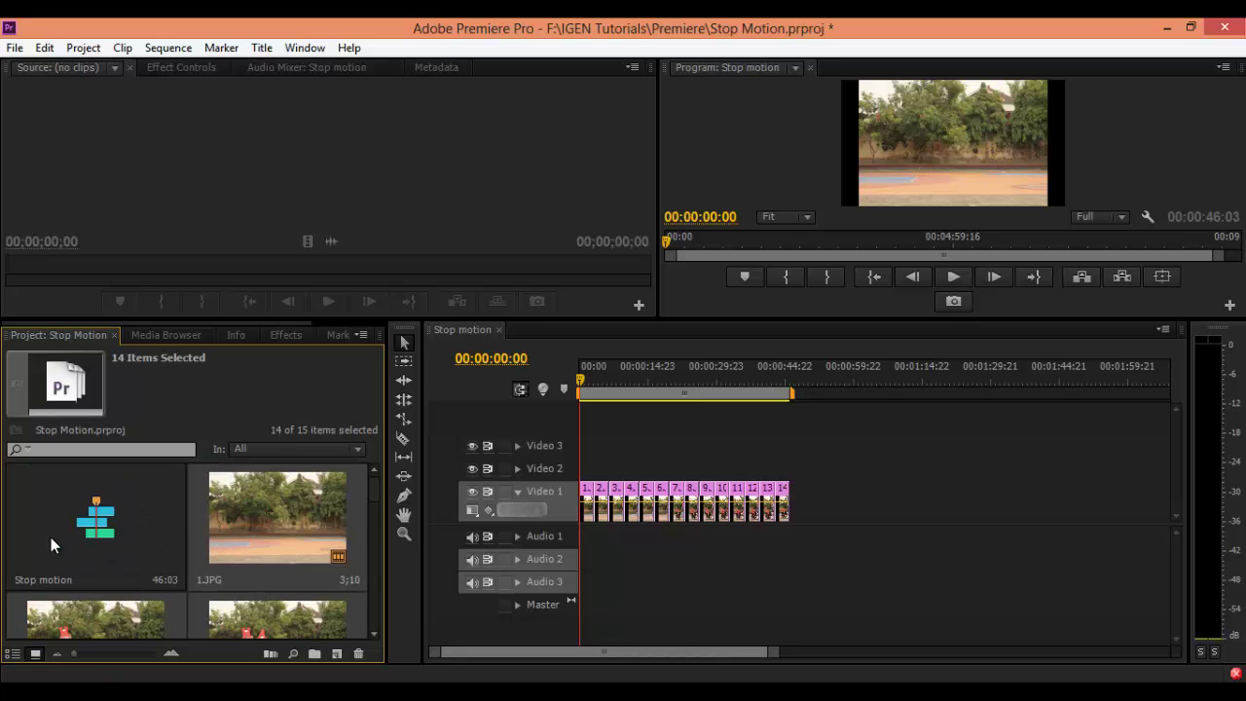
pyautogui.click(52, 535)
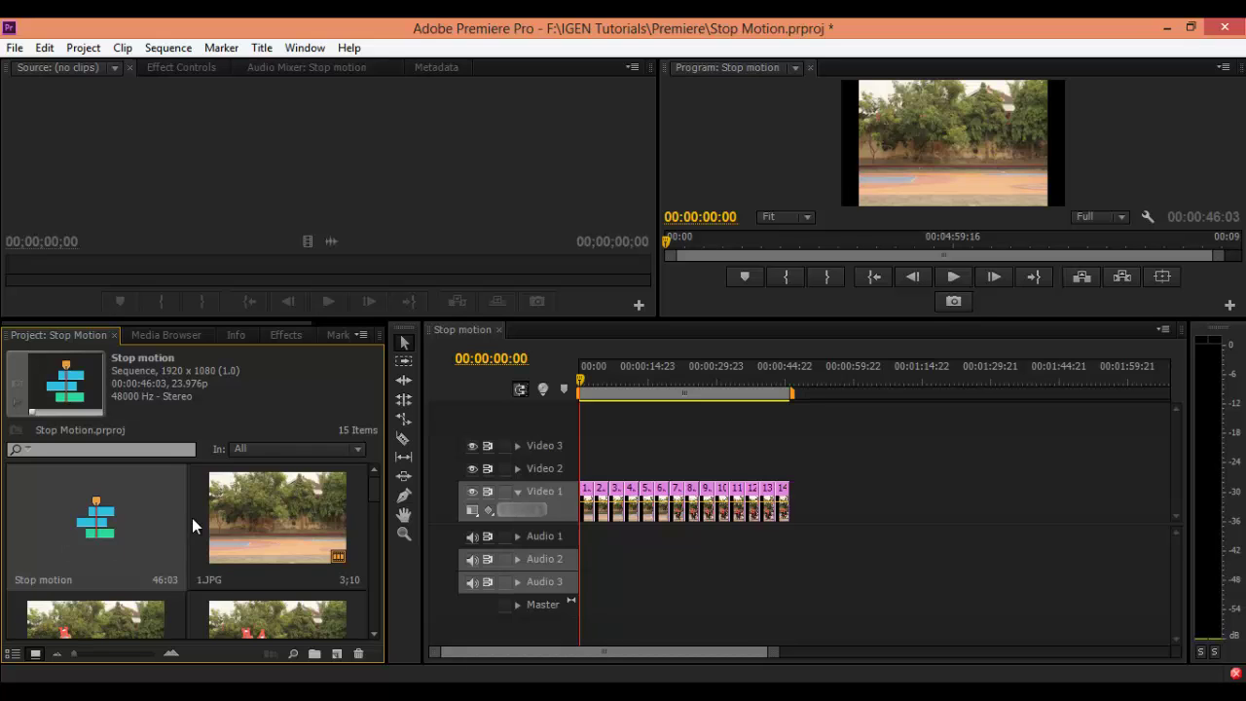
pyautogui.scroll(-1, 365, 494)
pyautogui.moveTo(379, 487); pyautogui.dragTo(375, 620)
# Start a new sequence in the project and select the Digital SLR preset DSLR 1080p24.
pyautogui.click(337, 653)
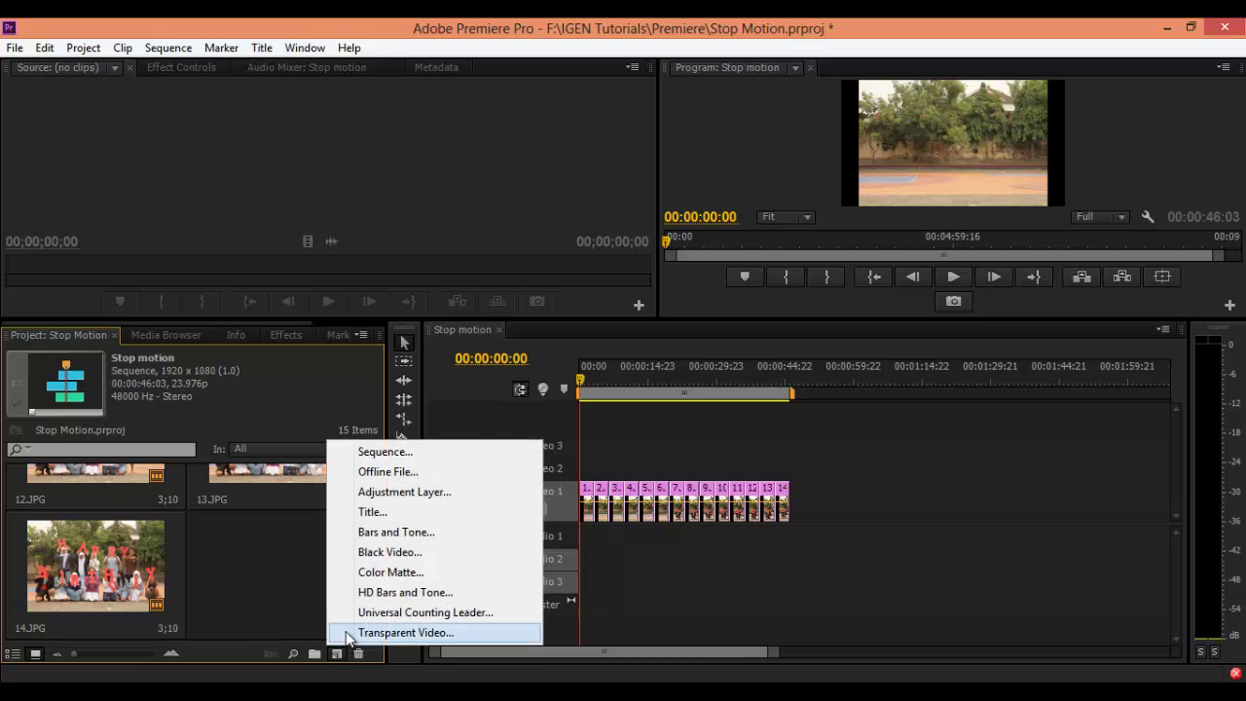
pyautogui.click(276, 608)
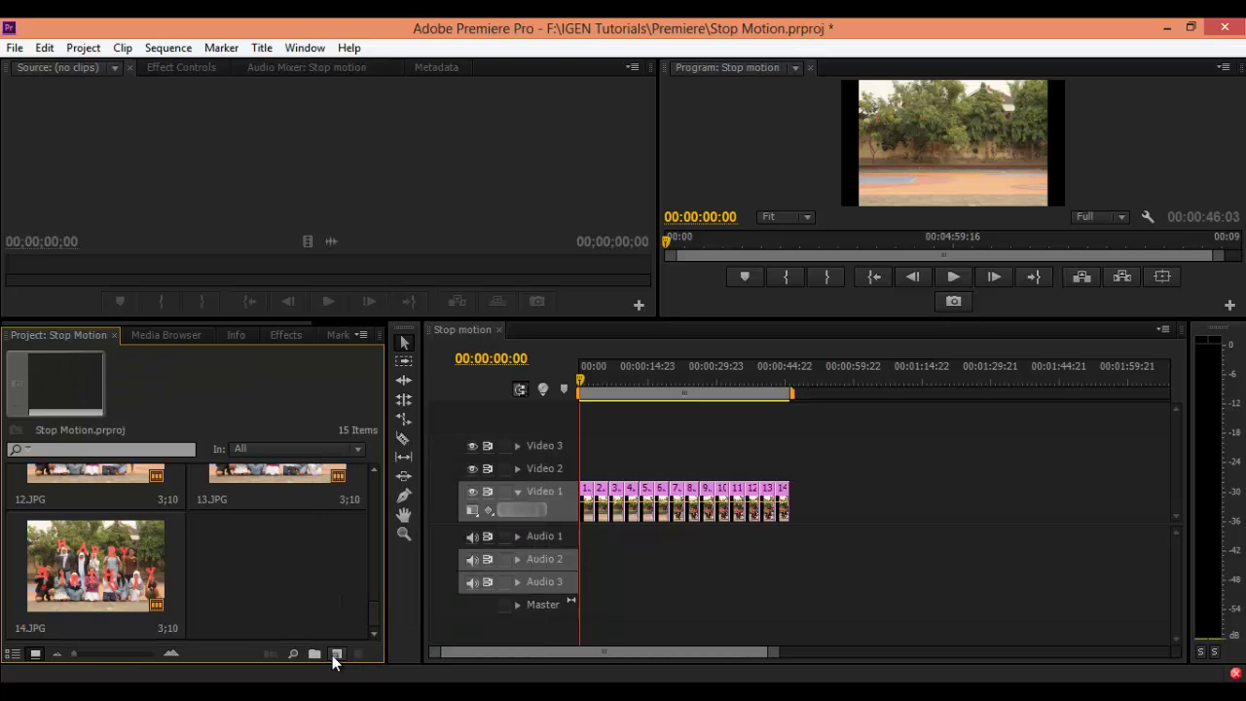
pyautogui.click(335, 654)
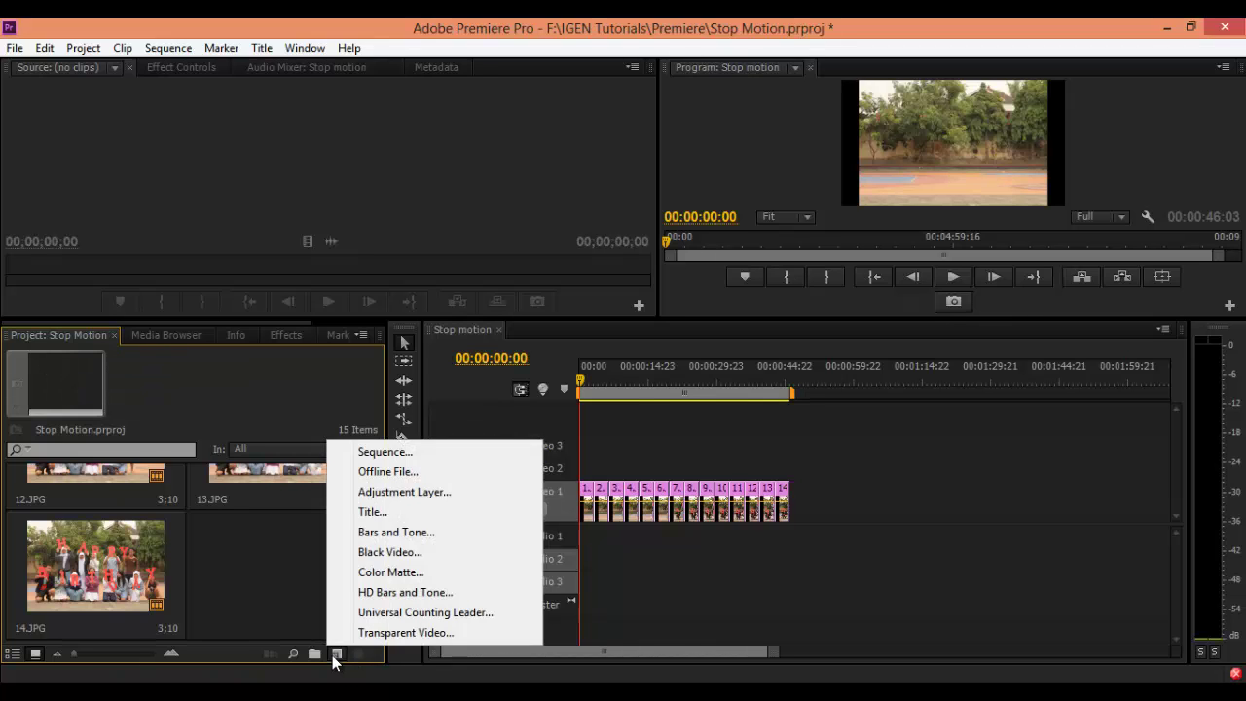
pyautogui.click(371, 455)
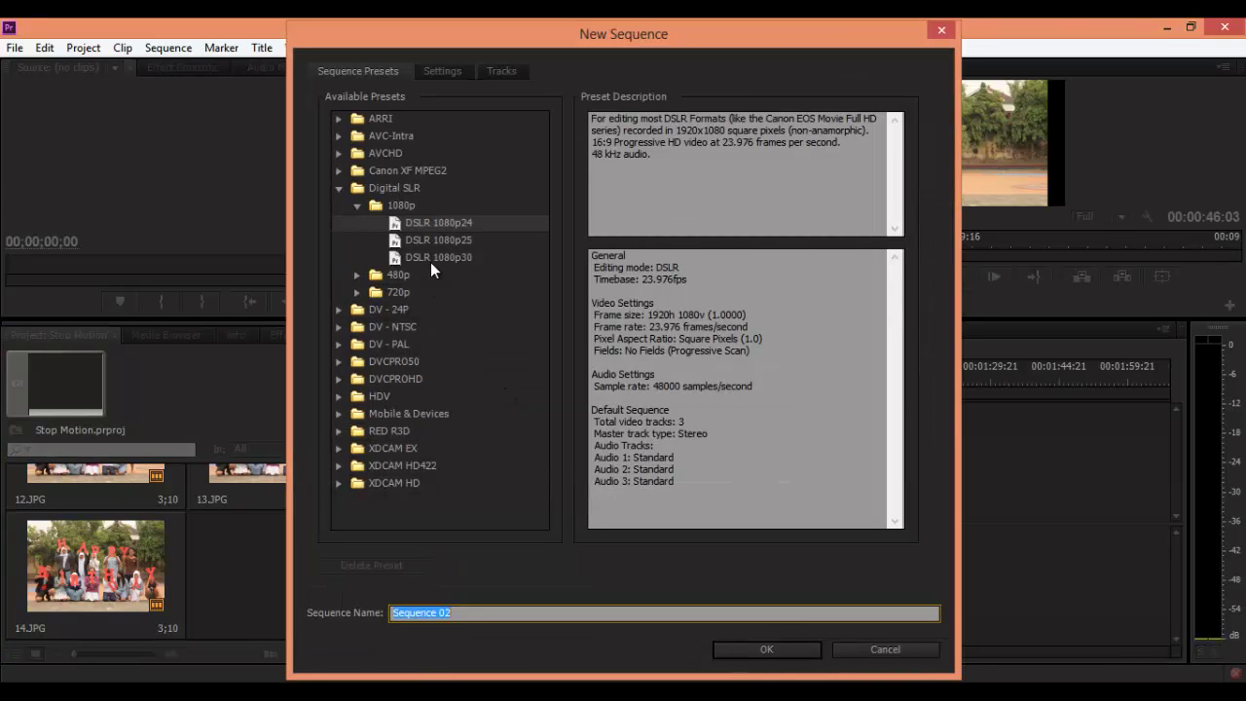
pyautogui.click(413, 222)
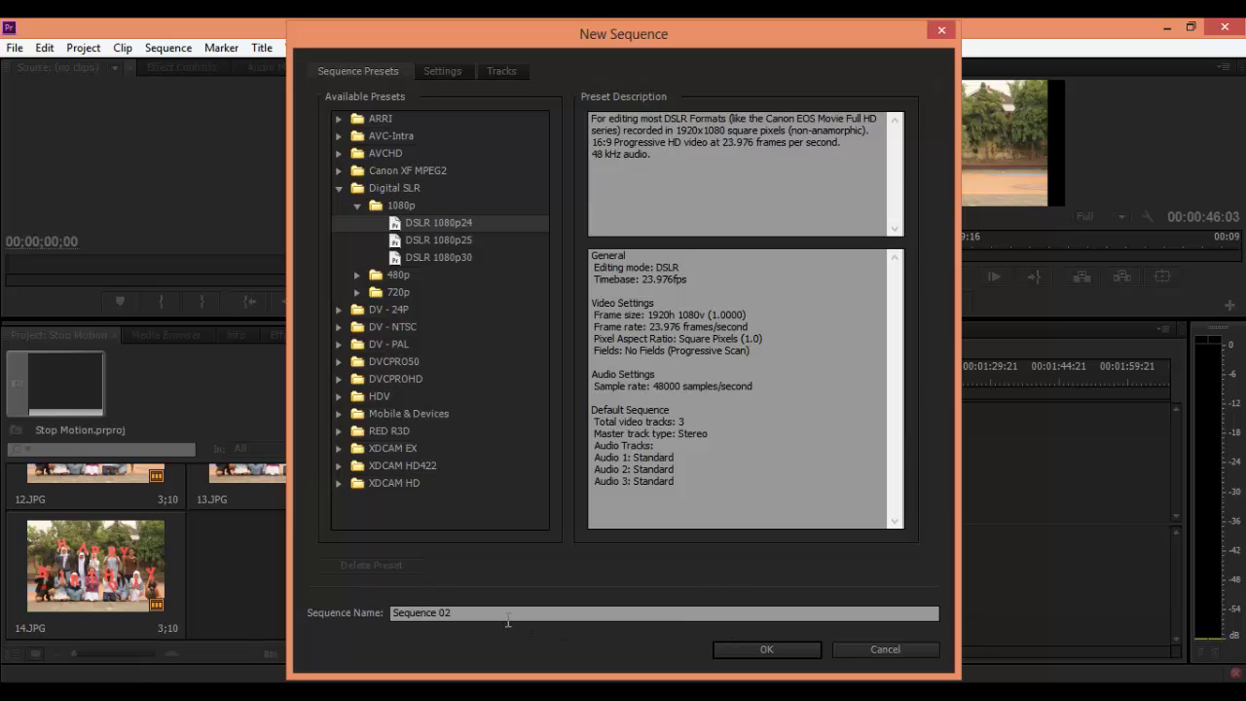
# Name the new sequence Stop Motion Nest and create it.
pyautogui.moveTo(502, 611); pyautogui.dragTo(335, 606)
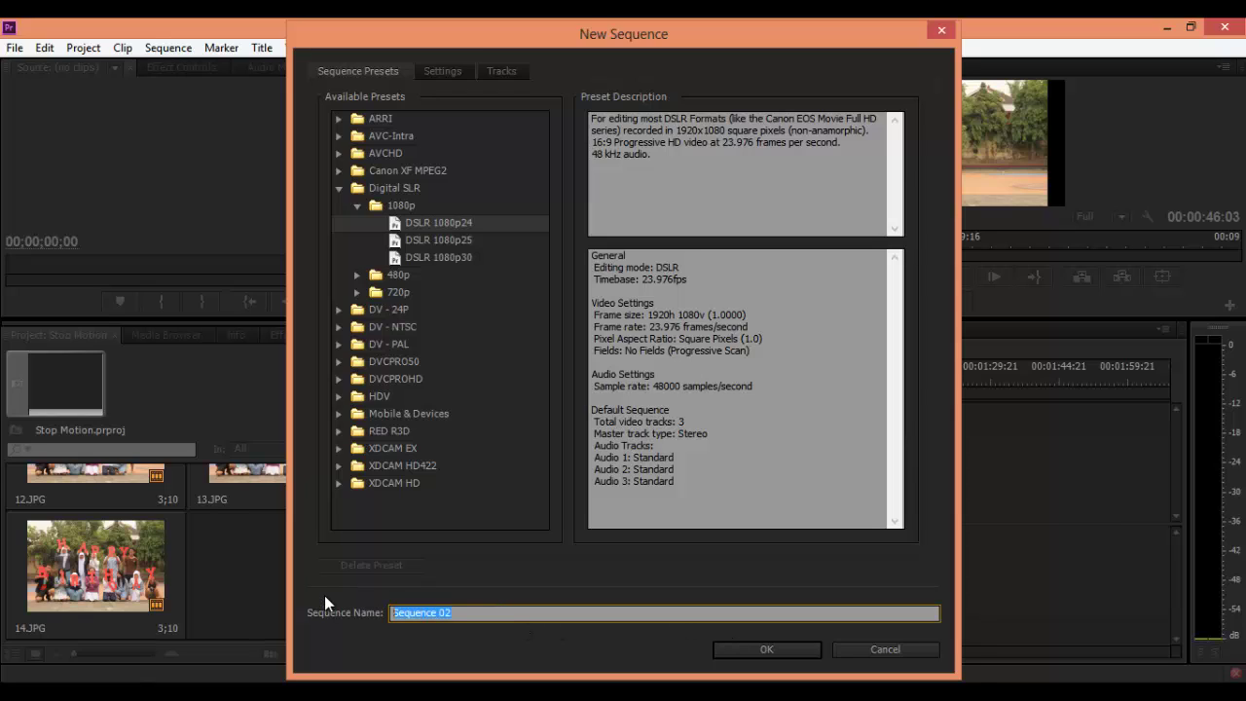
pyautogui.write('Stop')
pyautogui.press('BackSpace')
pyautogui.press('BackSpace')
pyautogui.press('BackSpace')
pyautogui.press('BackSpace')
pyautogui.write('Stop Motion Nest')
pyautogui.click(774, 647)
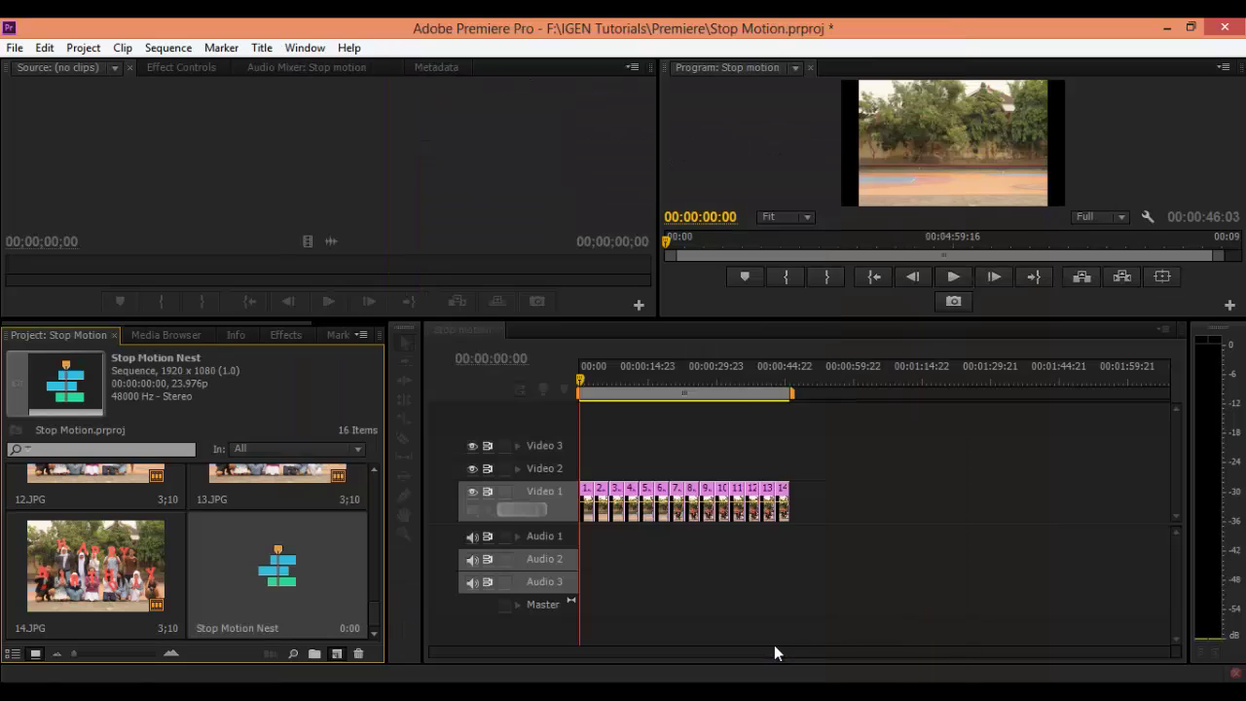
pyautogui.hotkey('ctrl', 's')
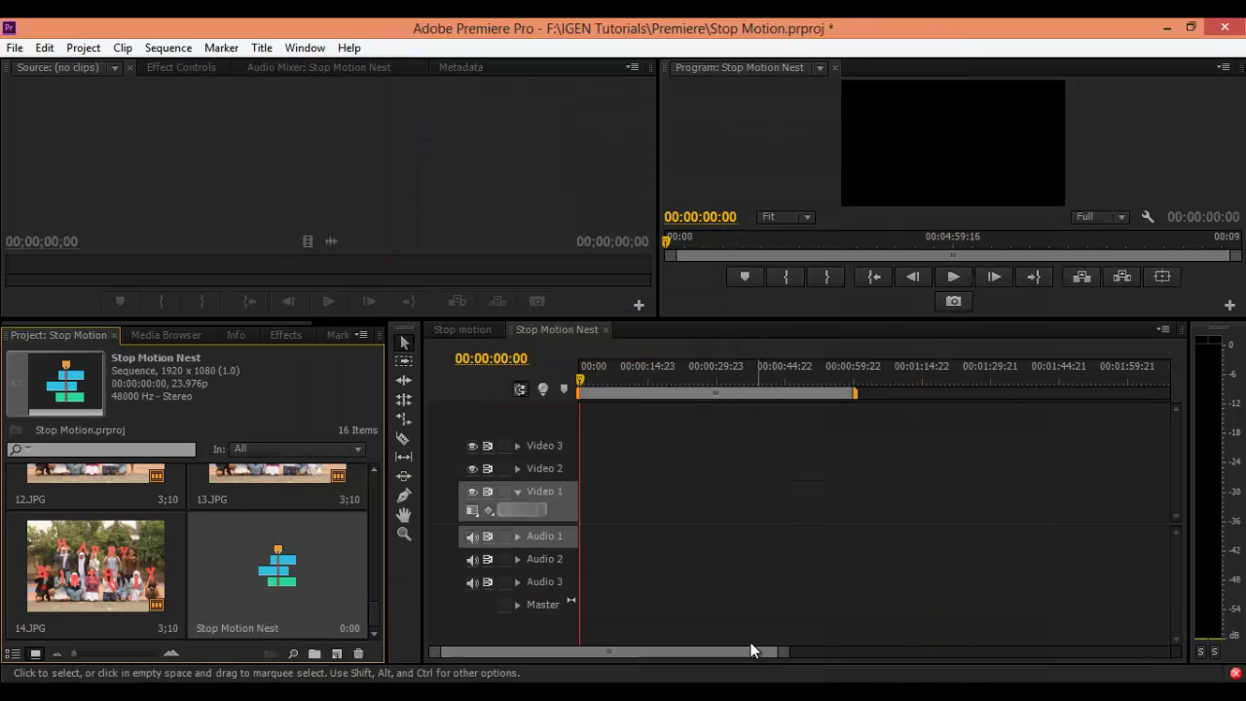
# Browse the project items to compare the Stop motion sequence with the Stop Motion Nest sequence.
pyautogui.scroll(5, 277, 532)
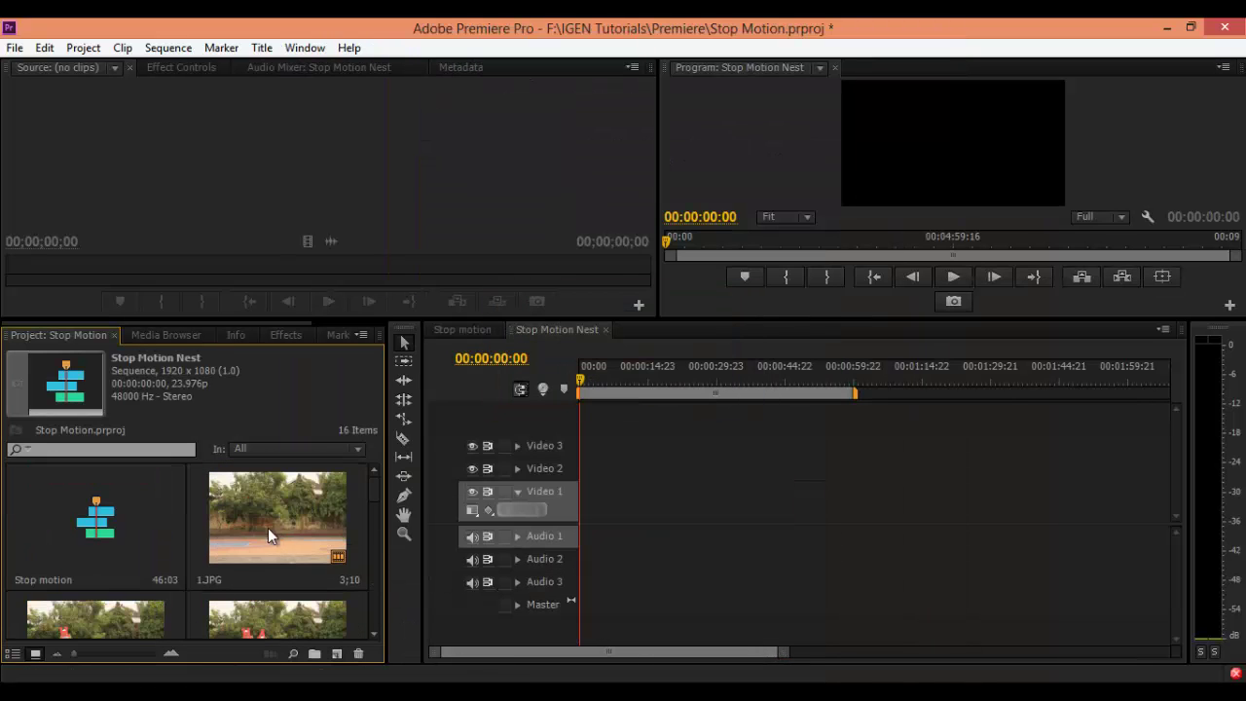
pyautogui.click(119, 523)
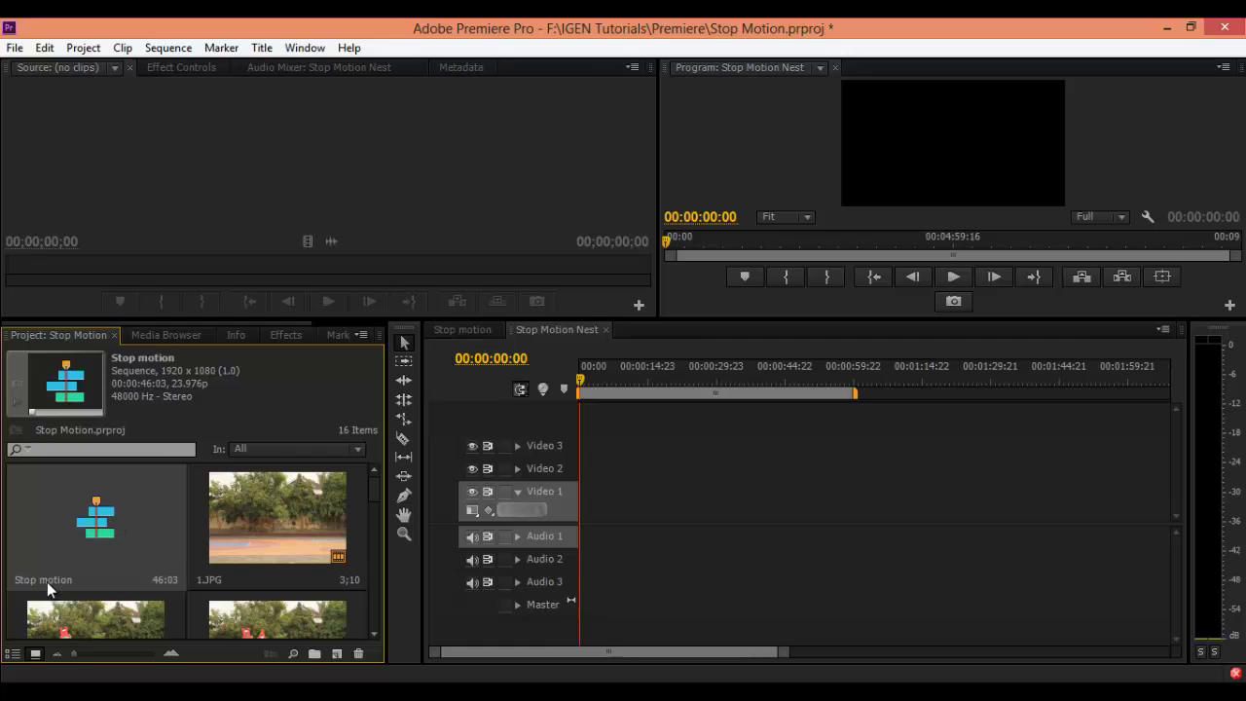
pyautogui.scroll(-5, 142, 511)
pyautogui.click(283, 586)
pyautogui.scroll(2, 263, 591)
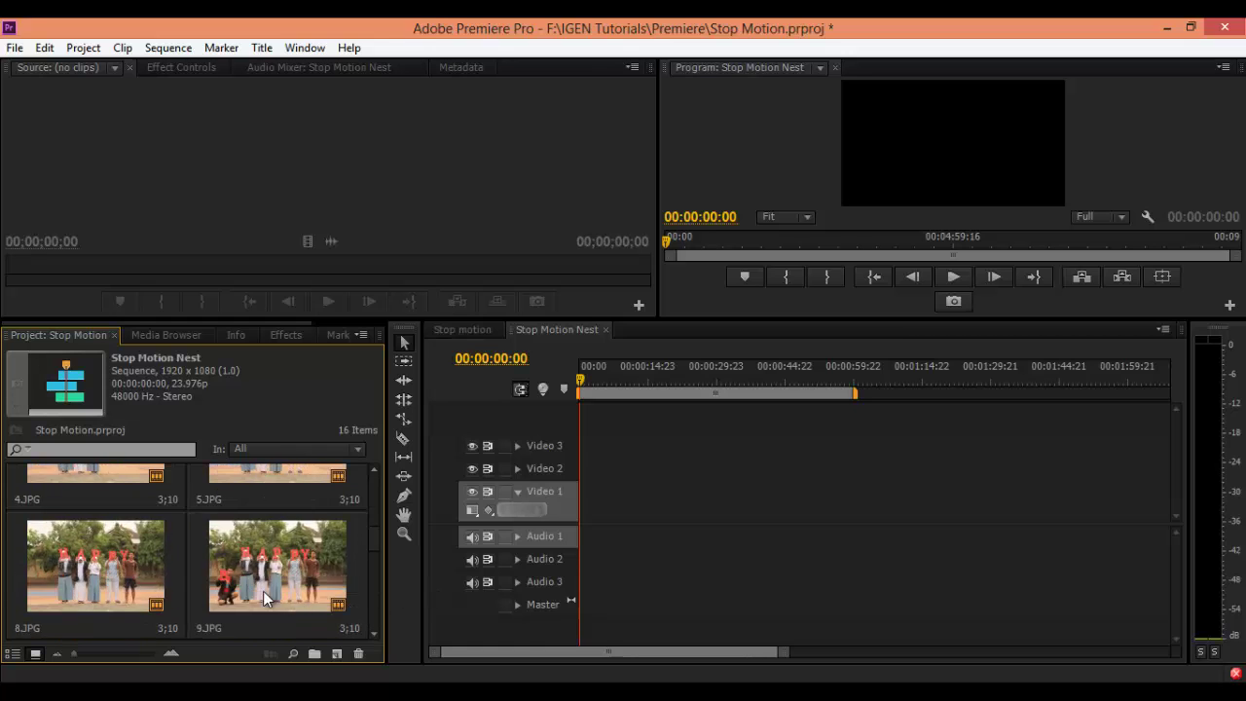
pyautogui.scroll(3, 263, 591)
pyautogui.scroll(-5, 264, 518)
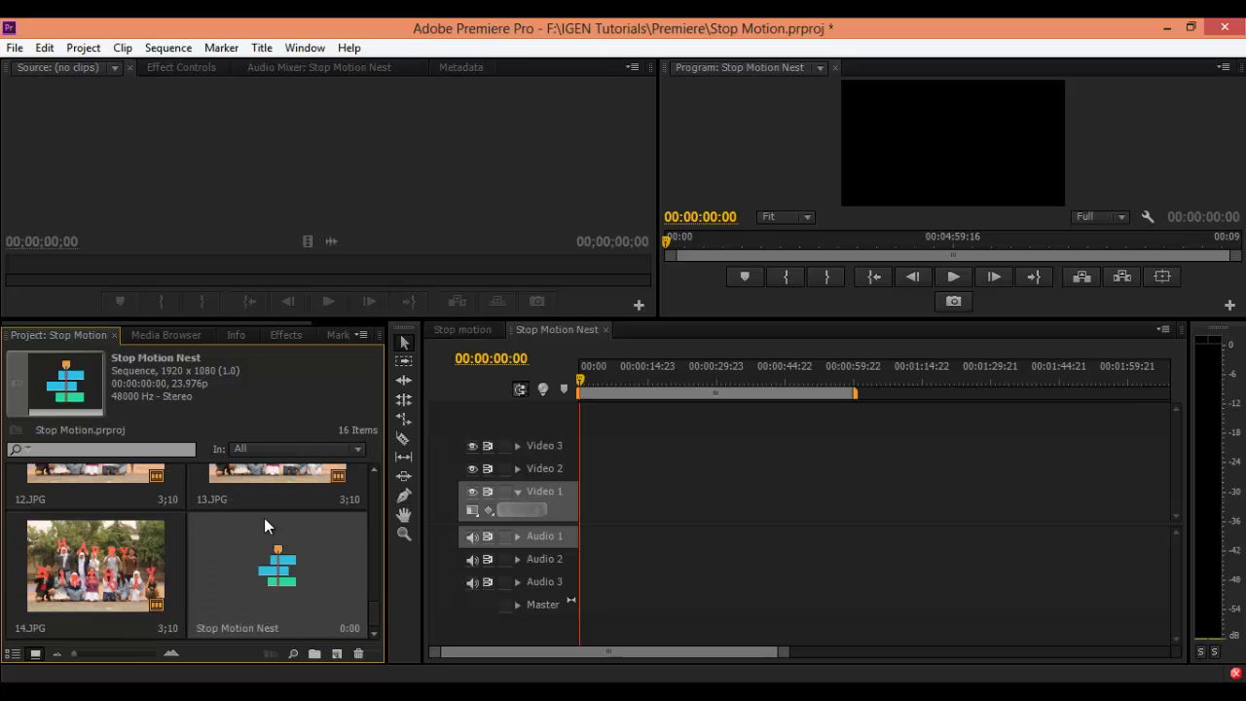
pyautogui.scroll(1, 282, 584)
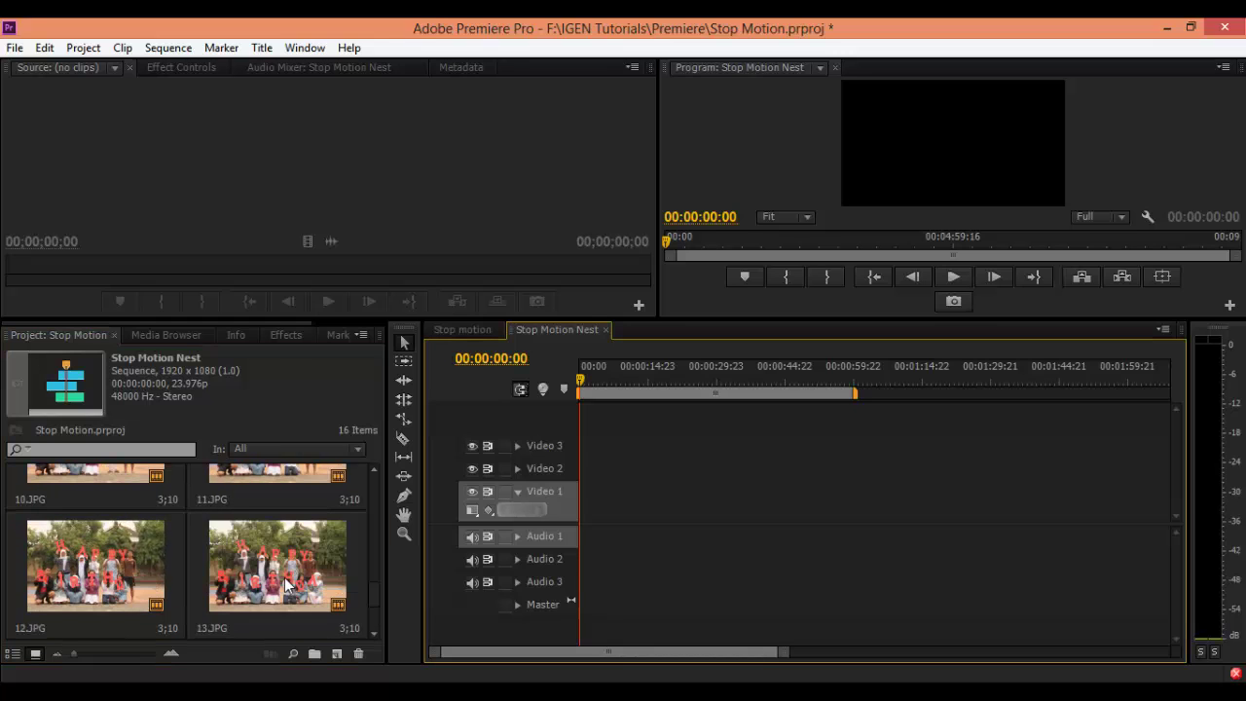
pyautogui.scroll(-1, 284, 582)
pyautogui.scroll(4, 365, 575)
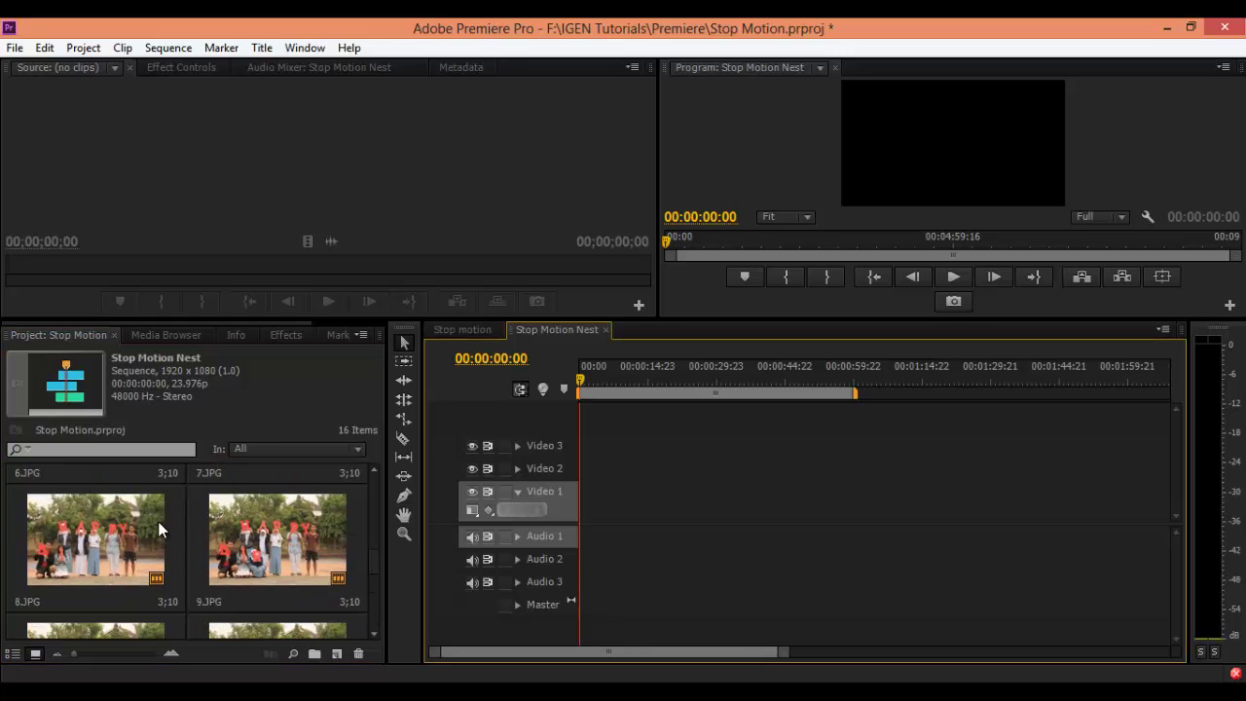
# Place the Stop motion sequence as a nested clip at the start of Video 1 and Audio 1 in Stop Motion Nest.
pyautogui.scroll(3, 158, 521)
pyautogui.click(95, 519)
pyautogui.moveTo(95, 519); pyautogui.dragTo(577, 536)
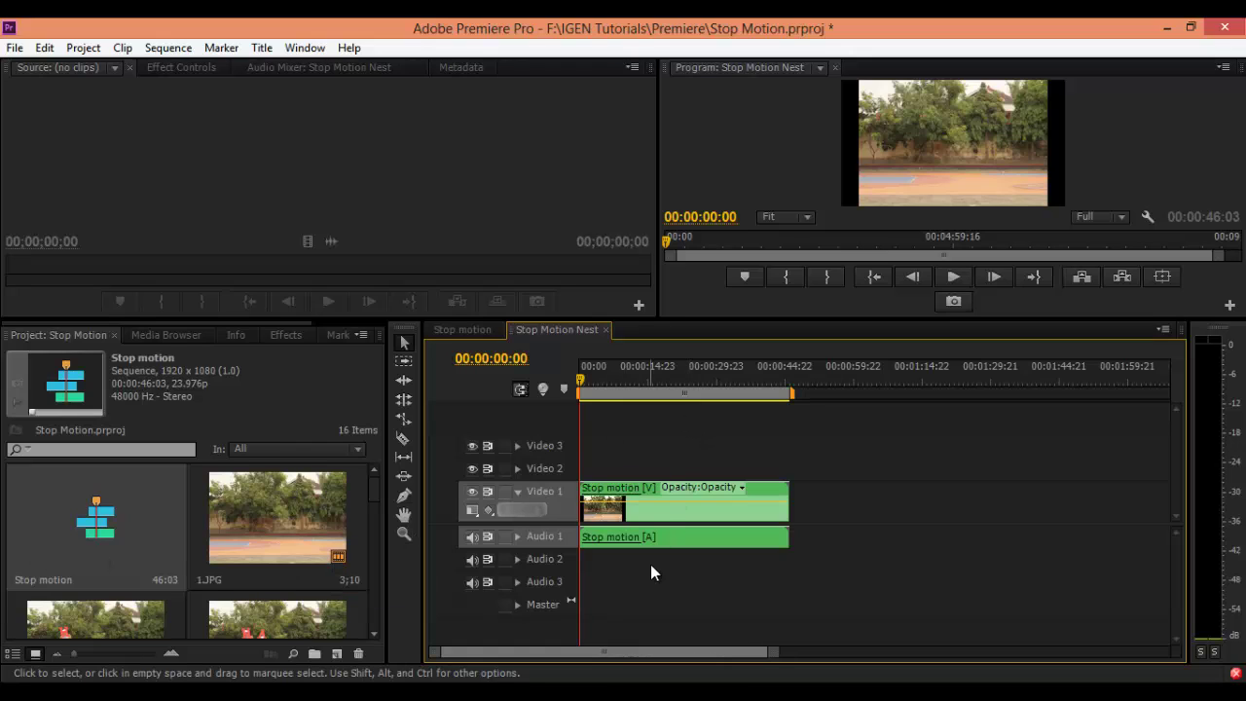
pyautogui.click(730, 500)
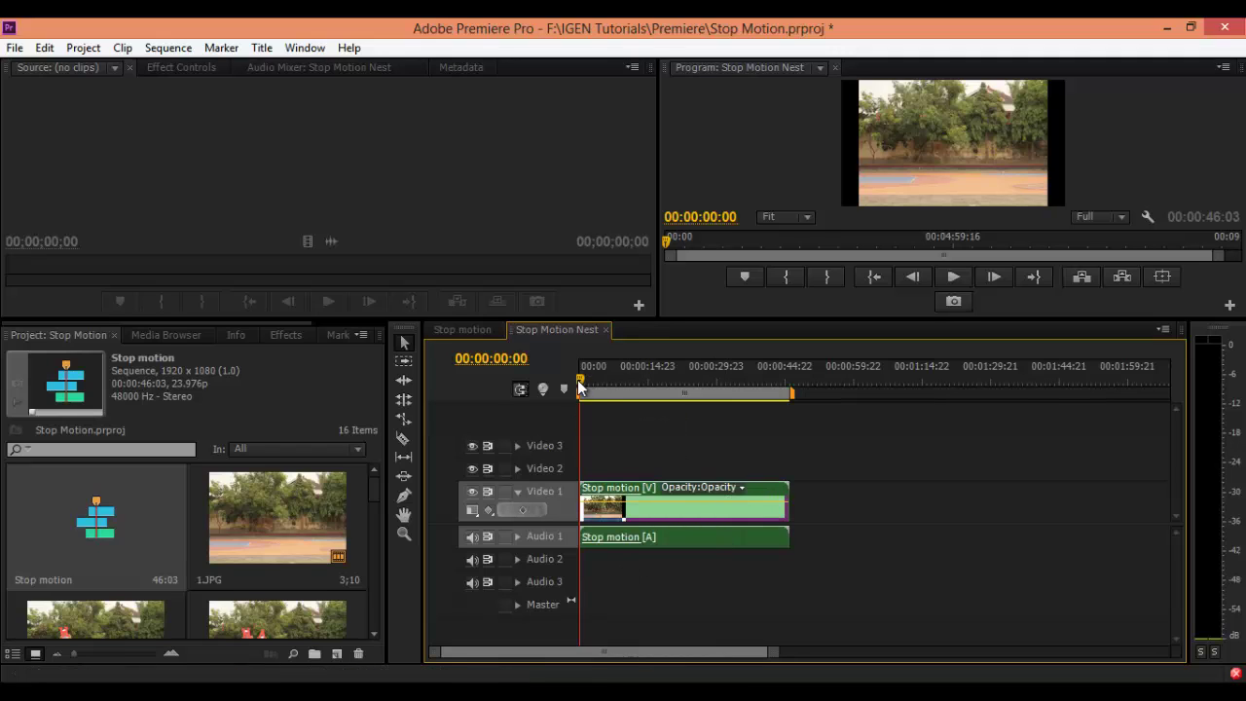
pyautogui.moveTo(581, 386); pyautogui.dragTo(557, 396)
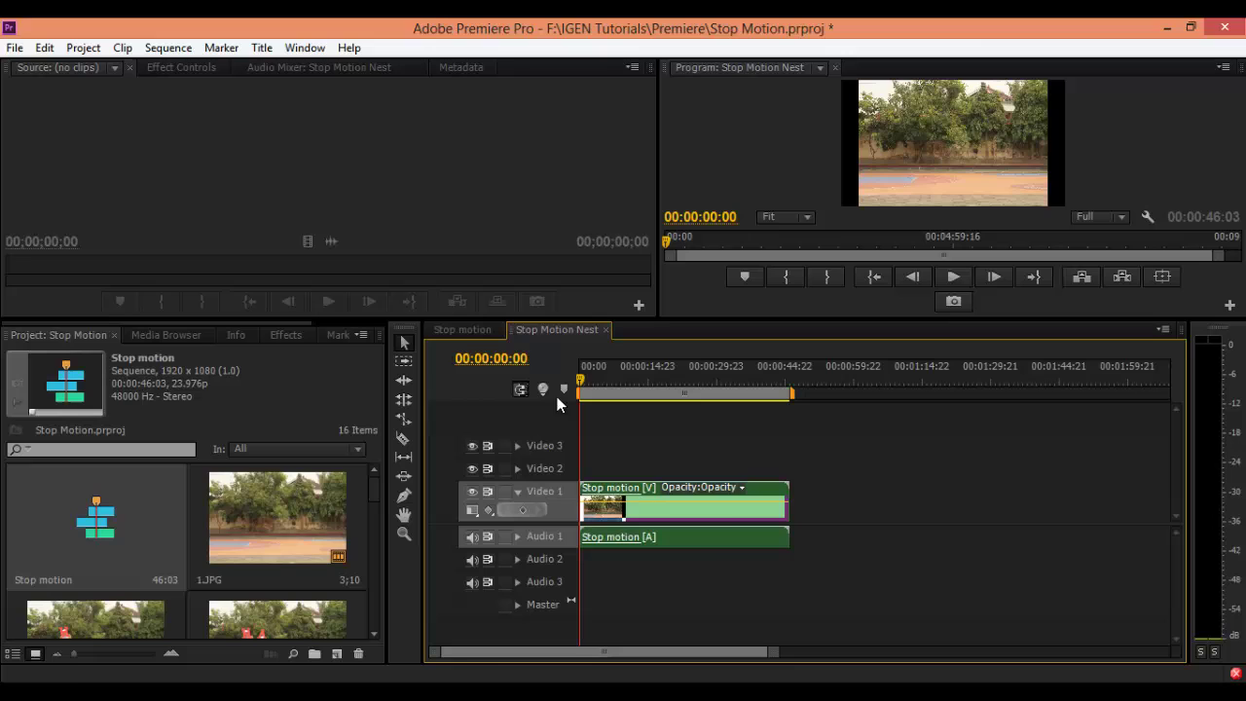
pyautogui.rightClick(717, 515)
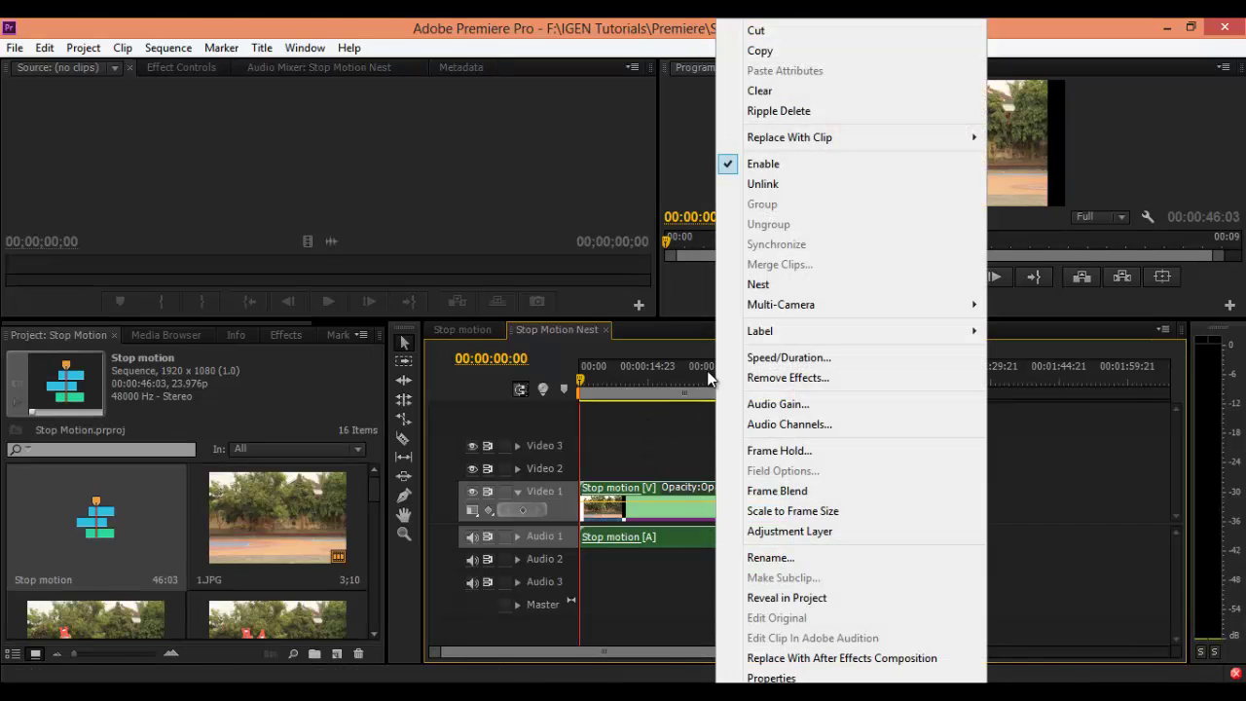
pyautogui.click(682, 487)
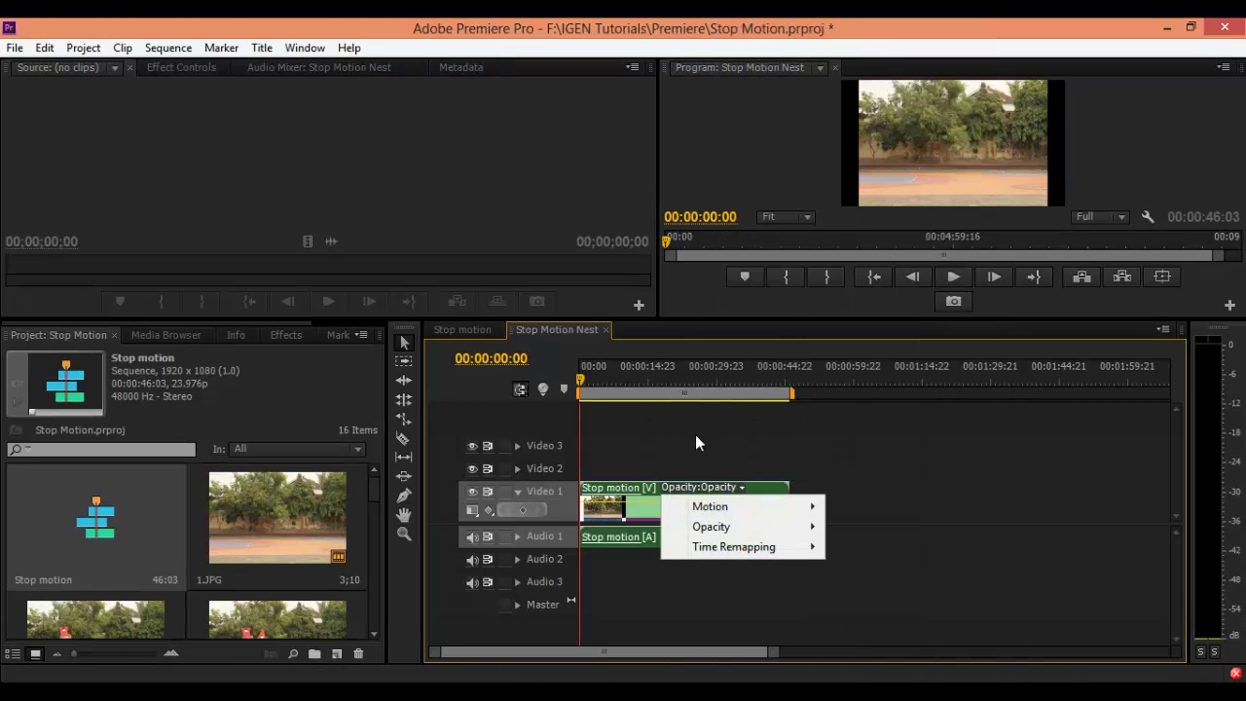
pyautogui.press('Escape')
pyautogui.click(704, 530)
pyautogui.click(695, 513)
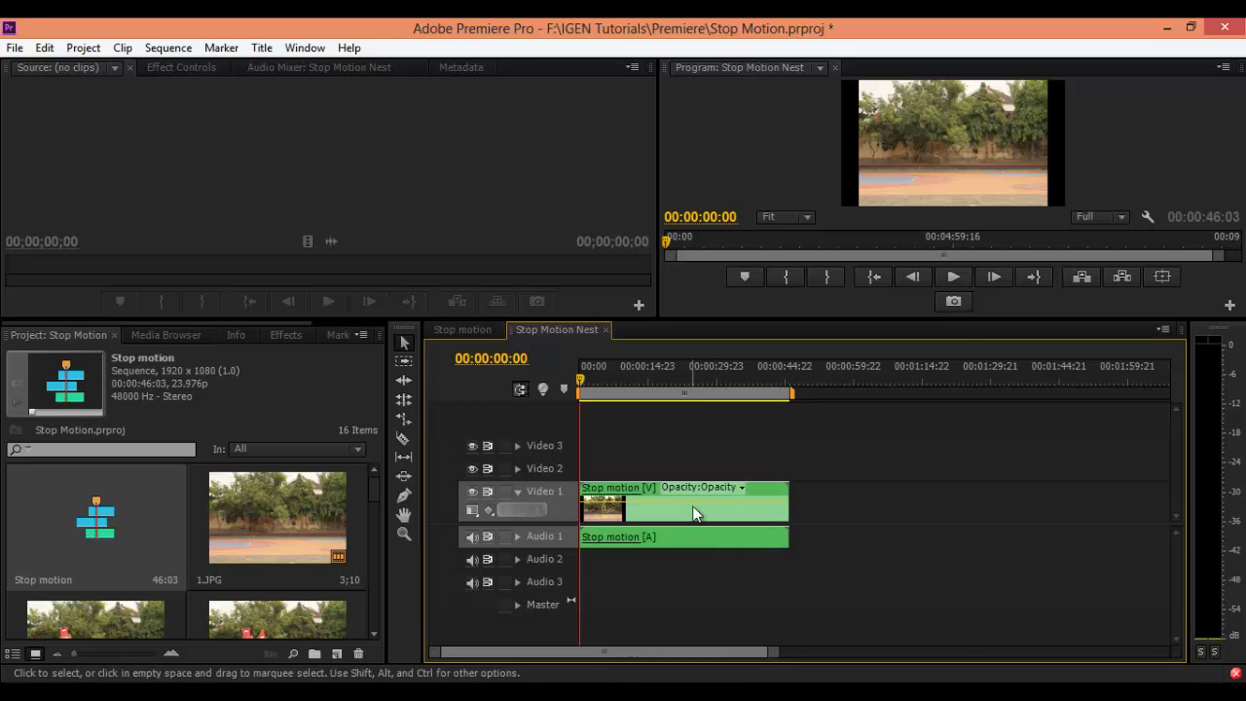
# Unlink the nested Stop motion clip and move its audio and video parts separately along the timeline.
pyautogui.rightClick(693, 515)
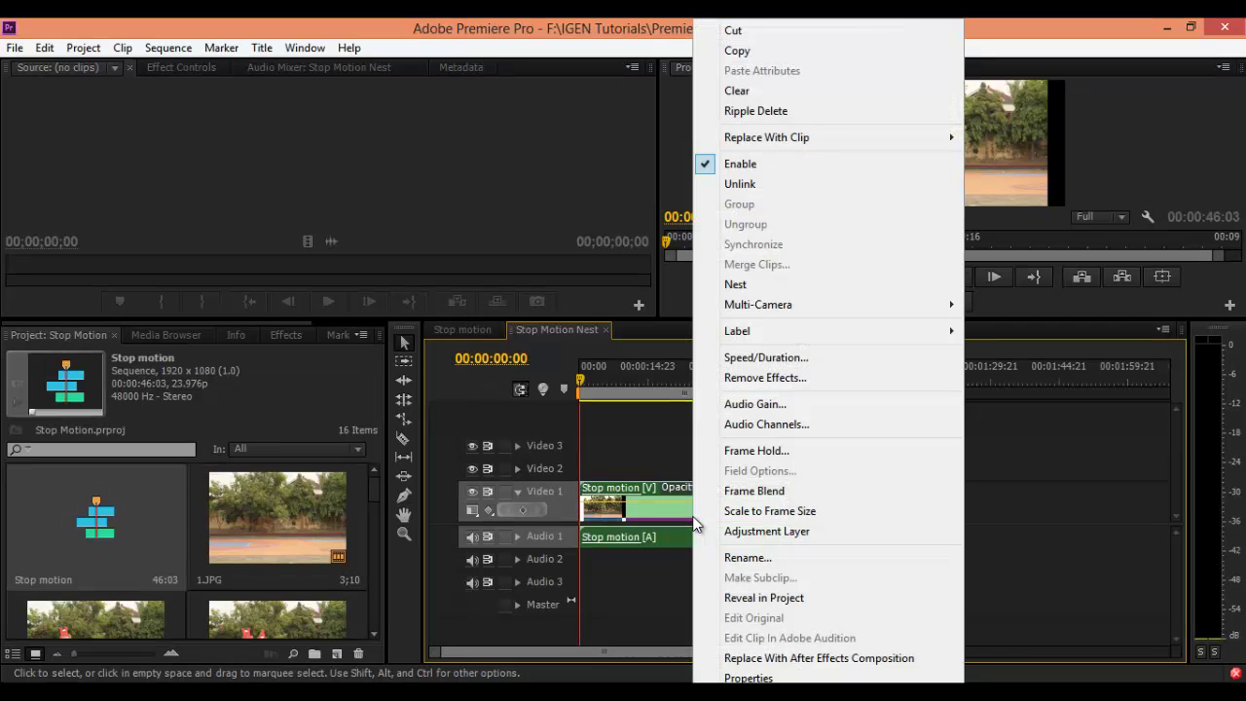
pyautogui.click(747, 183)
pyautogui.moveTo(706, 537); pyautogui.dragTo(853, 552)
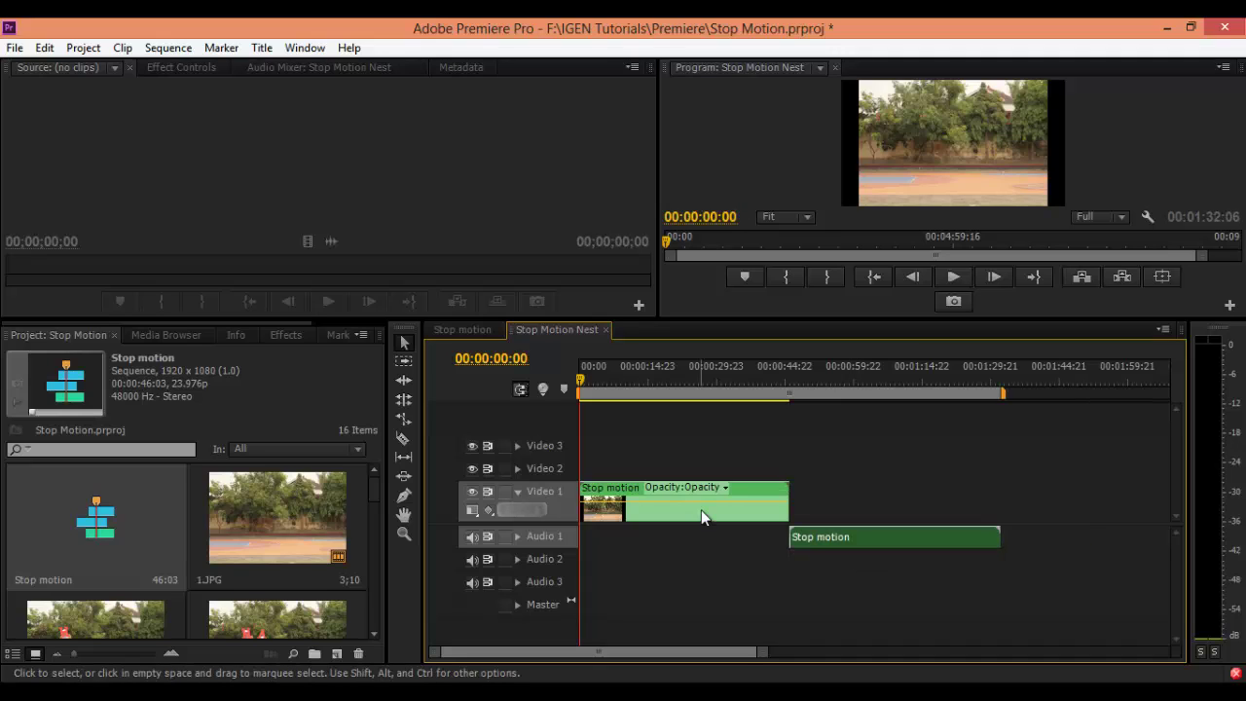
pyautogui.moveTo(701, 510); pyautogui.dragTo(935, 511)
# Undo the separate moves and the unlinking, and shift the linked clip along the timeline and back to the sequence start.
pyautogui.hotkey('ctrl', 'z')
pyautogui.hotkey('ctrl', 'z')
pyautogui.hotkey('ctrl', 'z')
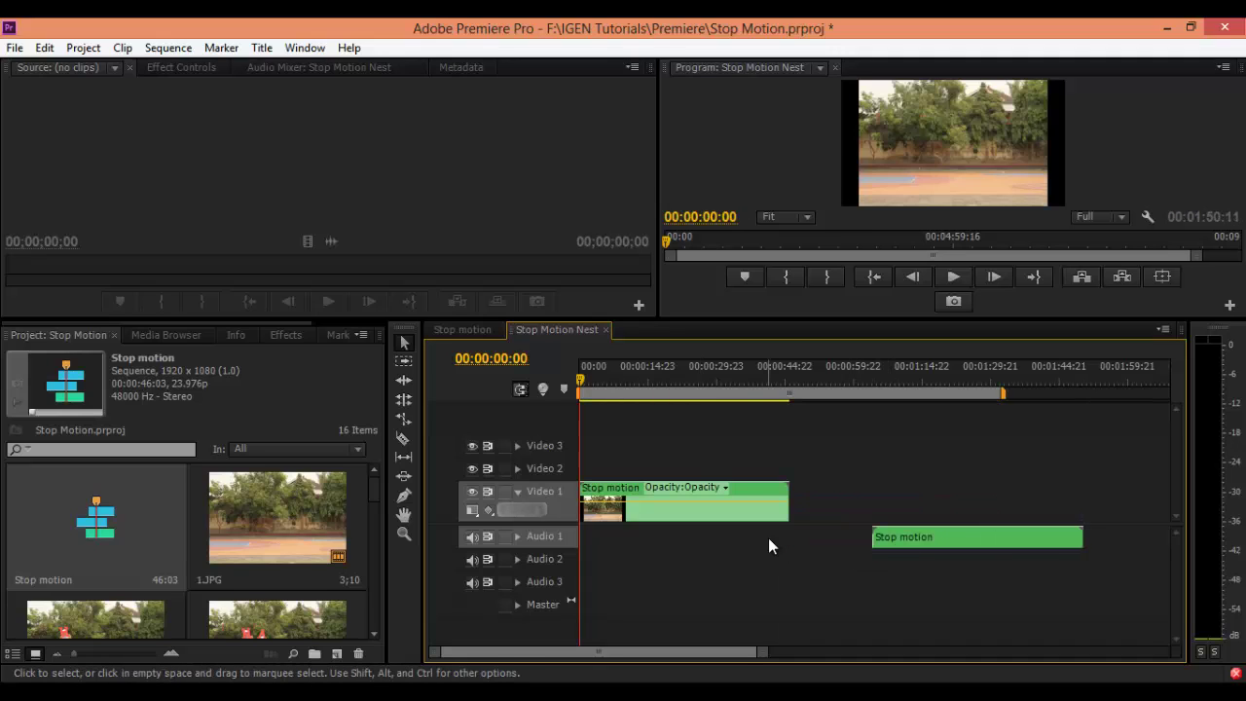
pyautogui.moveTo(710, 549); pyautogui.dragTo(762, 575)
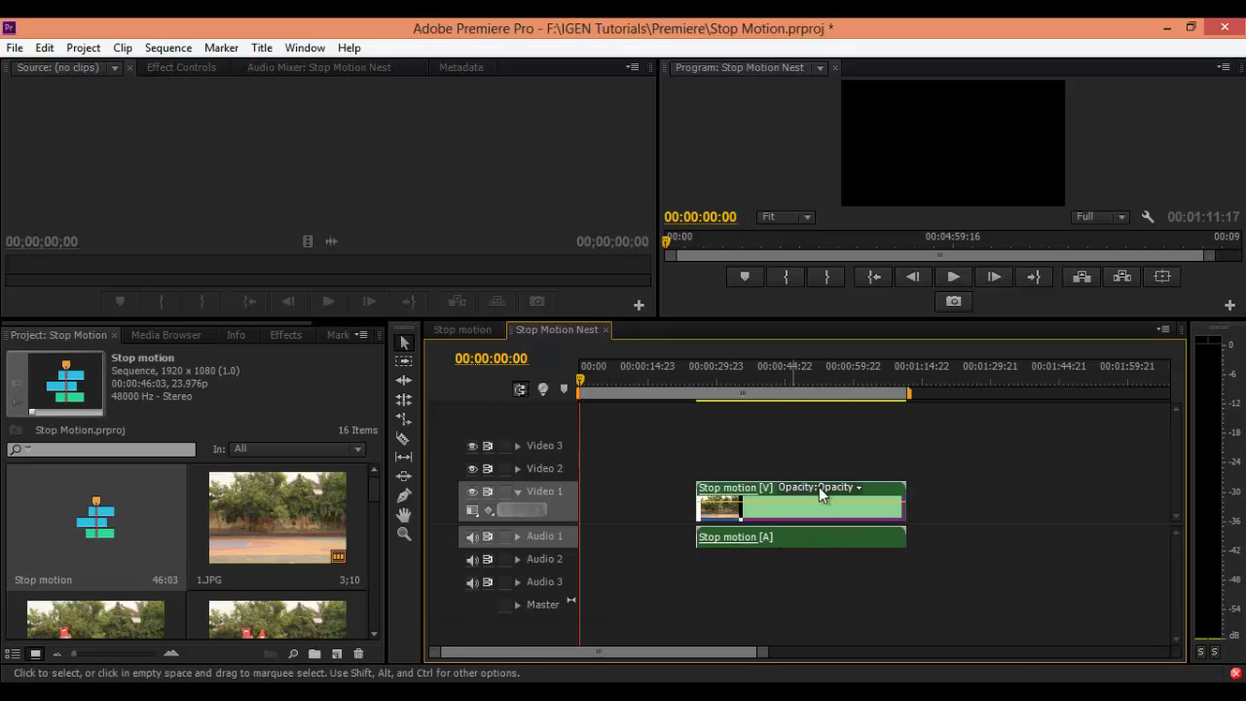
pyautogui.moveTo(885, 504); pyautogui.dragTo(706, 505)
# Unlink the nested Stop motion clip and delete its audio part from Audio 1.
pyautogui.rightClick(768, 537)
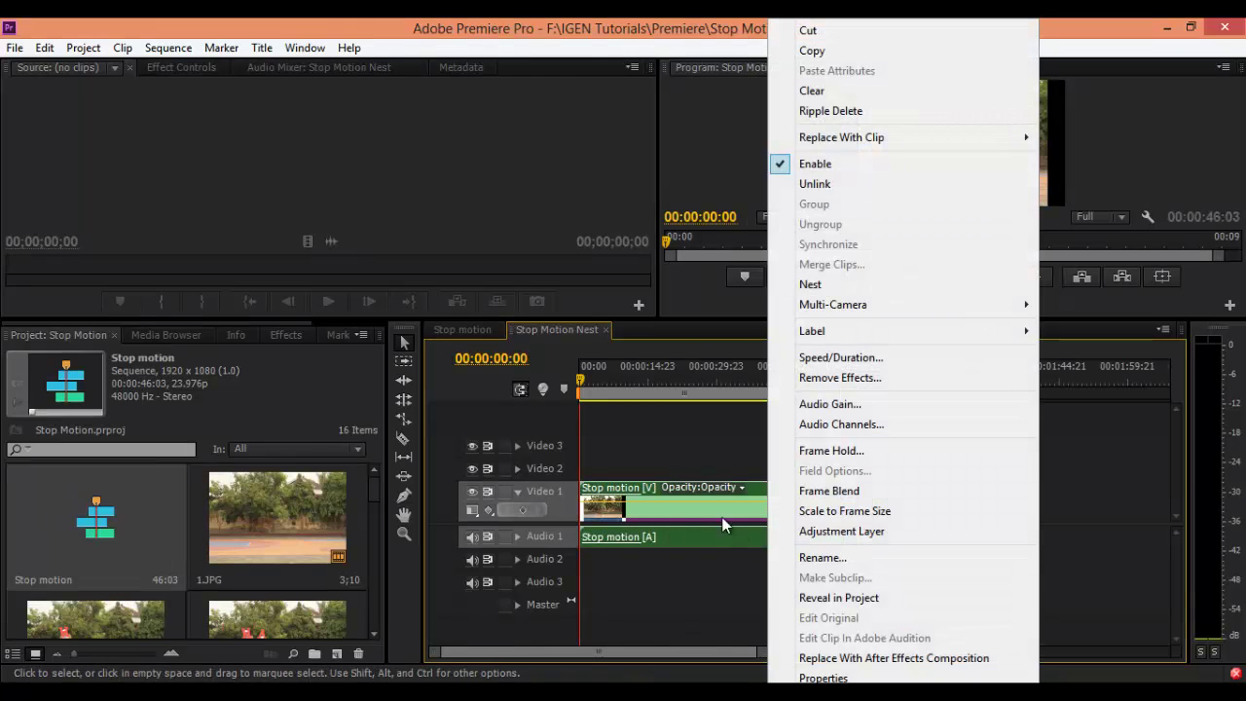
pyautogui.click(814, 187)
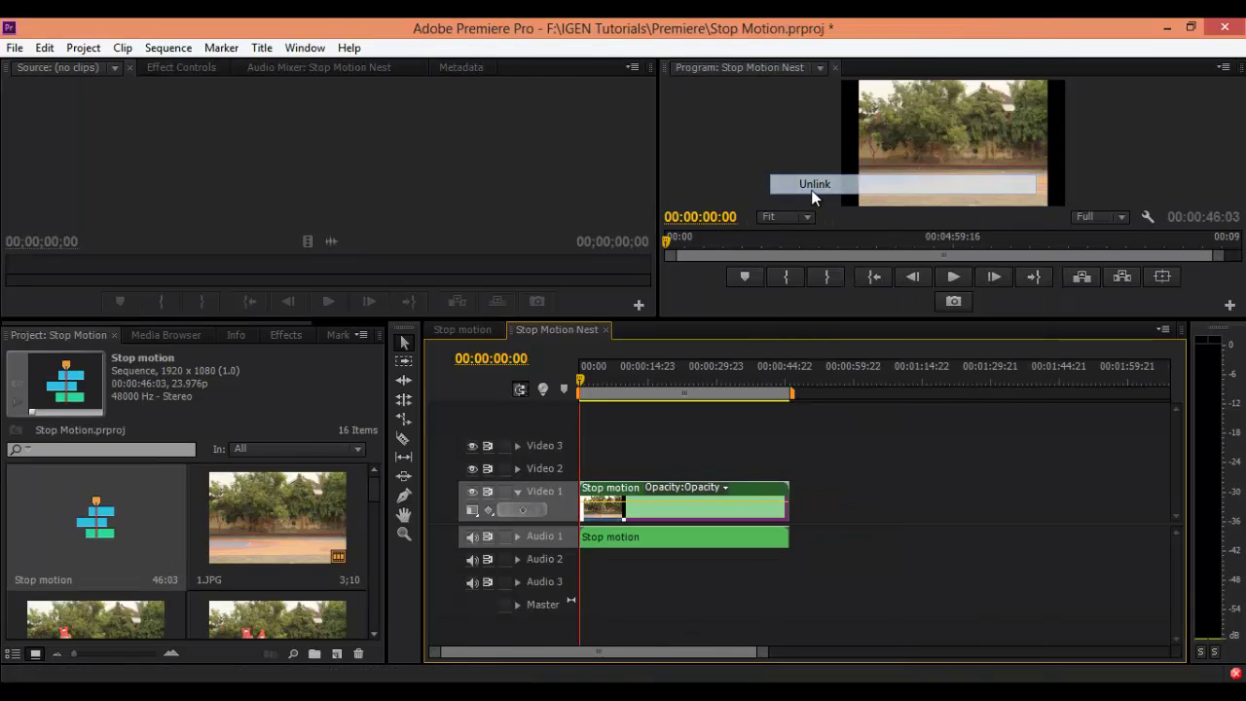
pyautogui.click(833, 530)
pyautogui.click(736, 541)
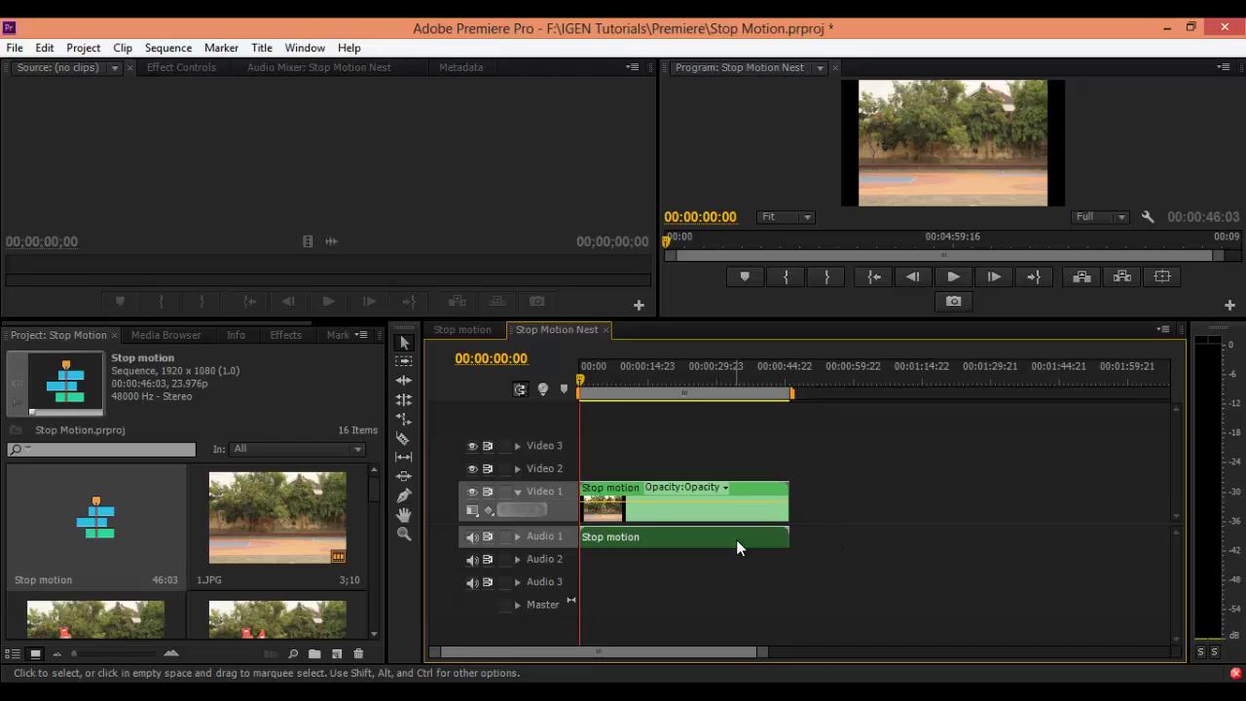
pyautogui.click(794, 582)
pyautogui.click(676, 538)
pyautogui.press('Delete')
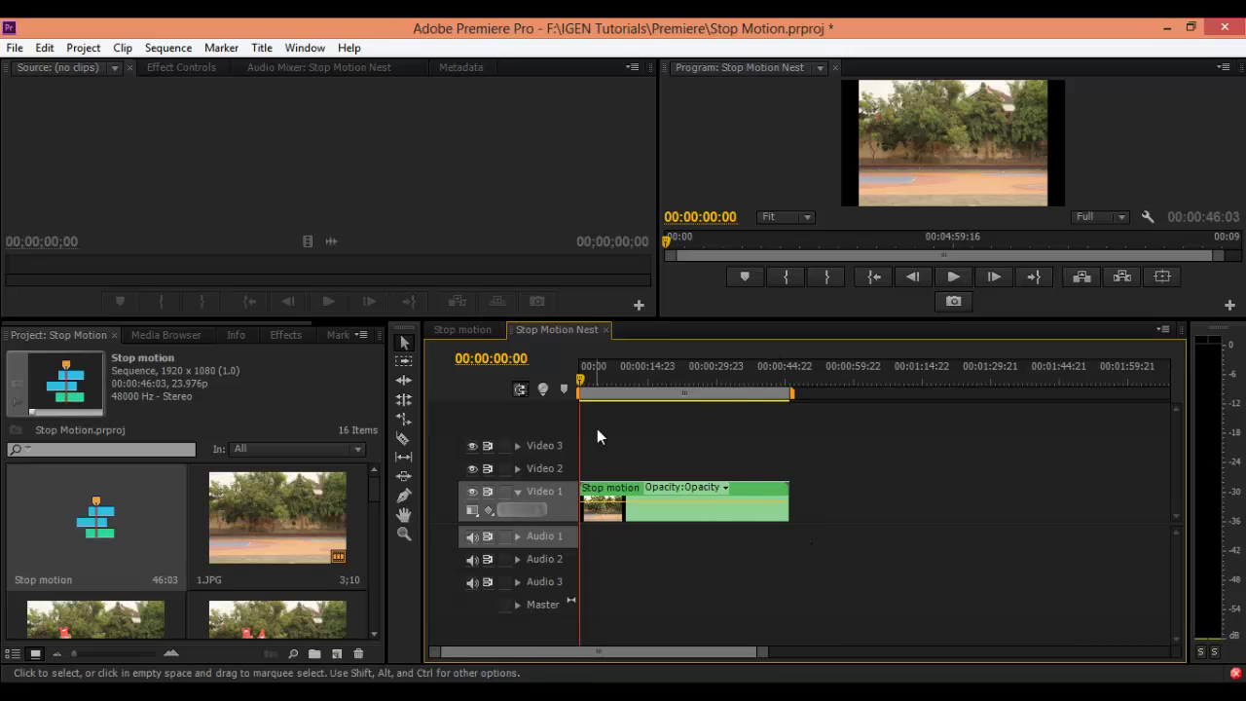
pyautogui.moveTo(580, 379); pyautogui.dragTo(578, 429)
pyautogui.moveTo(584, 380)
pyautogui.mouseDown()
pyautogui.moveTo(605, 411)
pyautogui.moveTo(580, 384)
pyautogui.mouseUp()
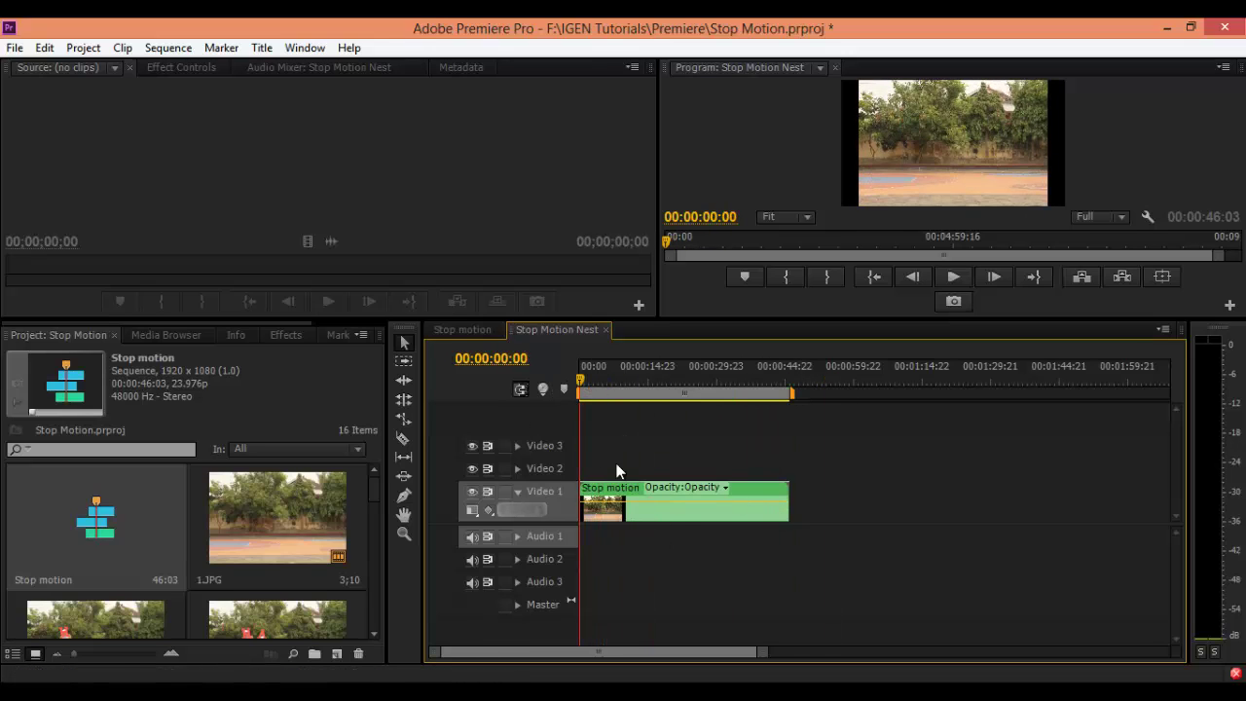
# Open the Speed/Duration settings of the nested Stop motion clip and try a speed of 200%.
pyautogui.rightClick(680, 516)
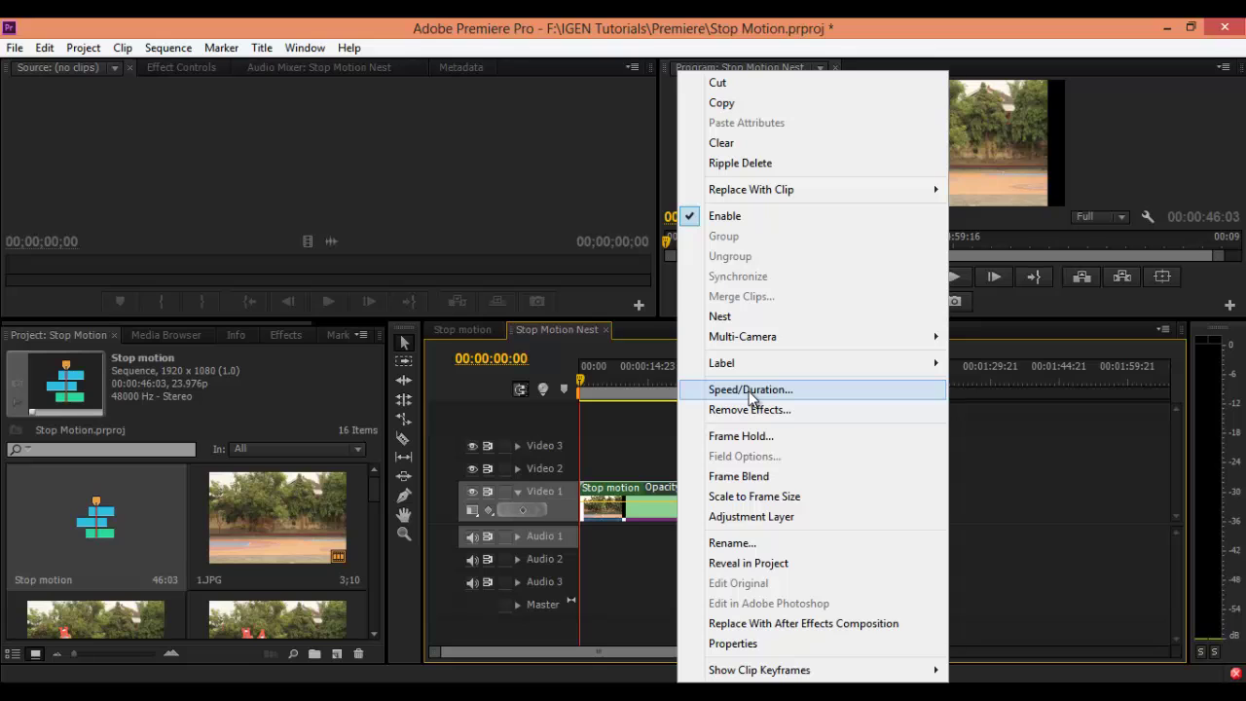
pyautogui.click(801, 389)
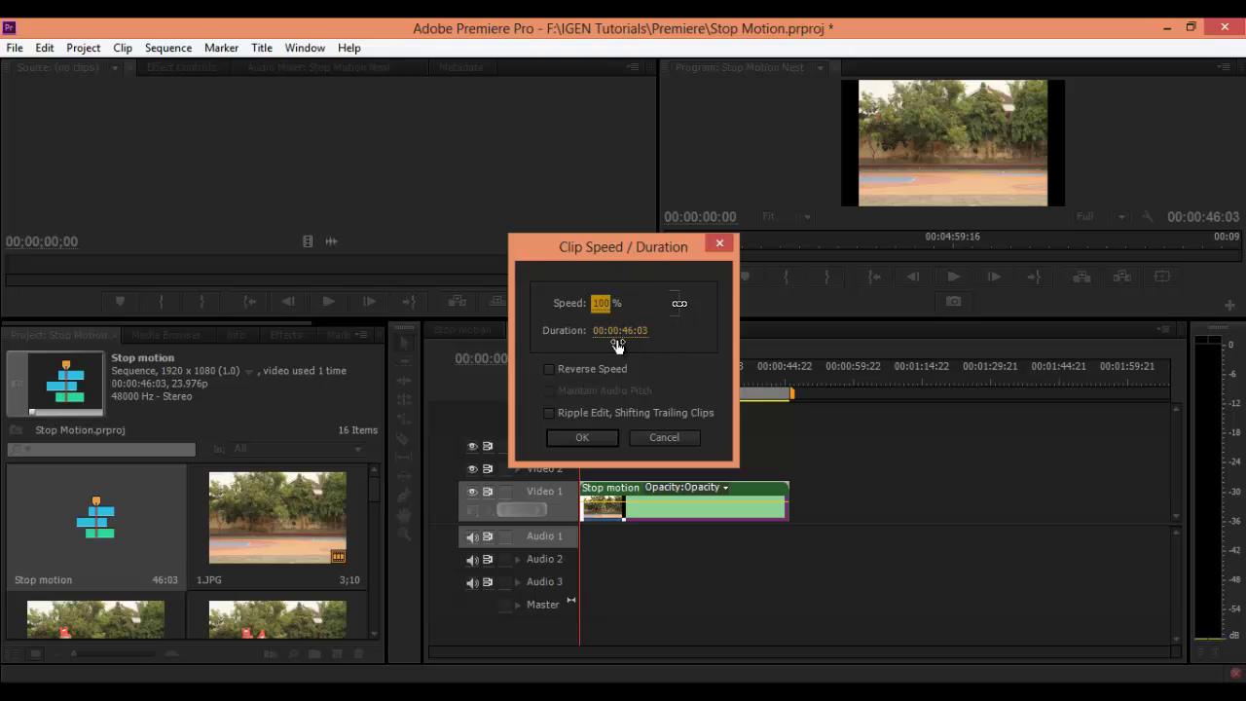
pyautogui.write('92.8')
pyautogui.moveTo(491, 334); pyautogui.dragTo(743, 366)
pyautogui.moveTo(597, 309); pyautogui.dragTo(1005, 303)
pyautogui.click(599, 311)
pyautogui.write('1')
pyautogui.click(600, 310)
pyautogui.write('200')
pyautogui.press('Return')
# Try a speed of 50% for the nested clip and restore the speed to 100%.
pyautogui.moveTo(599, 304); pyautogui.dragTo(243, 275)
pyautogui.moveTo(415, 324); pyautogui.dragTo(146, 333)
pyautogui.moveTo(598, 306); pyautogui.dragTo(459, 358)
pyautogui.write('100')
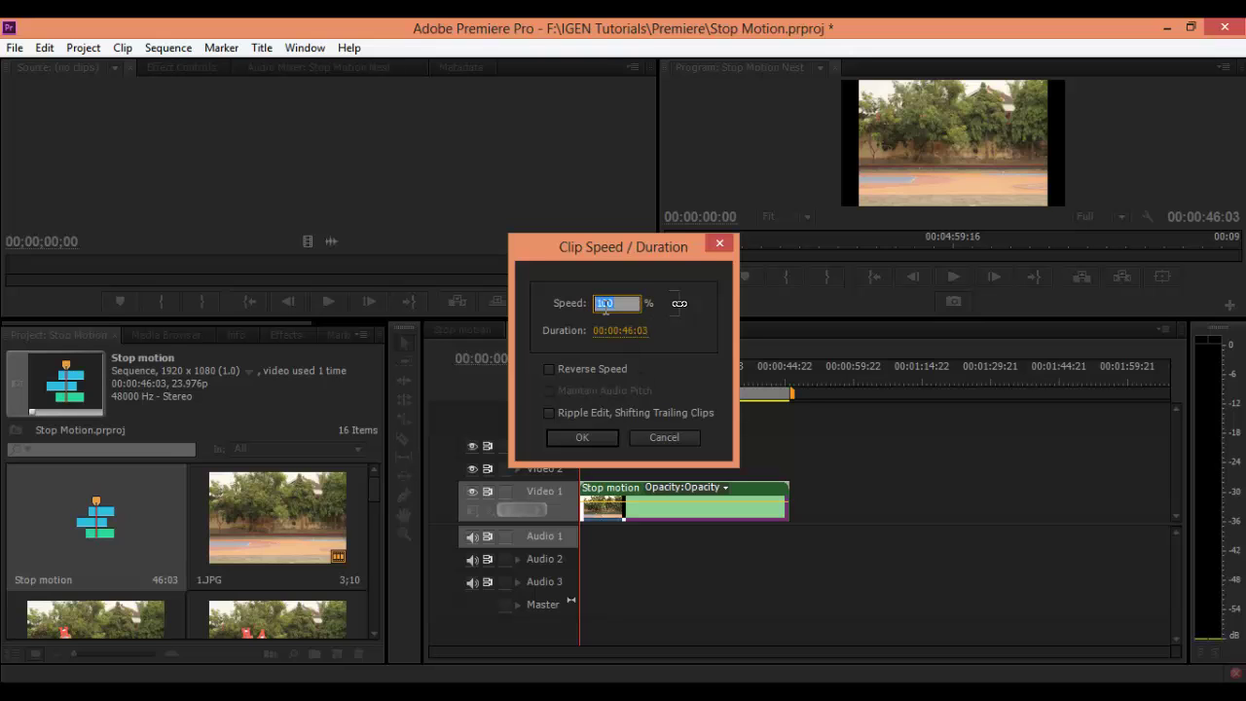
pyautogui.press('Return')
pyautogui.write('50')
pyautogui.click(596, 303)
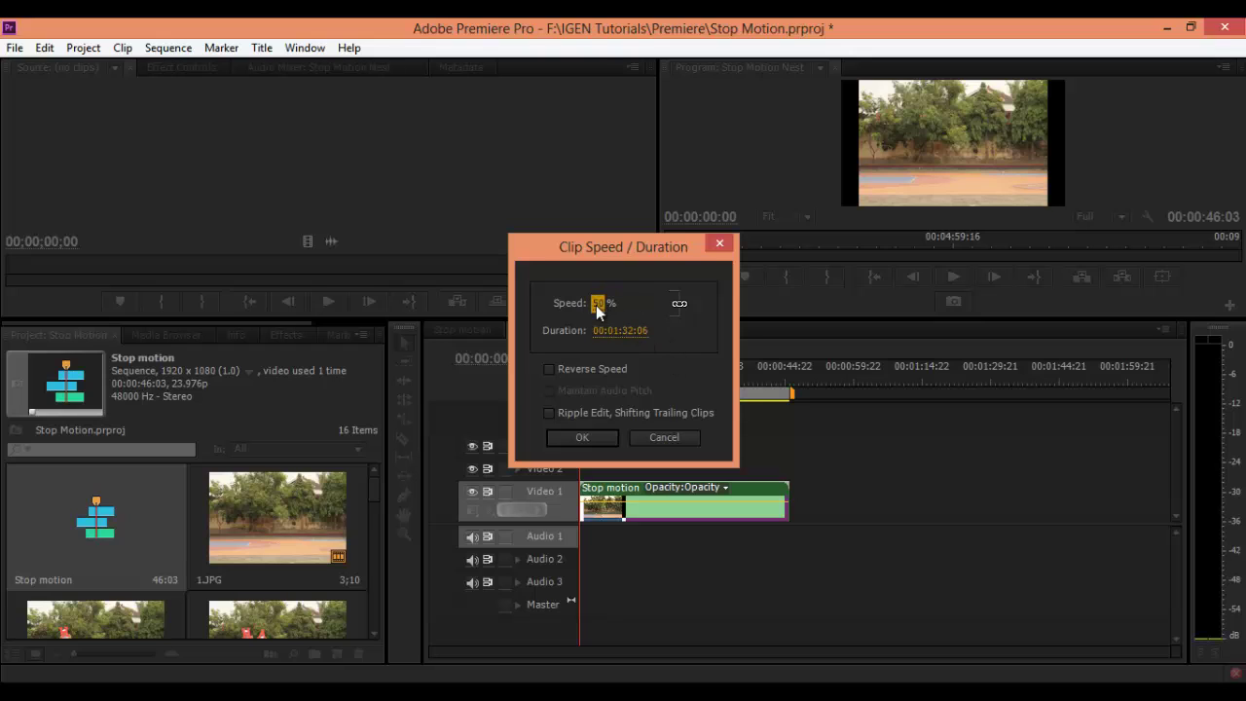
pyautogui.write('100')
# Set the nested clip's duration to 00:00:05:03, scrub through the shortened clip and return the playhead to the start.
pyautogui.click(664, 334)
pyautogui.click(635, 331)
pyautogui.click(659, 362)
pyautogui.click(631, 333)
pyautogui.click(639, 333)
pyautogui.write('5')
pyautogui.press('Return')
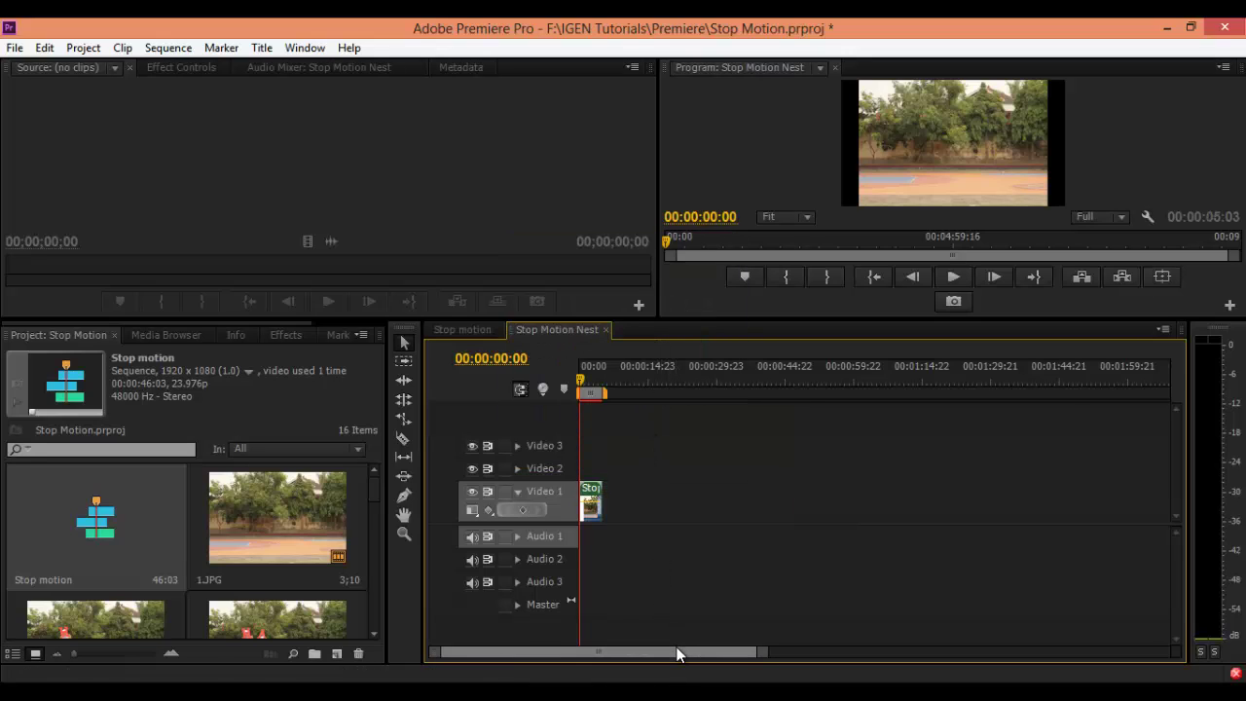
pyautogui.moveTo(584, 389); pyautogui.dragTo(597, 393)
pyautogui.press('Home')
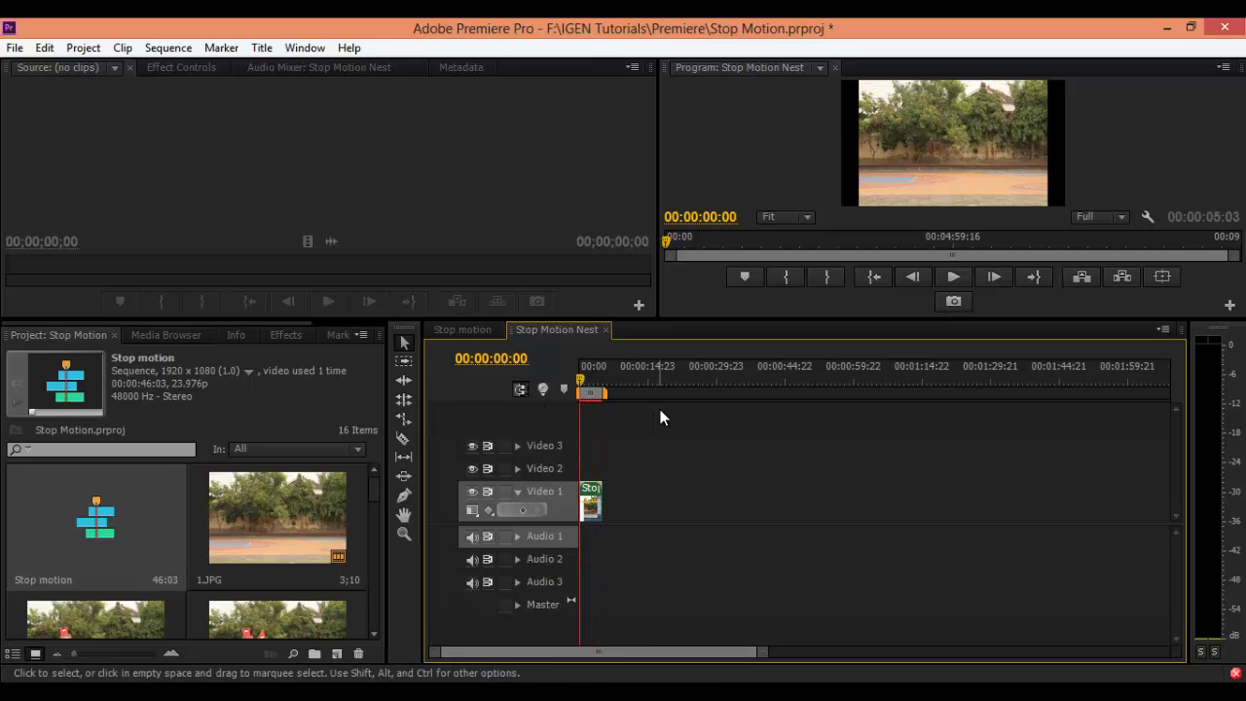
# Enlarge the Program monitor, play part of the Stop Motion Nest sequence and return the playhead to the start.
pyautogui.scroll(-2, 659, 393)
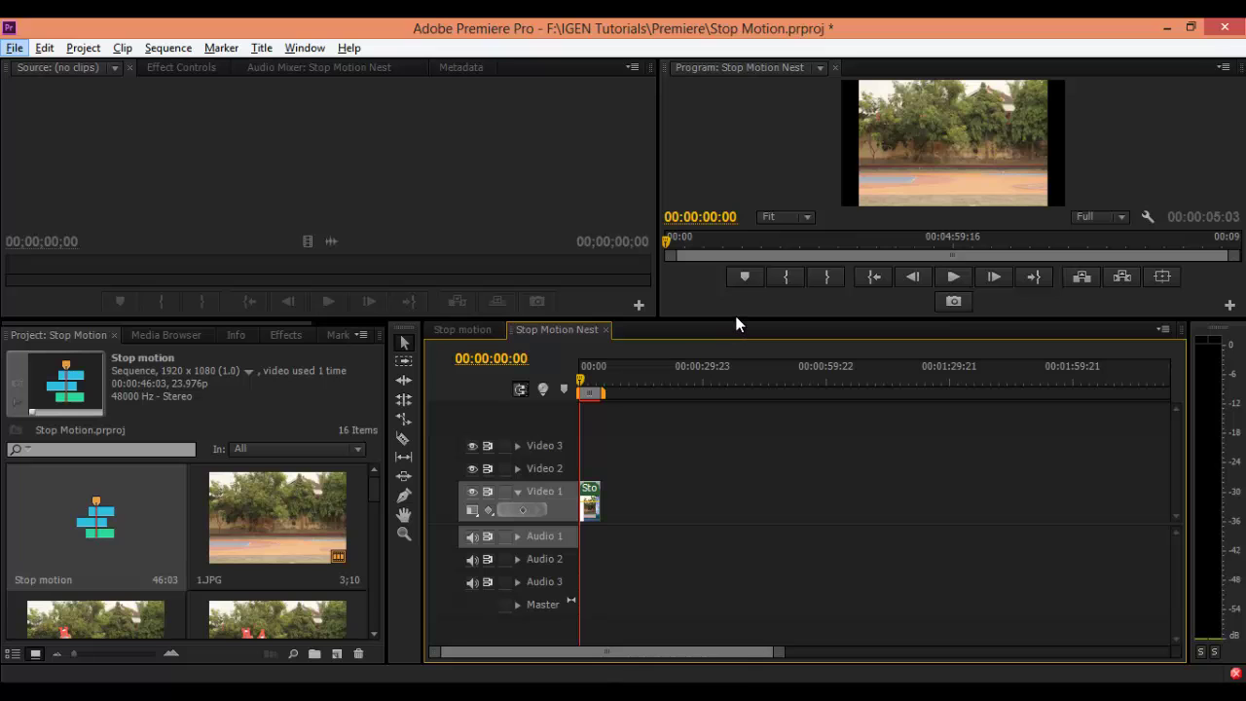
pyautogui.moveTo(738, 319); pyautogui.dragTo(737, 390)
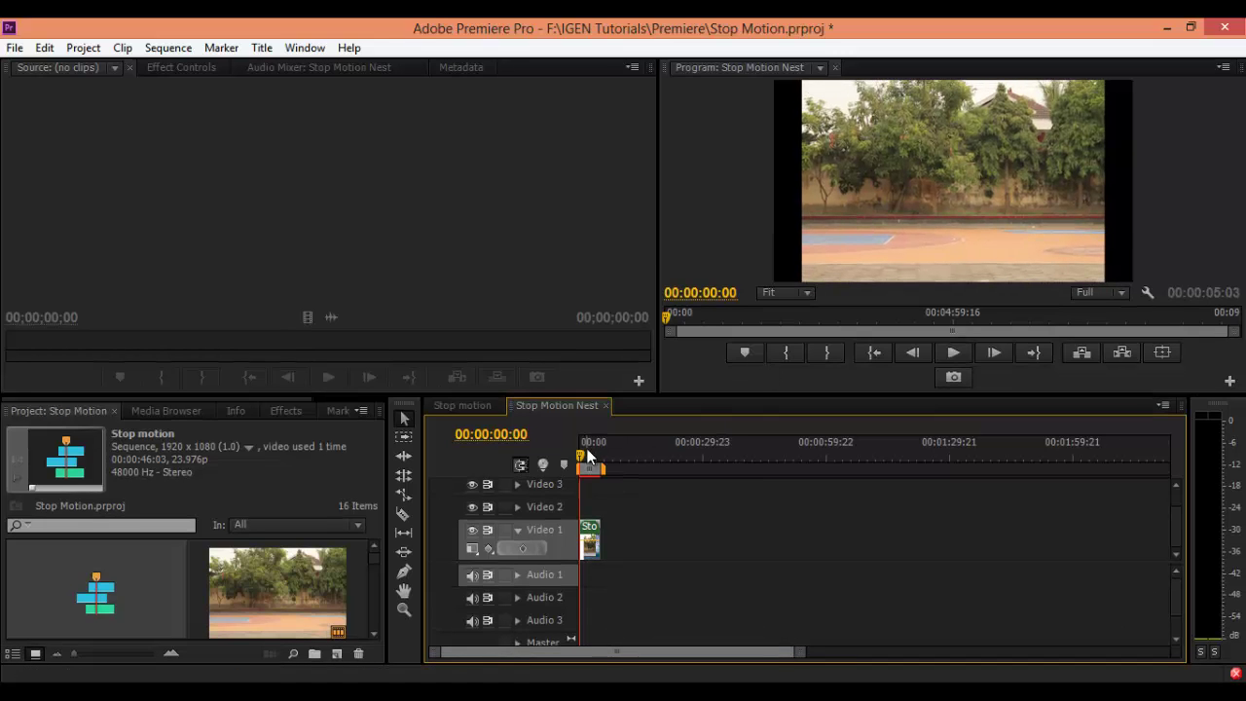
pyautogui.moveTo(582, 457)
pyautogui.mouseDown()
pyautogui.moveTo(601, 466)
pyautogui.moveTo(578, 468)
pyautogui.mouseUp()
pyautogui.press('space')
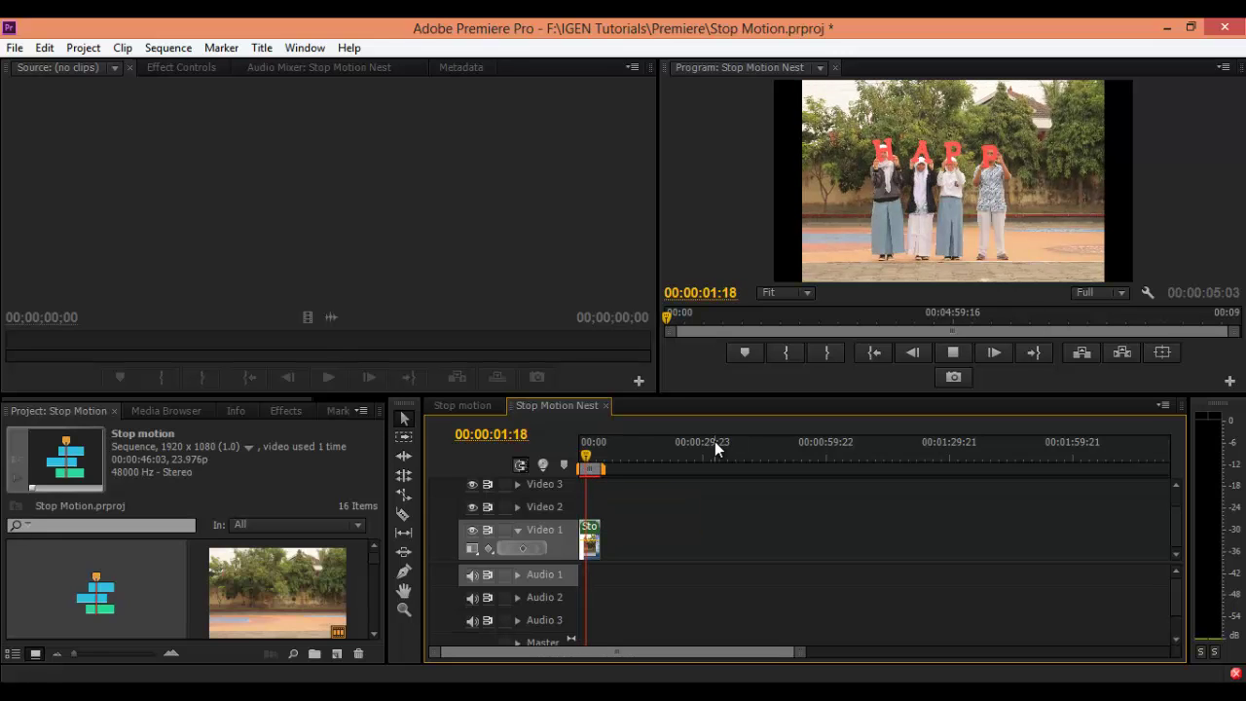
pyautogui.press('space')
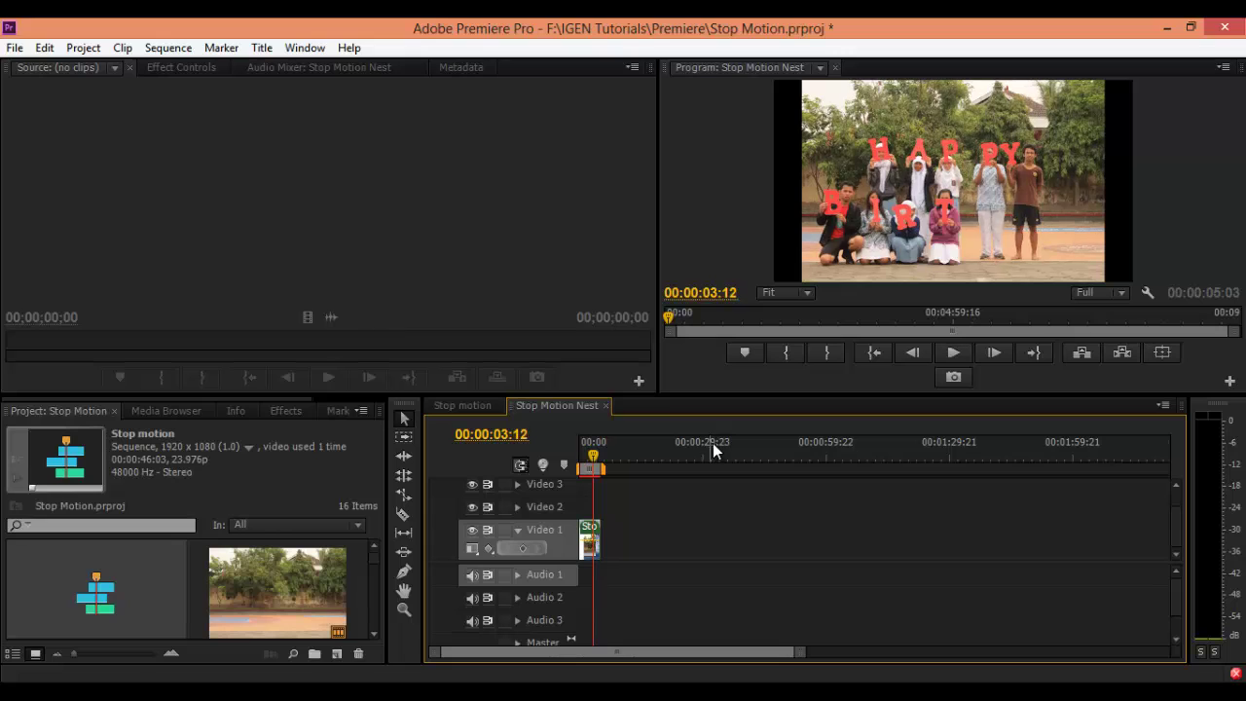
pyautogui.moveTo(594, 448); pyautogui.dragTo(573, 458)
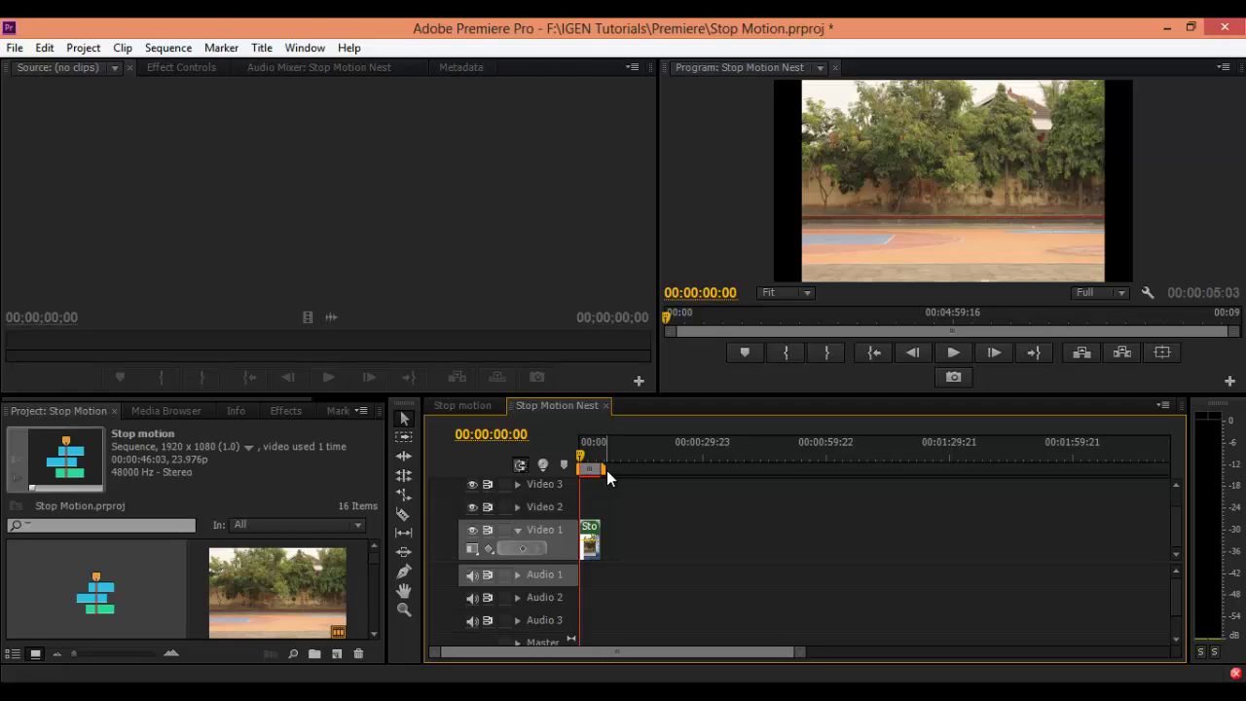
# Render the Stop Motion Nest sequence, play the rendered preview and return the playhead to the start.
pyautogui.press('Return')
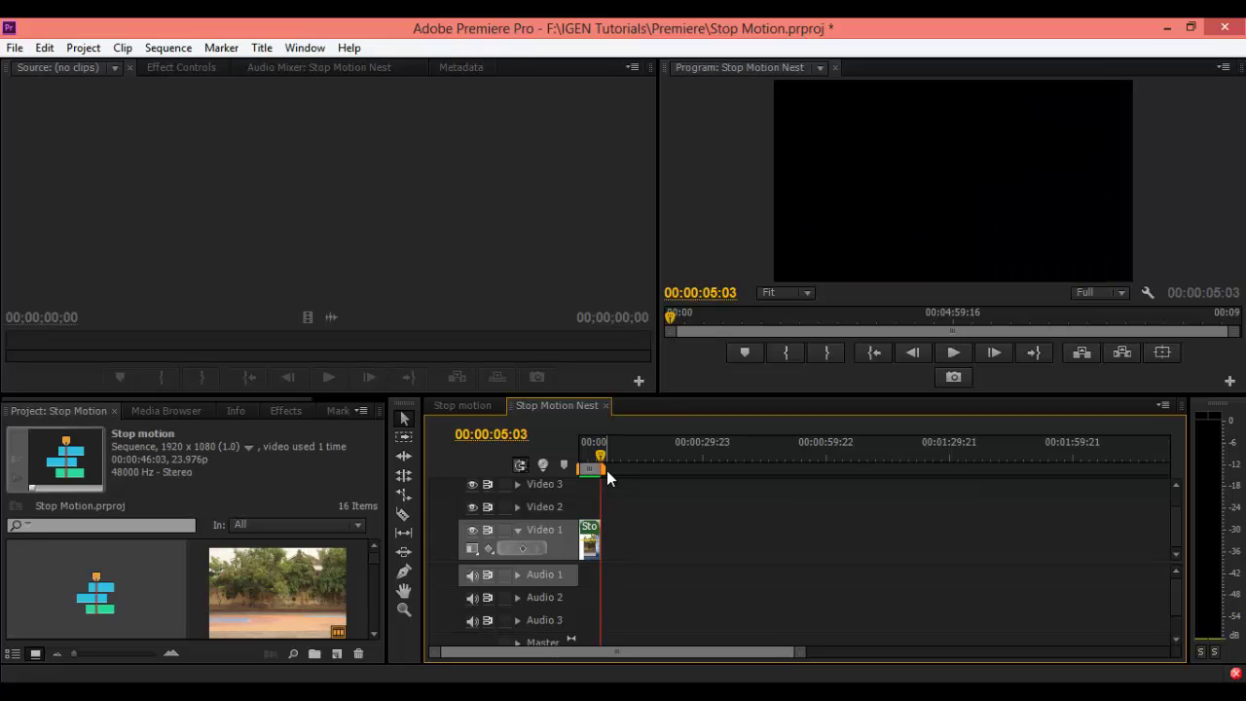
pyautogui.press('space')
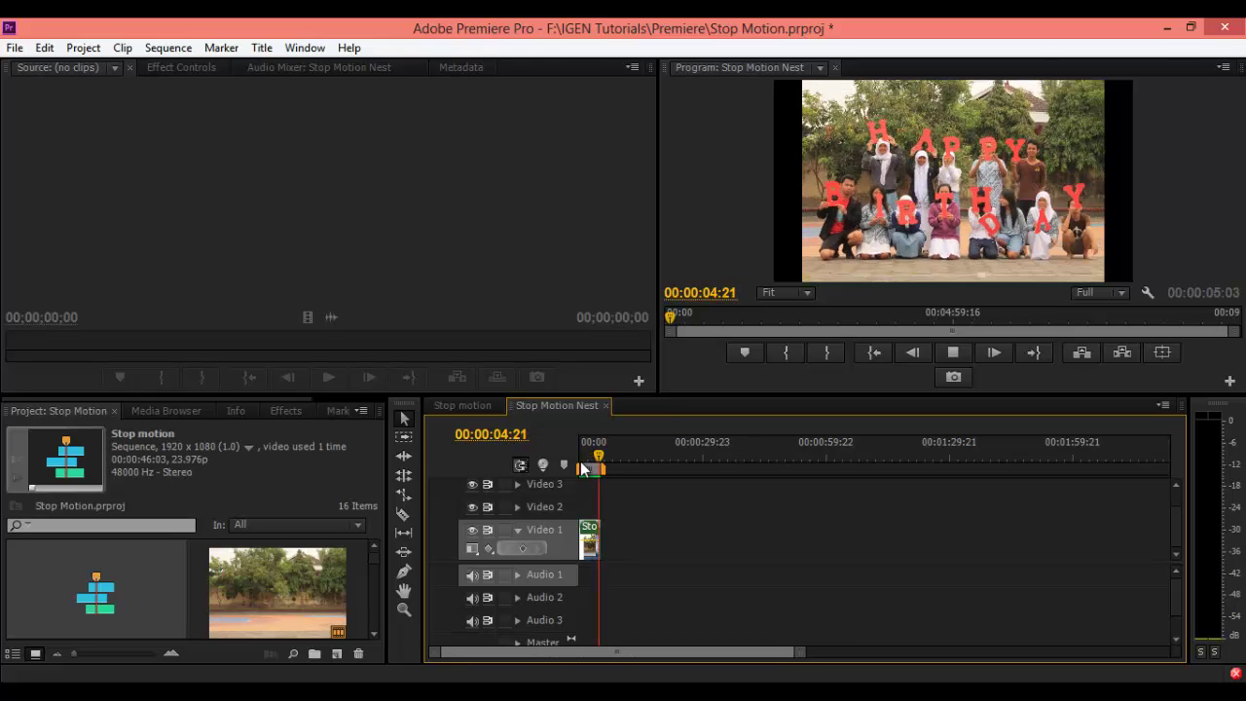
pyautogui.press('space')
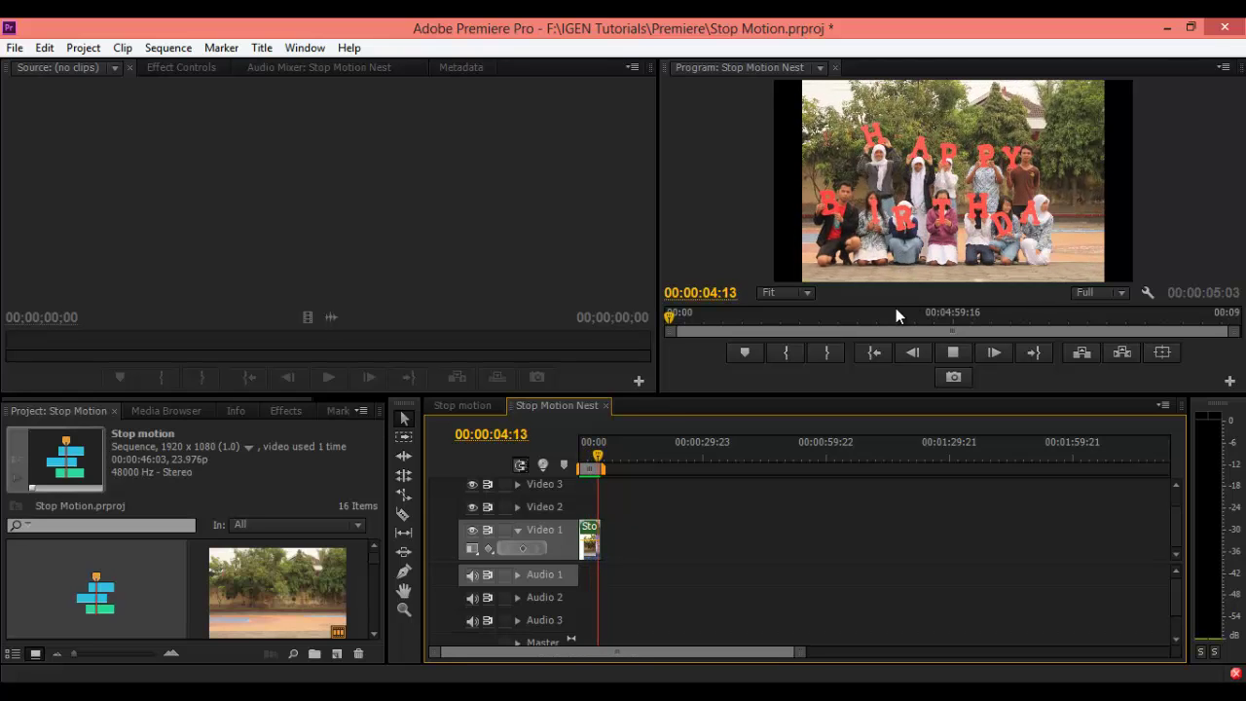
pyautogui.press('space')
pyautogui.click(586, 470)
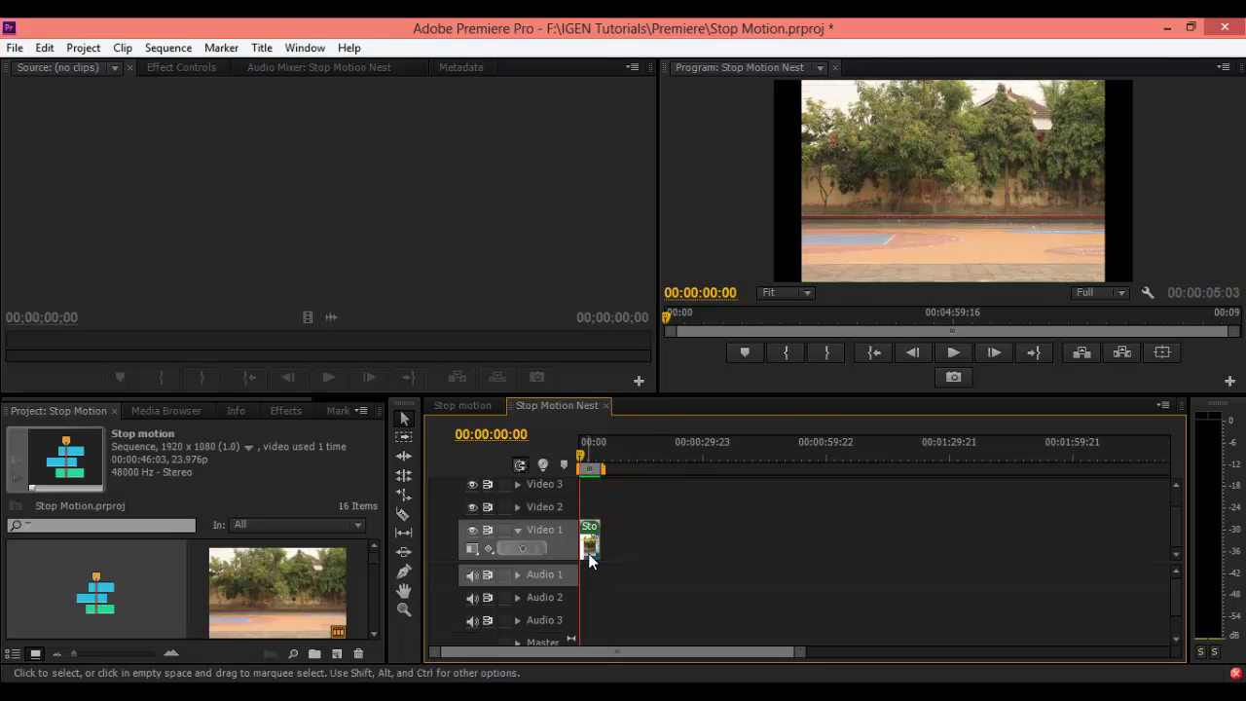
# Set the nested Stop motion clip's duration to 00:00:03:03 and render the sequence.
pyautogui.rightClick(588, 548)
pyautogui.click(650, 390)
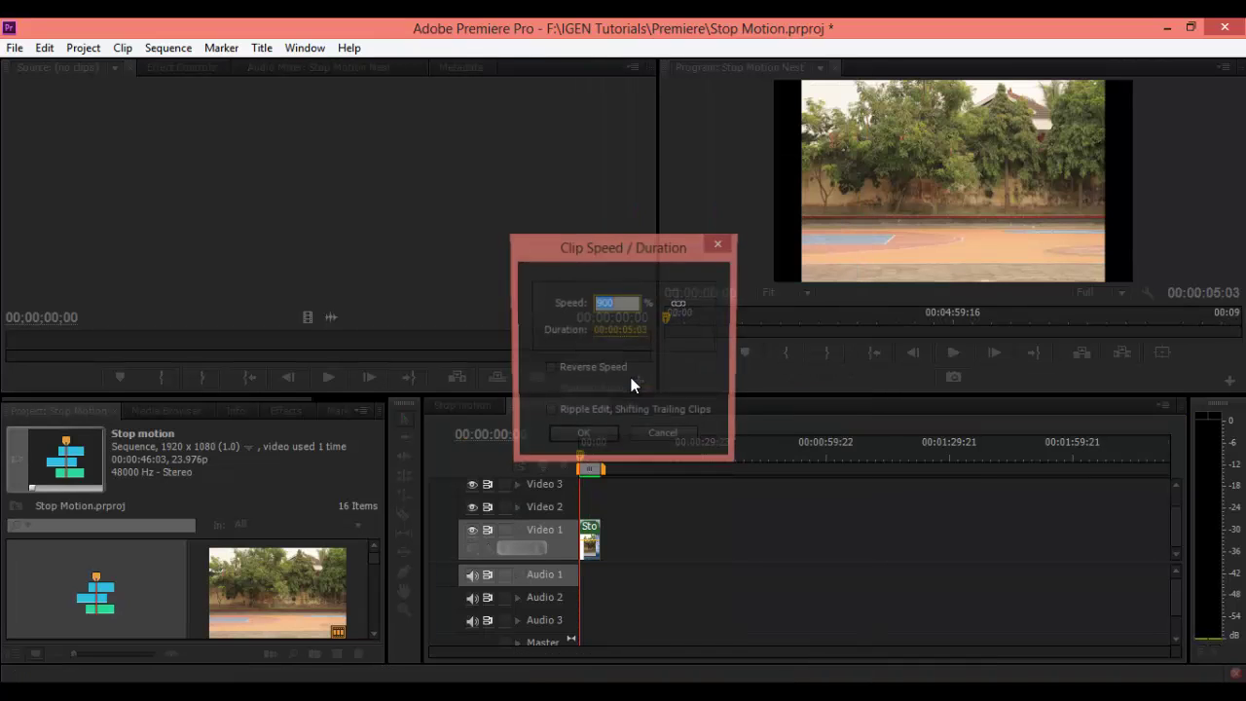
pyautogui.click(628, 330)
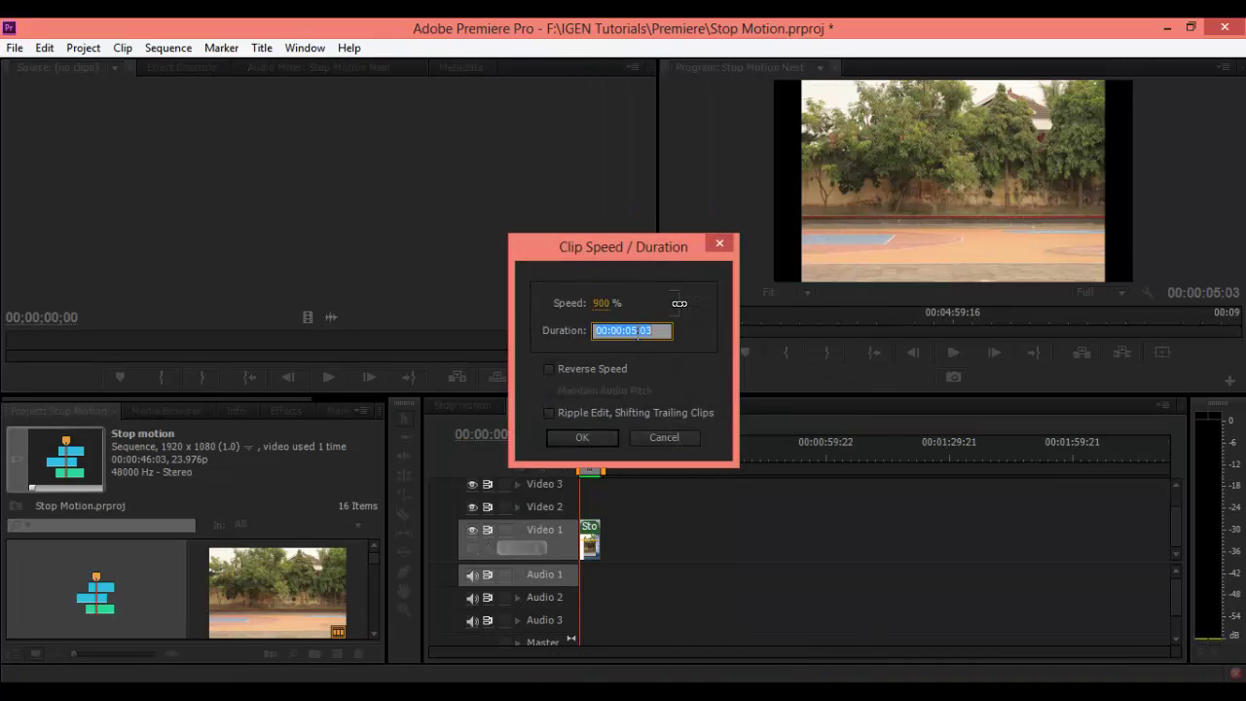
pyautogui.click(638, 331)
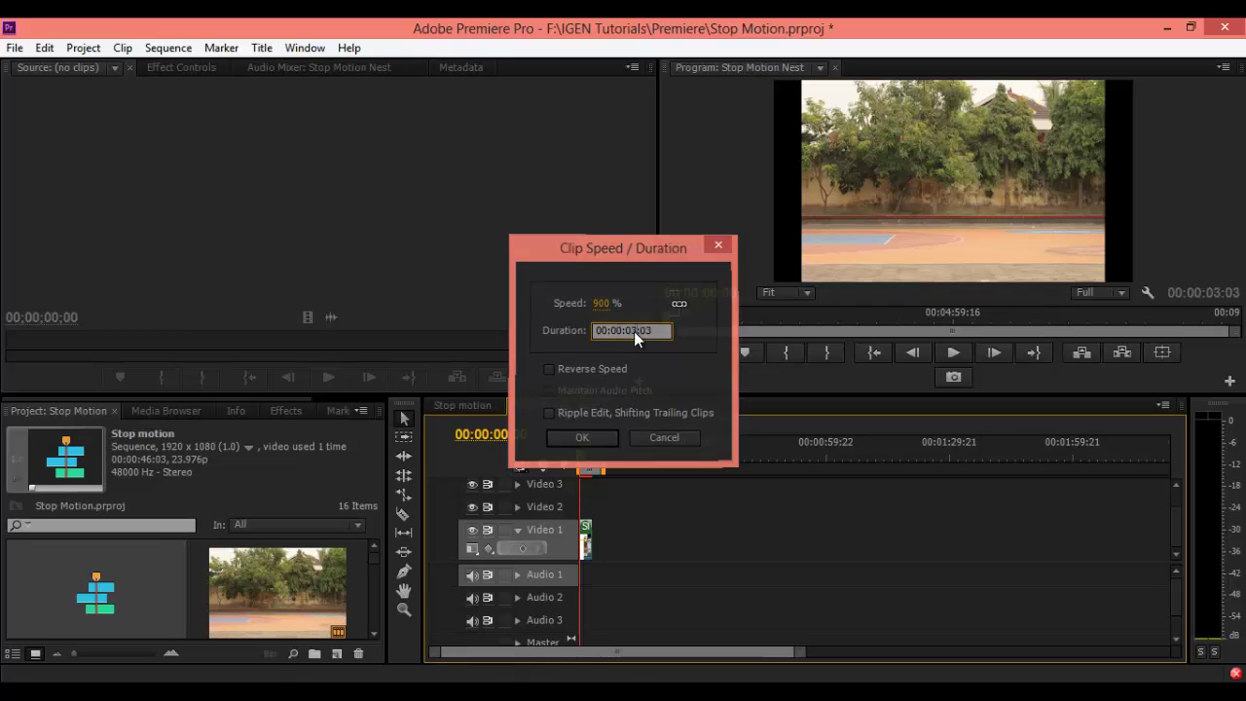
pyautogui.press('Return')
pyautogui.press('Return')
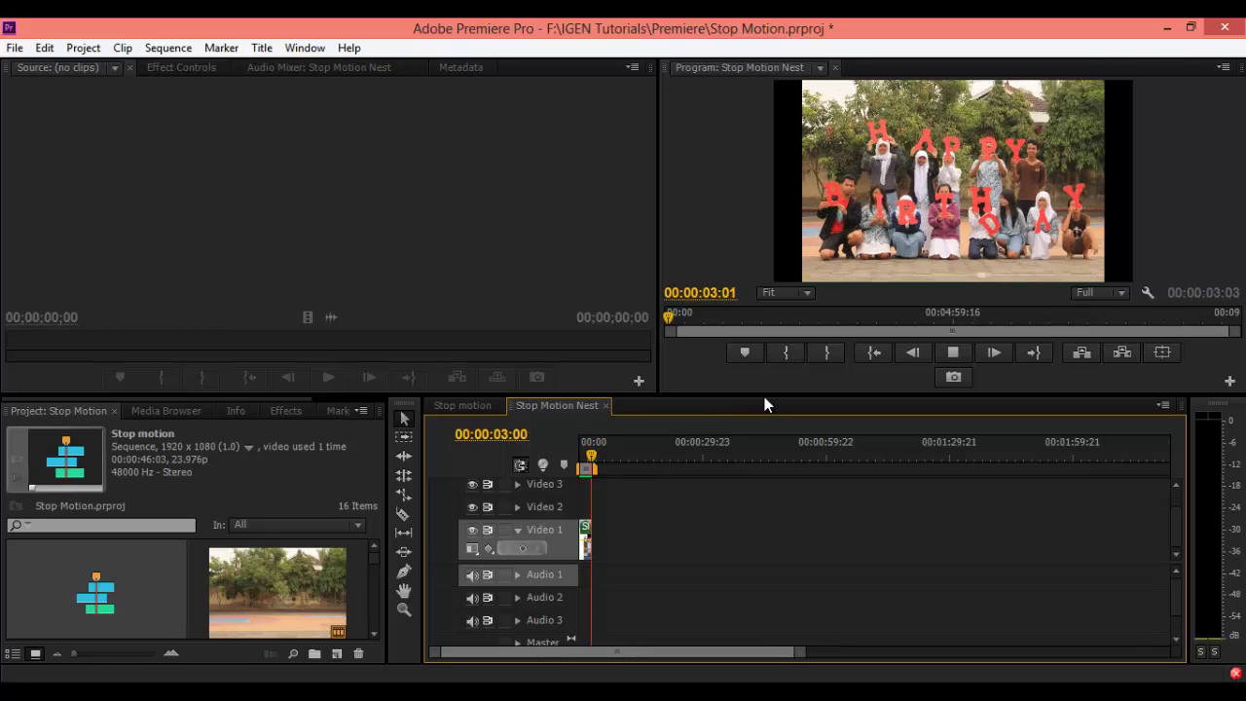
# Replay the shortened sequence from the start, including once with the Program monitor maximized, and restore the panel layout.
pyautogui.moveTo(597, 451); pyautogui.dragTo(583, 453)
pyautogui.press('space')
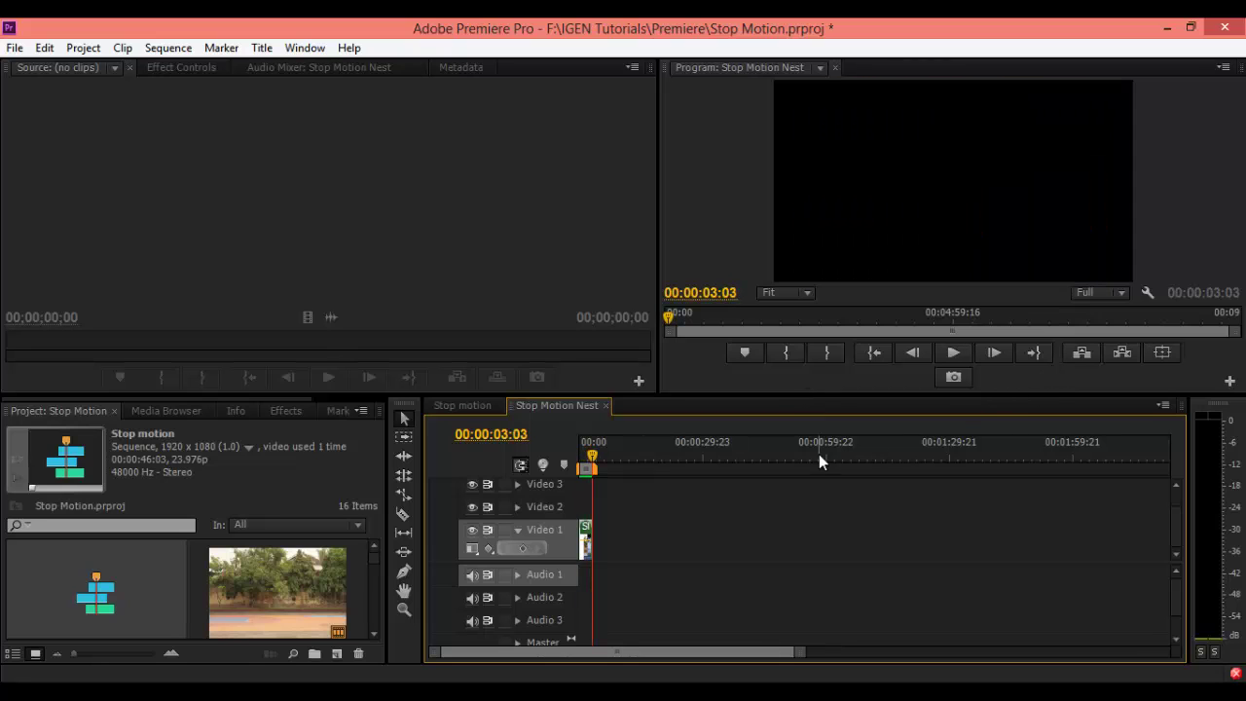
pyautogui.moveTo(596, 454); pyautogui.dragTo(549, 461)
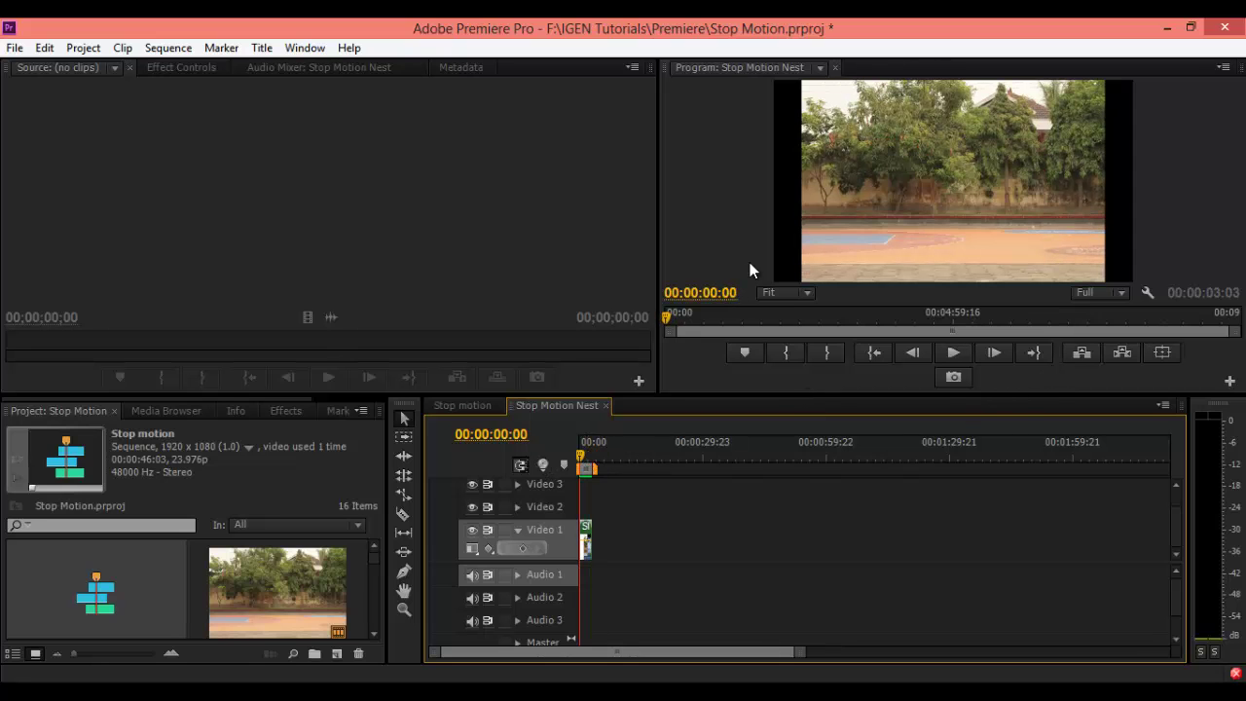
pyautogui.press('`')
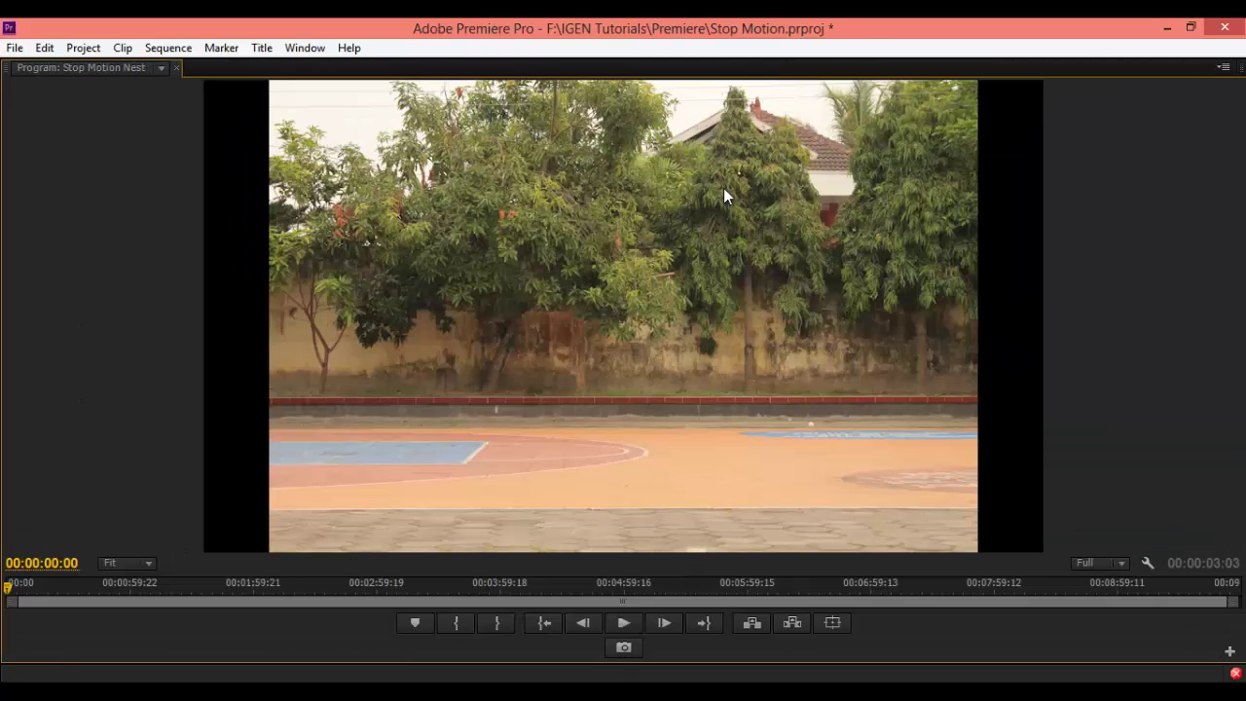
pyautogui.press('space')
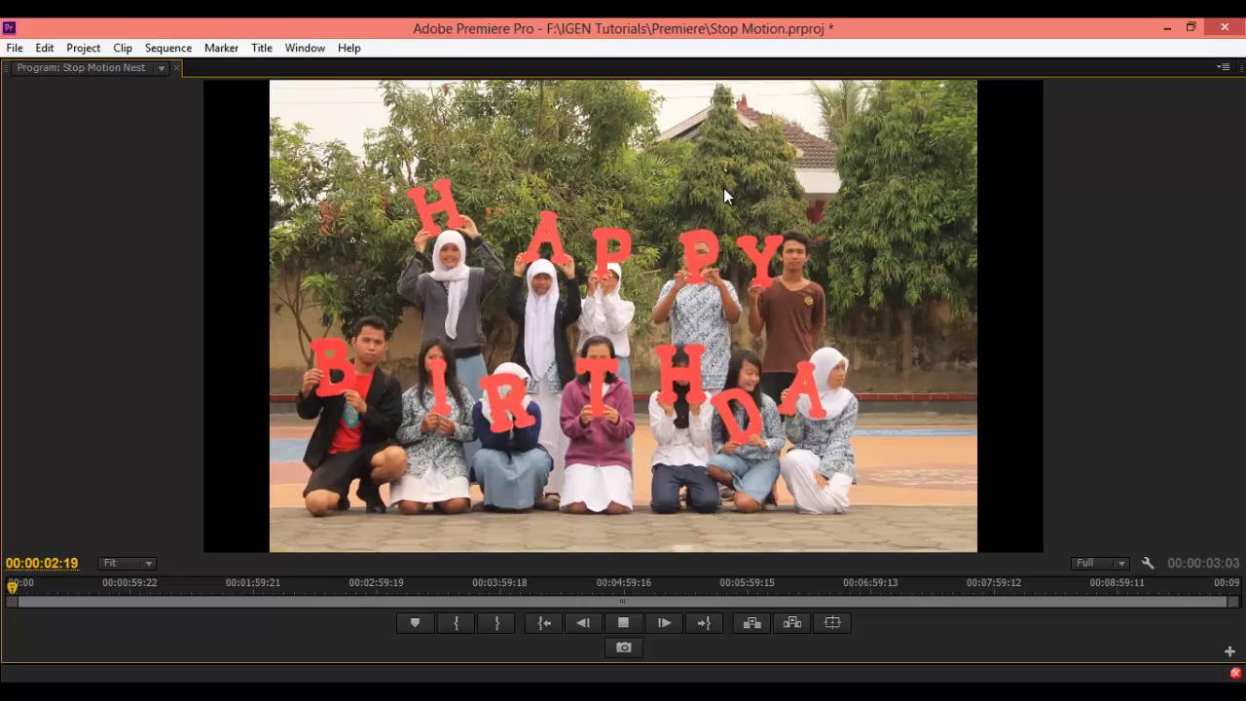
pyautogui.press('space')
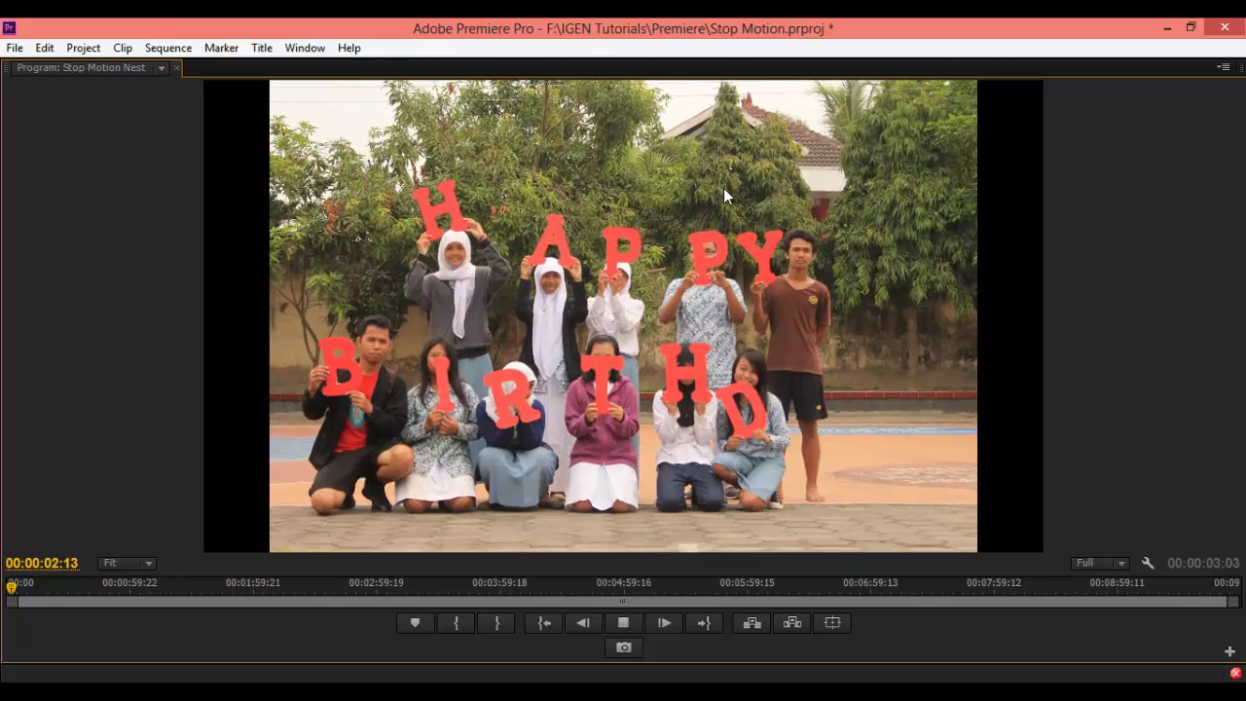
pyautogui.press('`')
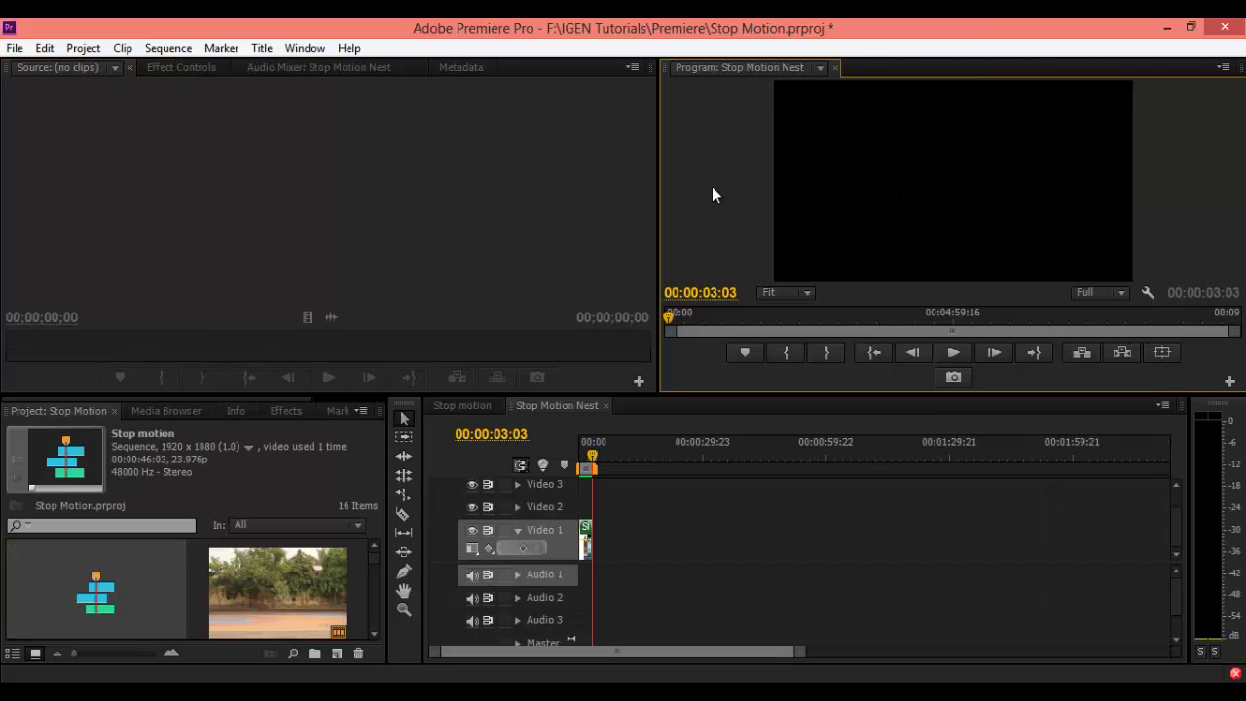
# Park the playhead at 00:00:01:03, select only the nested clip and expand its Motion properties in Effect Controls.
pyautogui.click(585, 464)
pyautogui.click(787, 200)
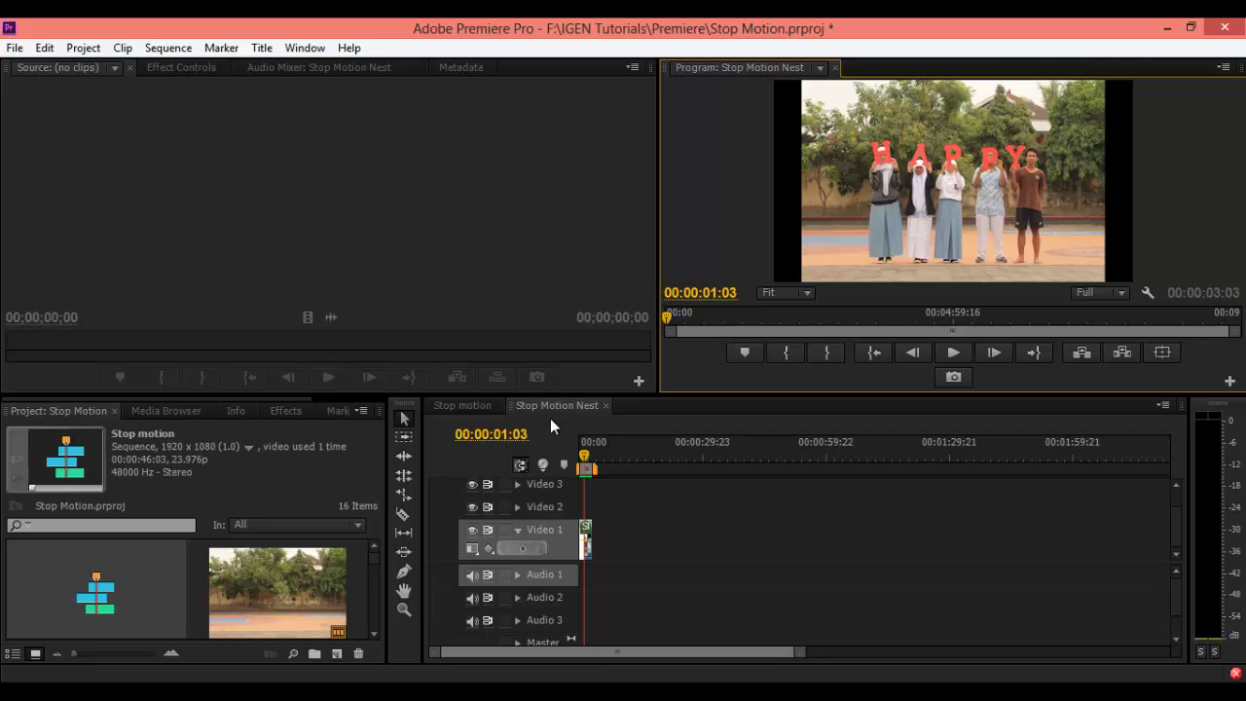
pyautogui.click(617, 568)
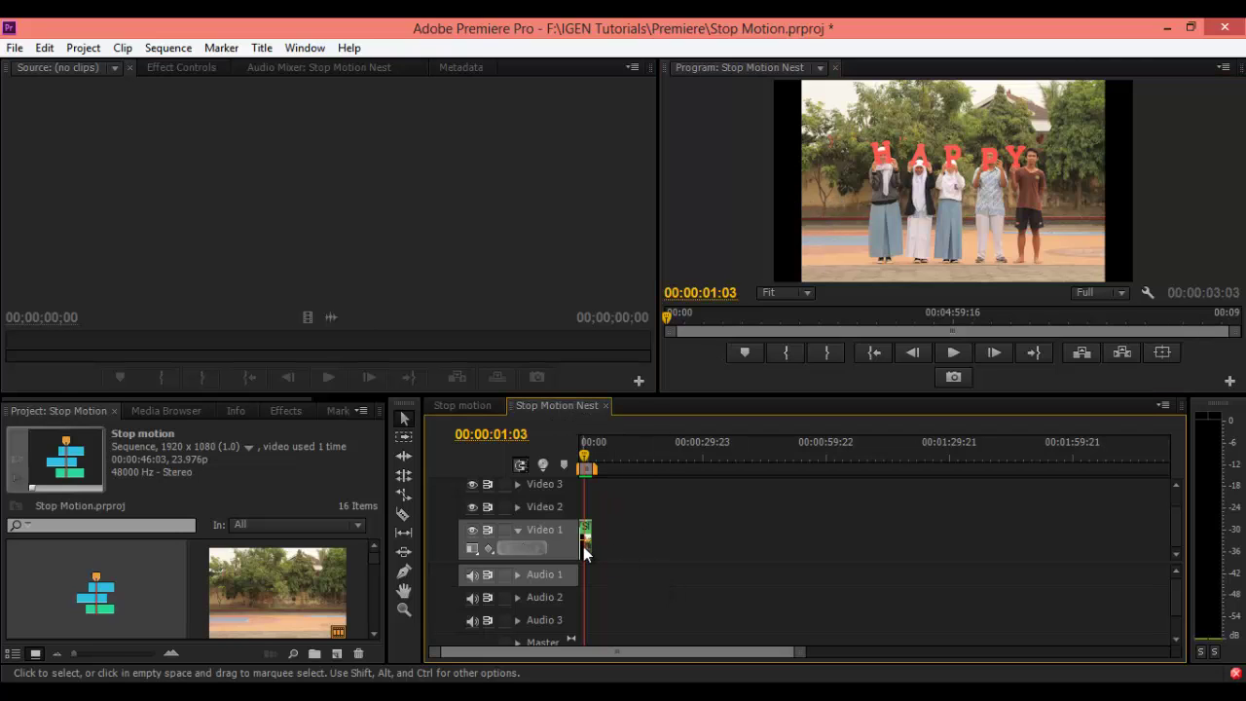
pyautogui.keyDown('alt'); pyautogui.click(585, 552); pyautogui.keyUp('alt')
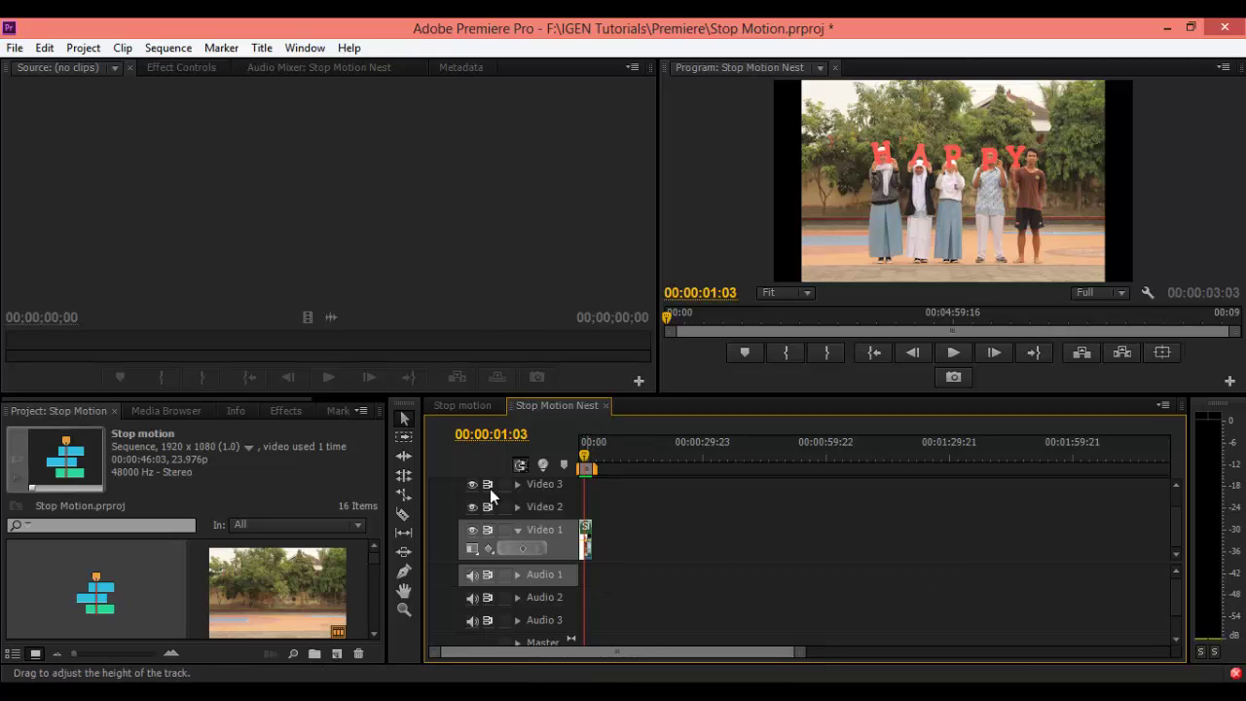
pyautogui.click(174, 74)
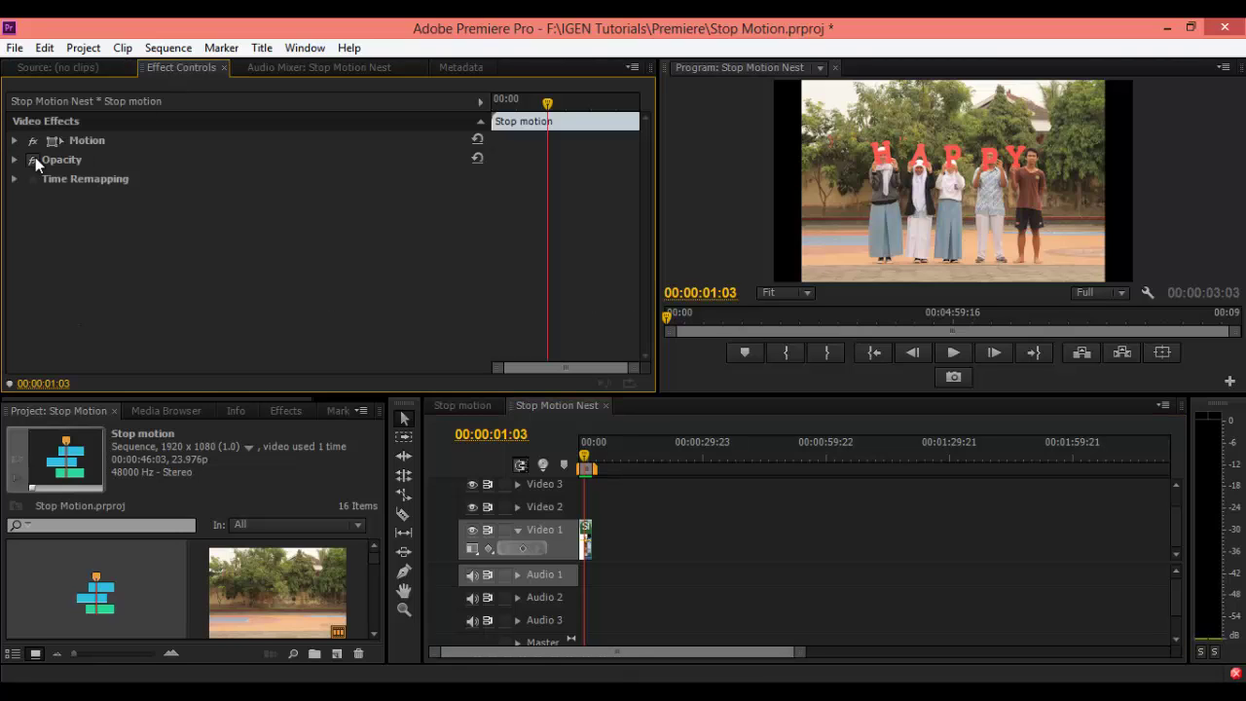
pyautogui.click(99, 139)
pyautogui.click(14, 142)
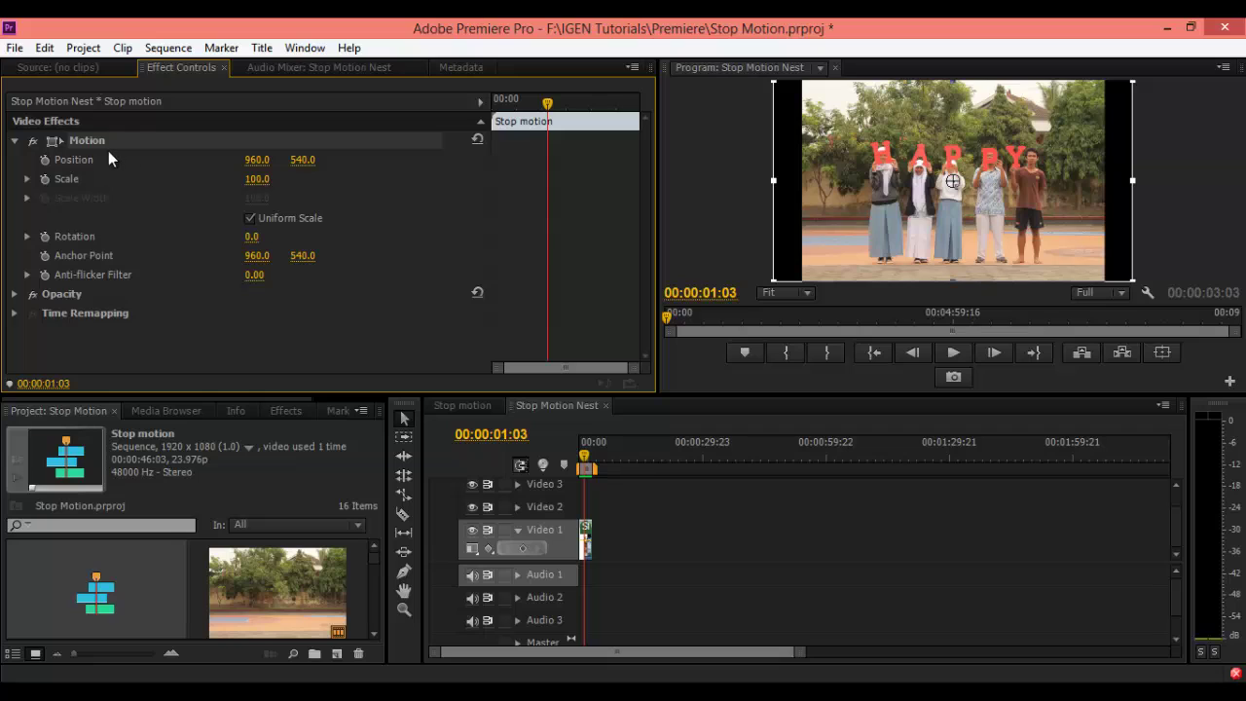
# Scale the nested clip to 123.0, enlarge the Program monitor and check the framing around 00:00:01:03.
pyautogui.click(301, 345)
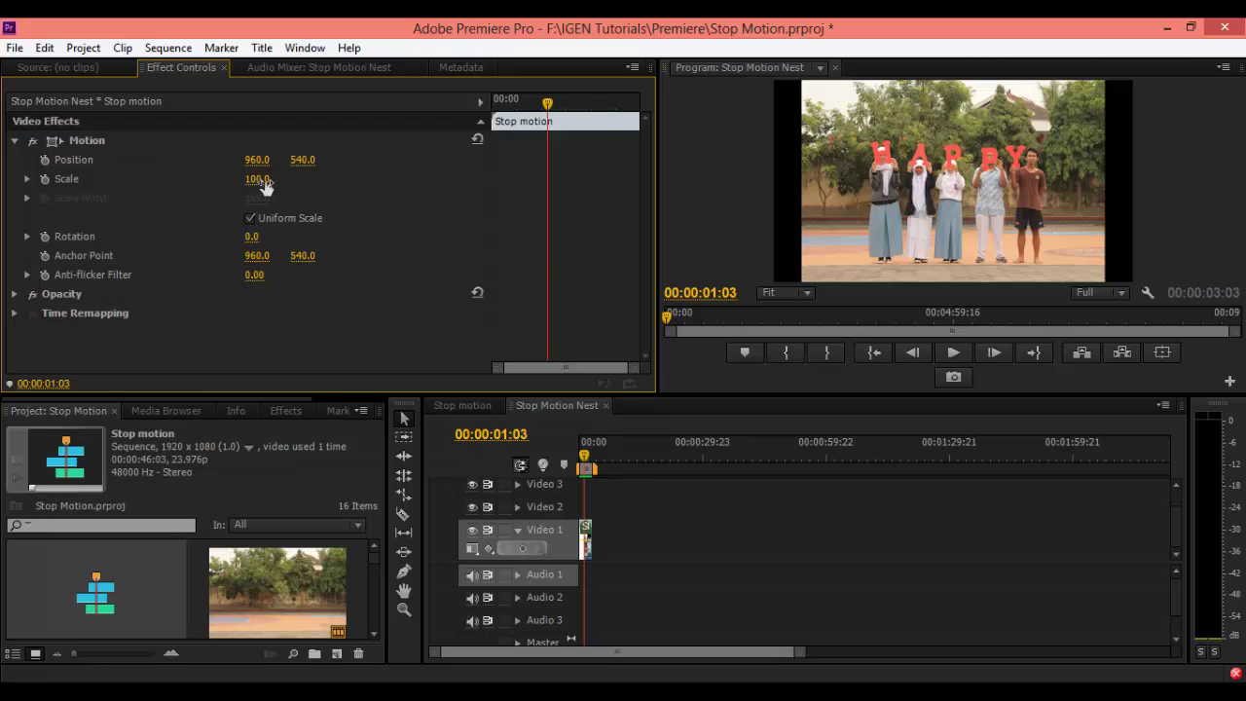
pyautogui.moveTo(268, 186); pyautogui.dragTo(290, 190)
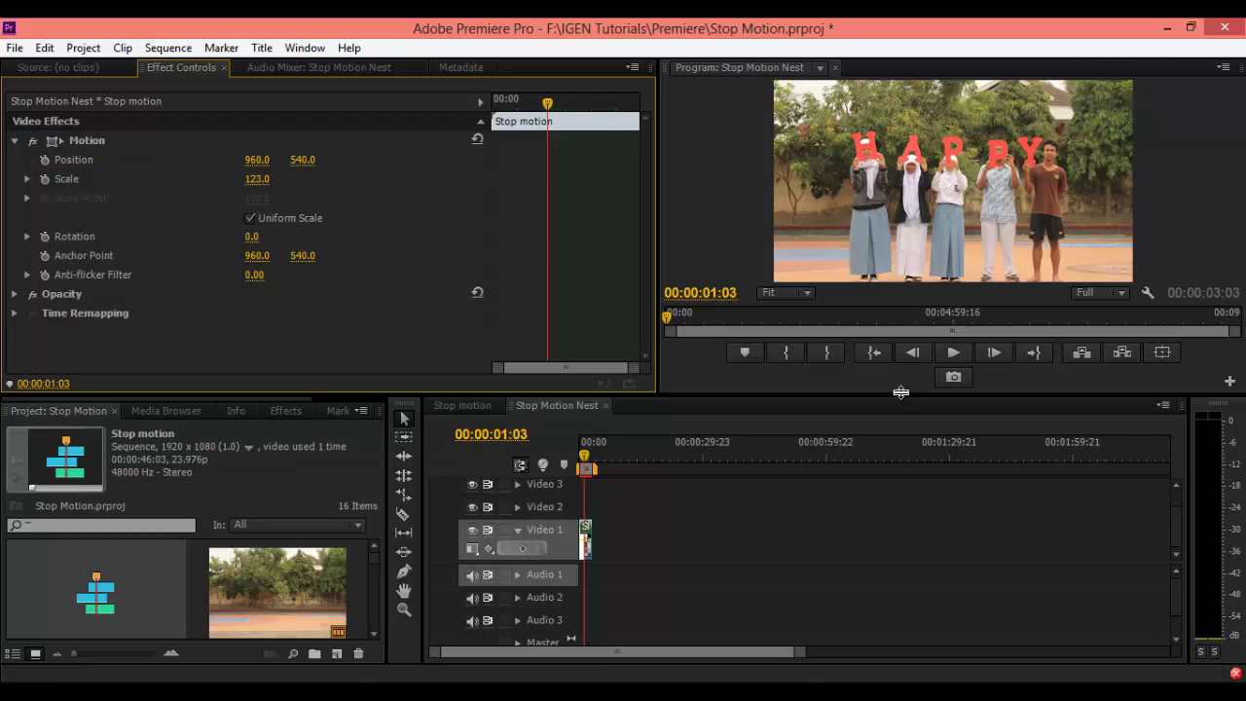
pyautogui.moveTo(901, 391); pyautogui.dragTo(896, 464)
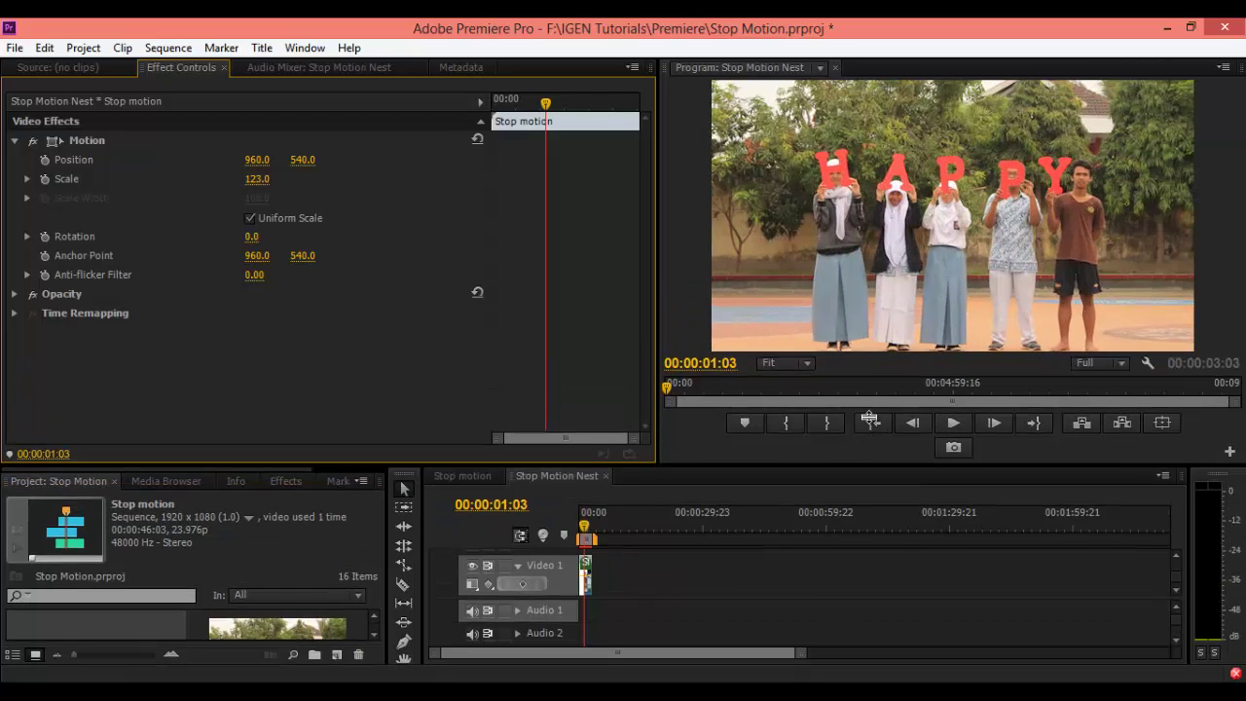
pyautogui.click(589, 527)
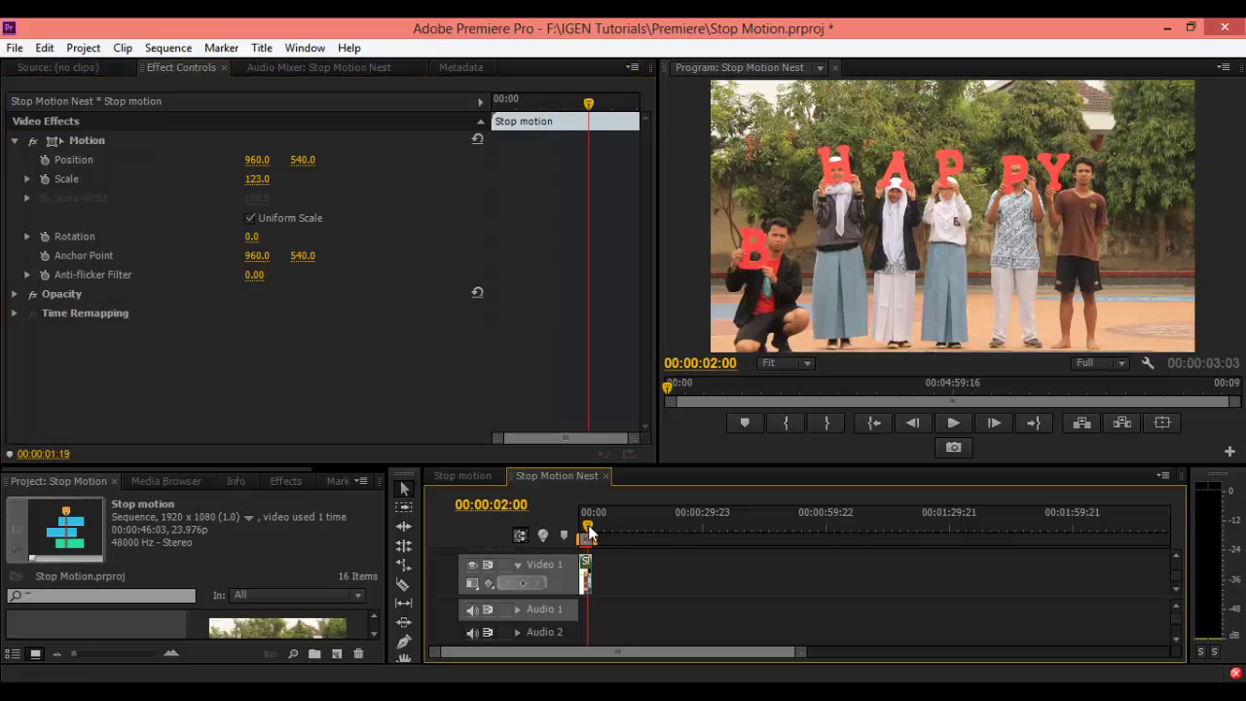
pyautogui.moveTo(588, 531); pyautogui.dragTo(584, 530)
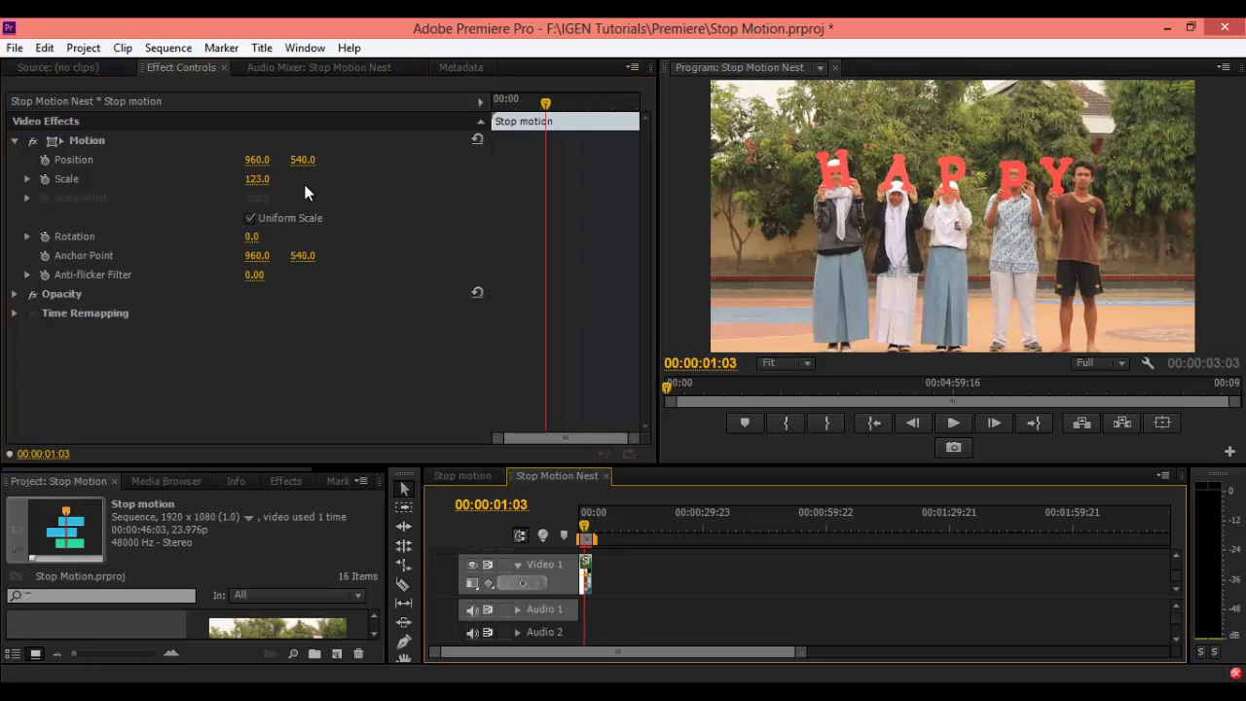
# Try shifting the nested clip's horizontal position and undo the shift.
pyautogui.moveTo(253, 165); pyautogui.dragTo(210, 199)
pyautogui.hotkey('ctrl', 'z')
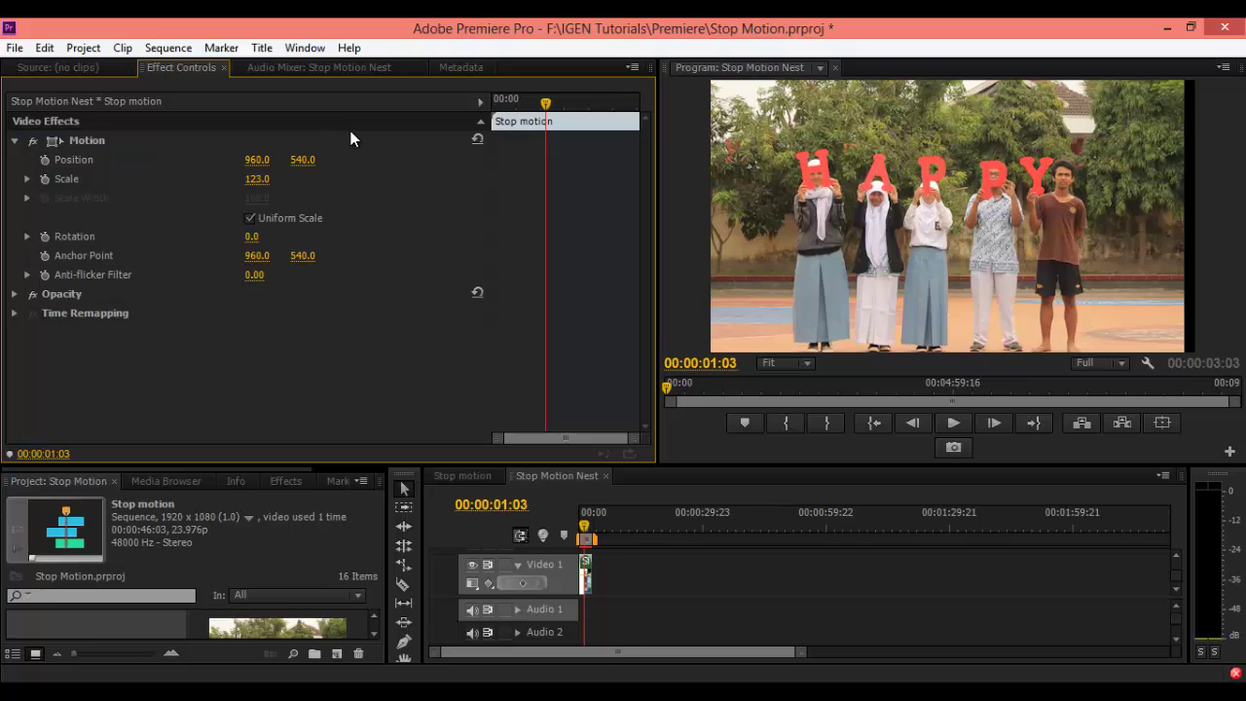
pyautogui.hotkey('ctrl', 's')
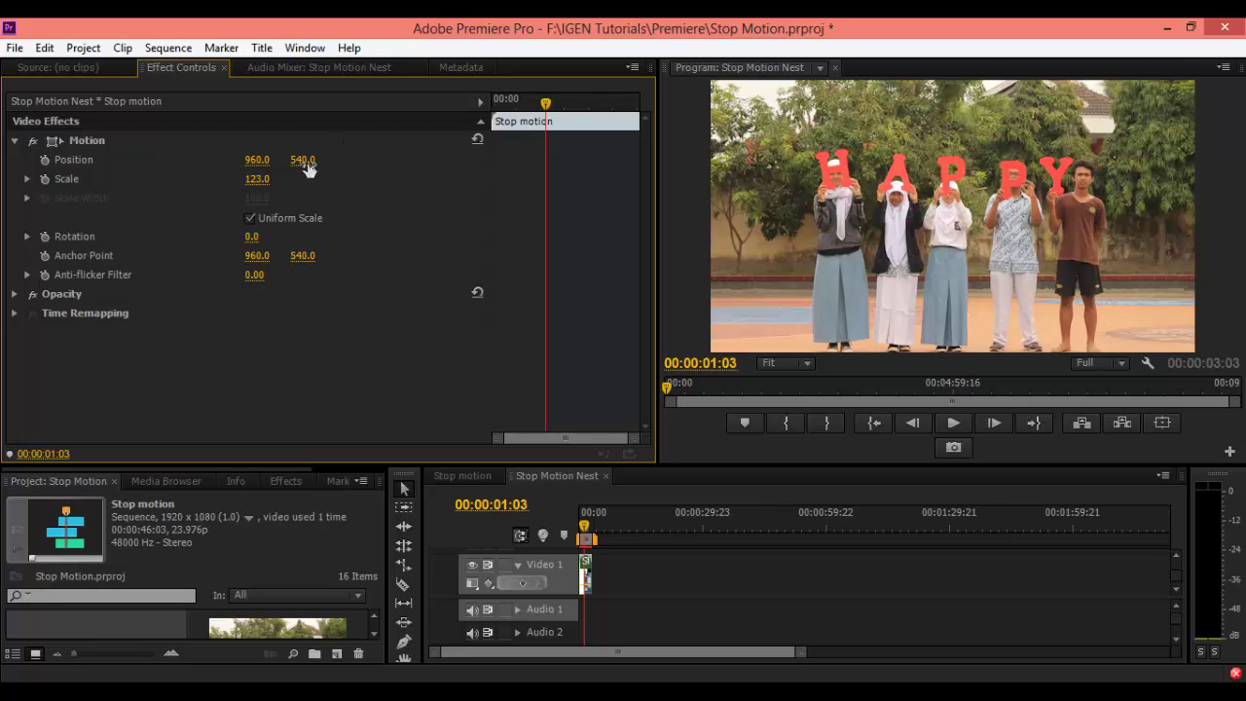
# Set the nested clip's vertical position to 414.0 and render the sequence from its start.
pyautogui.moveTo(303, 159); pyautogui.dragTo(580, 225)
pyautogui.moveTo(464, 237); pyautogui.dragTo(201, 291)
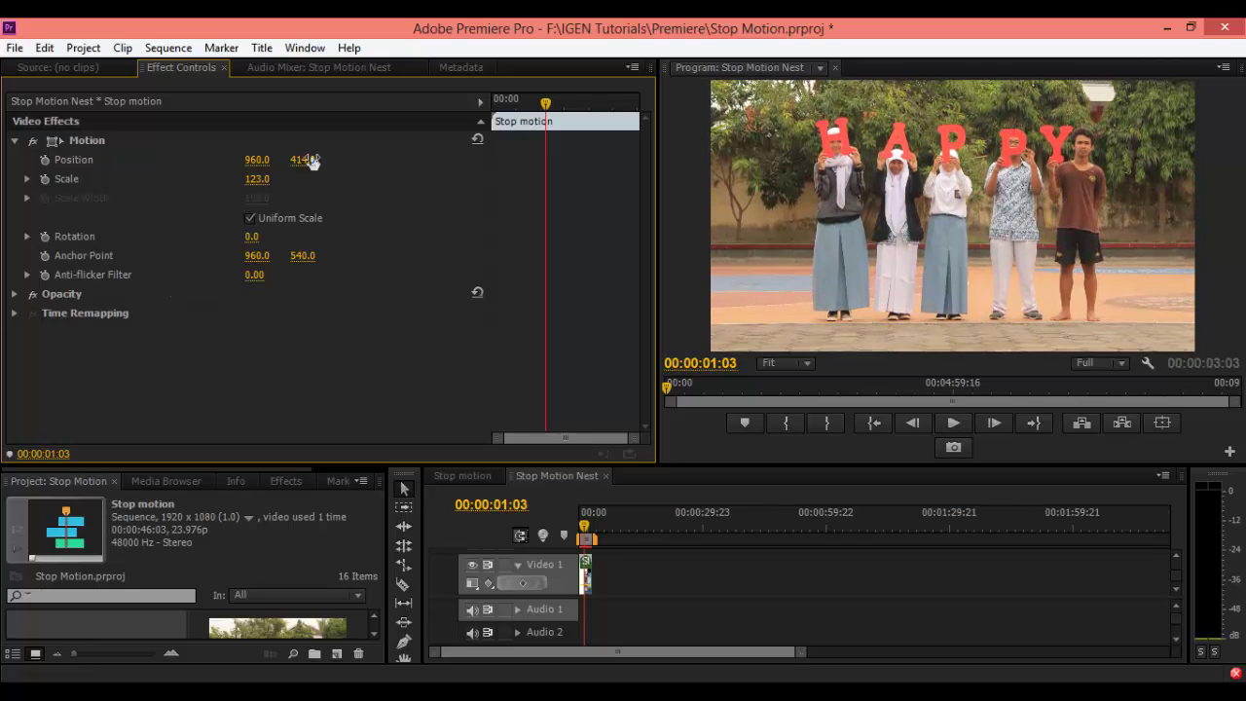
pyautogui.moveTo(584, 534); pyautogui.dragTo(529, 515)
pyautogui.press('Return')
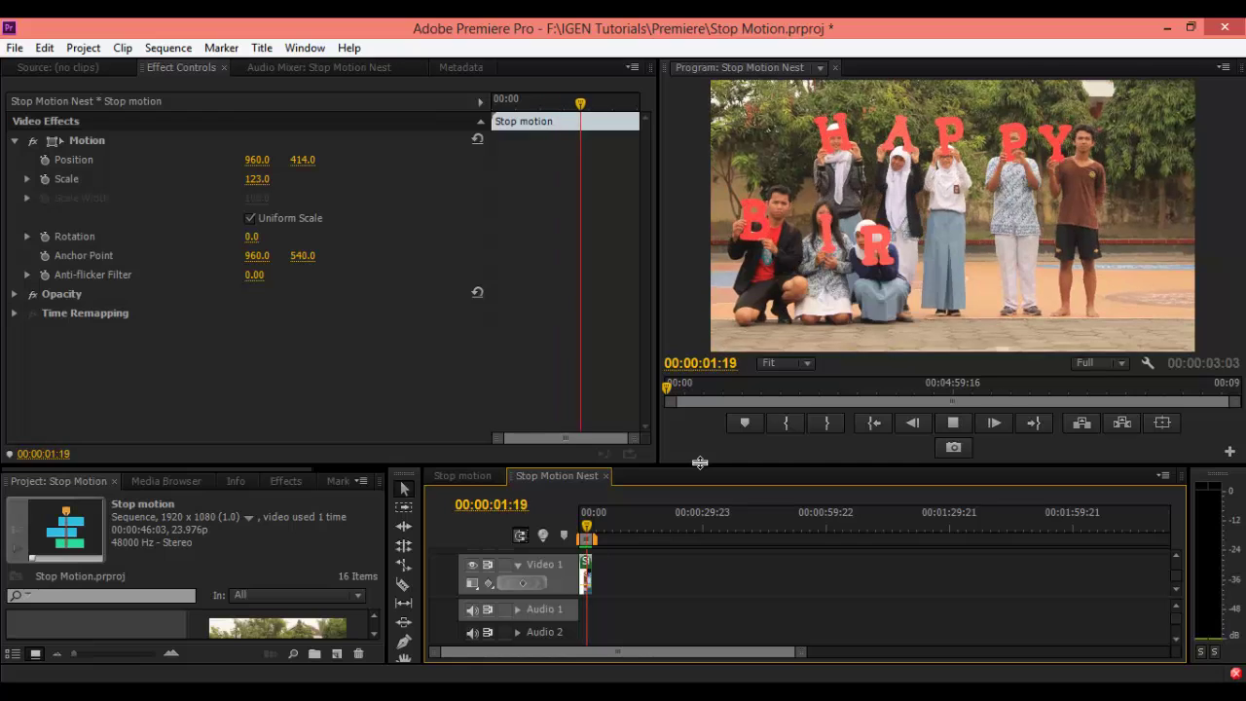
# Stop playback, return the playhead to the start and briefly view the first frame in the maximized Program monitor.
pyautogui.press('space')
pyautogui.moveTo(587, 536); pyautogui.dragTo(551, 528)
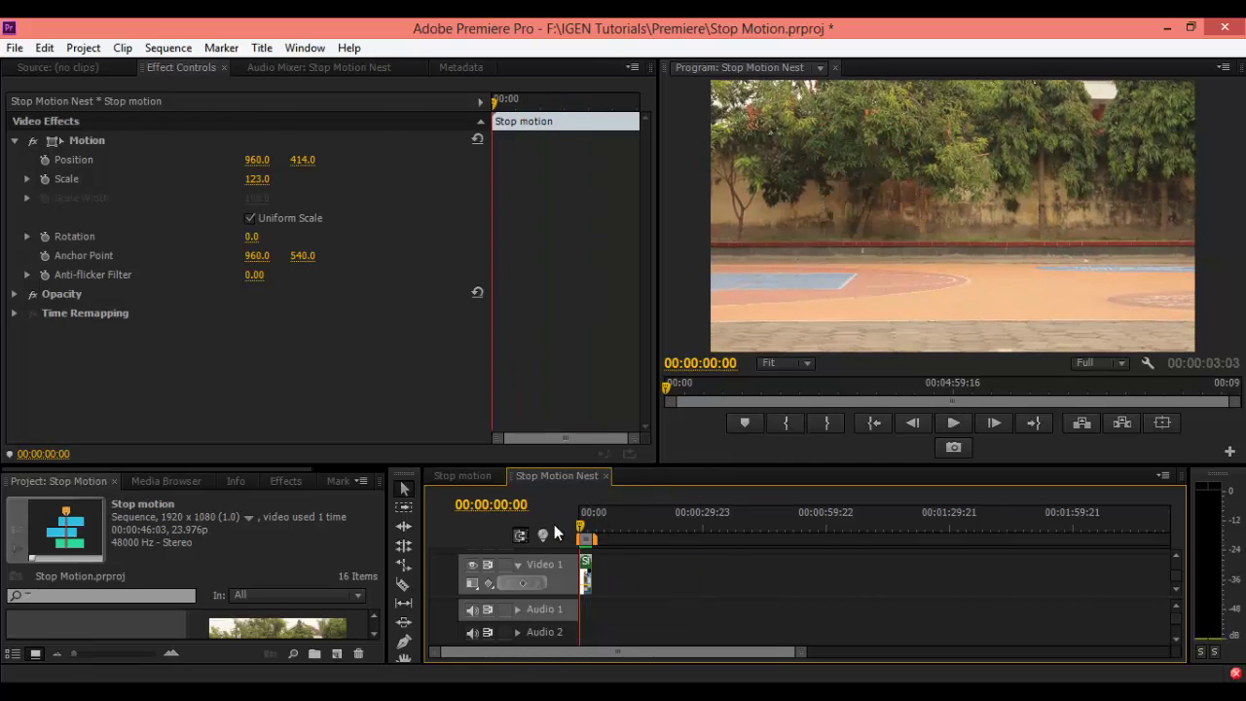
pyautogui.press('`')
pyautogui.press('`')
pyautogui.click(728, 259)
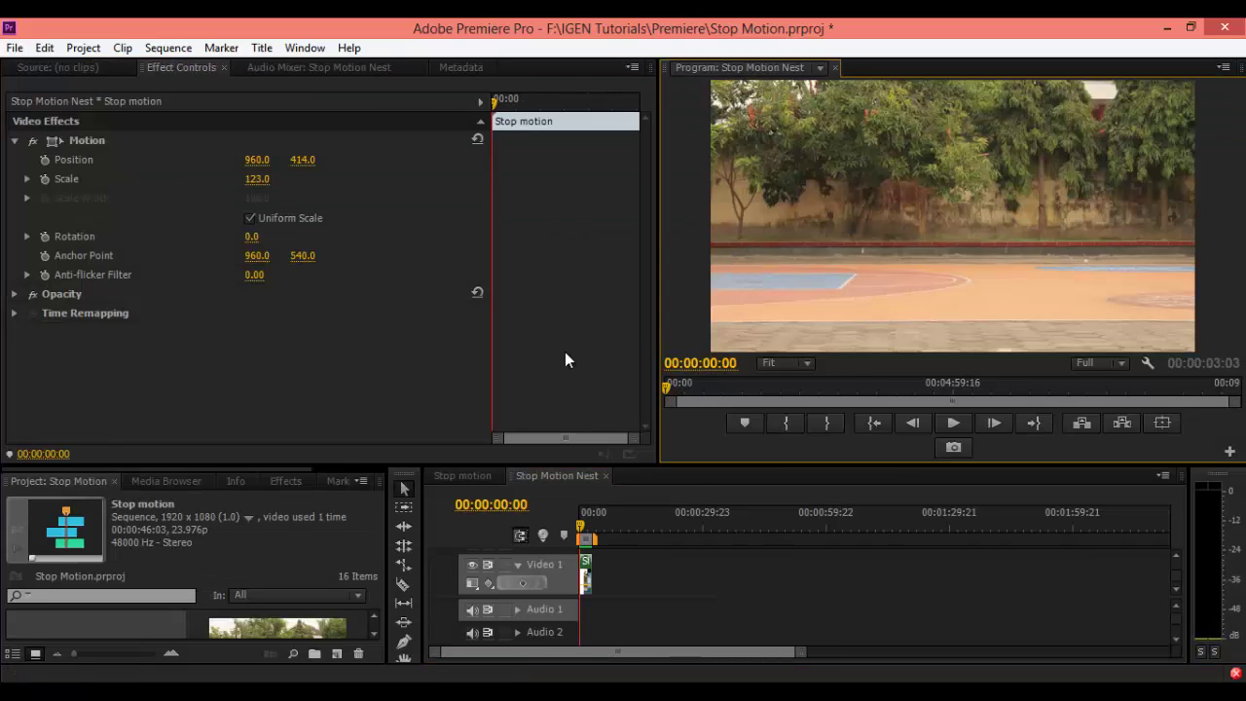
# Deselect the clip and play the Stop Motion Nest sequence twice from its start in the maximized Program monitor.
pyautogui.click(736, 584)
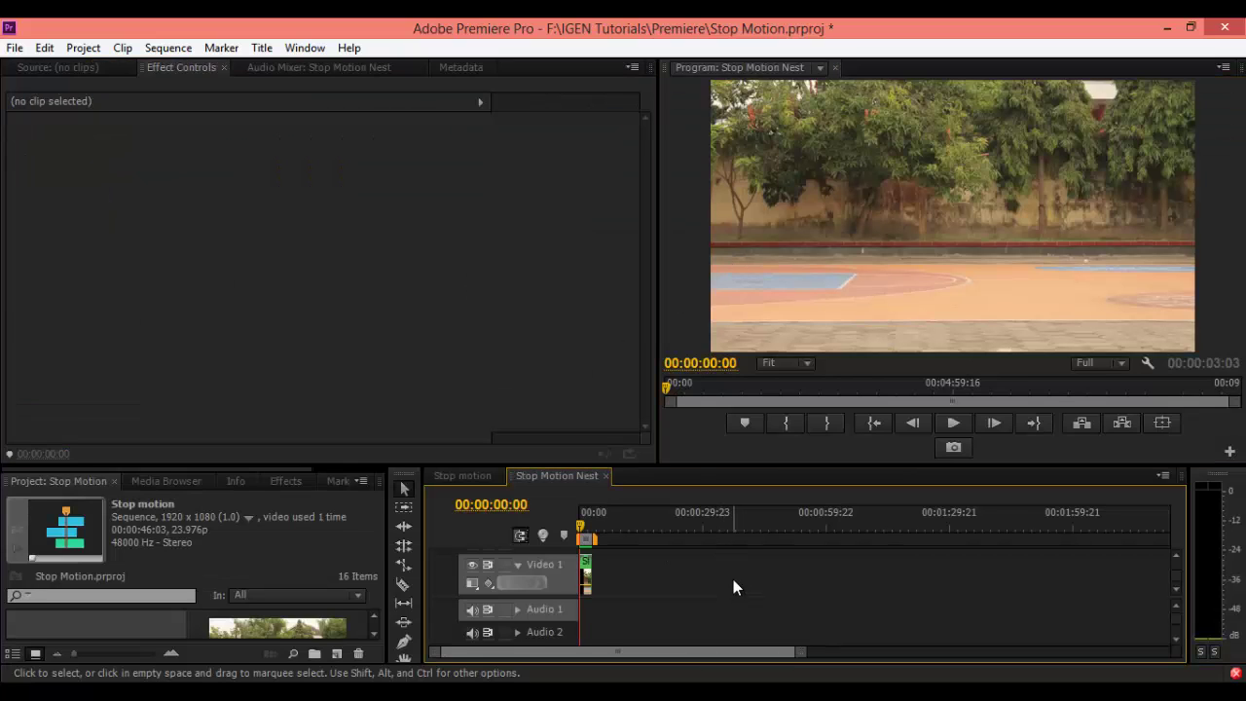
pyautogui.click(687, 256)
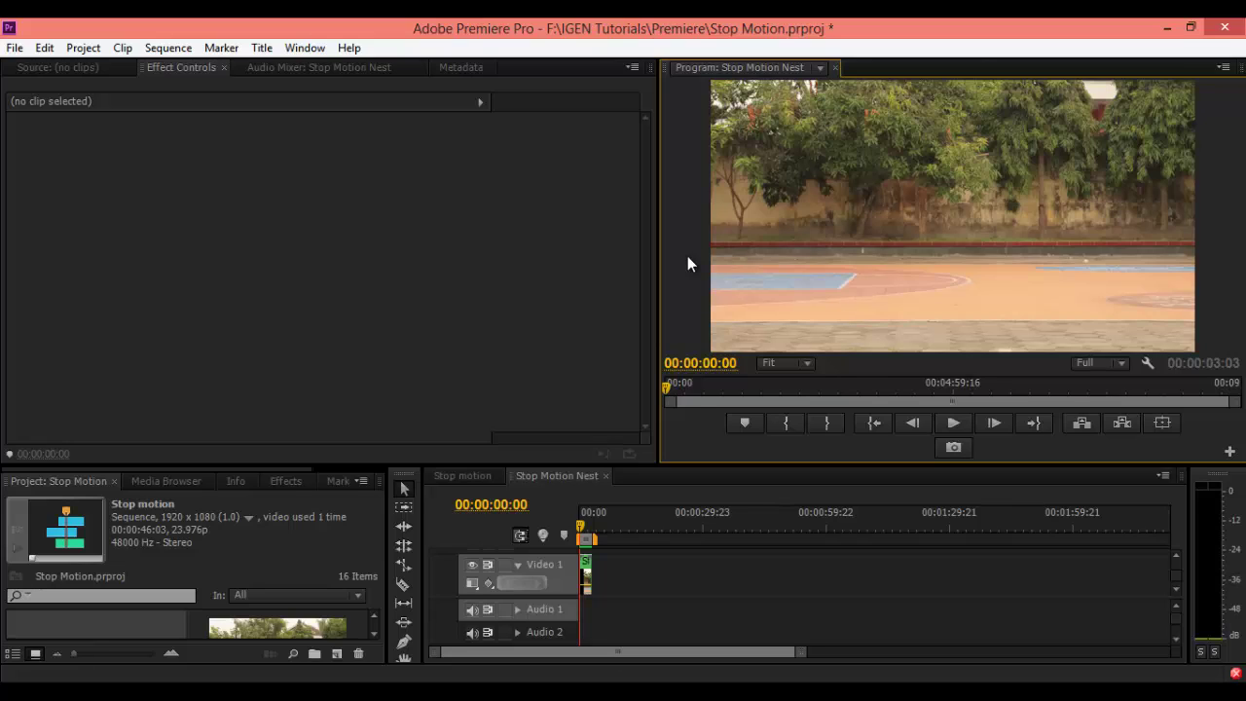
pyautogui.press('`')
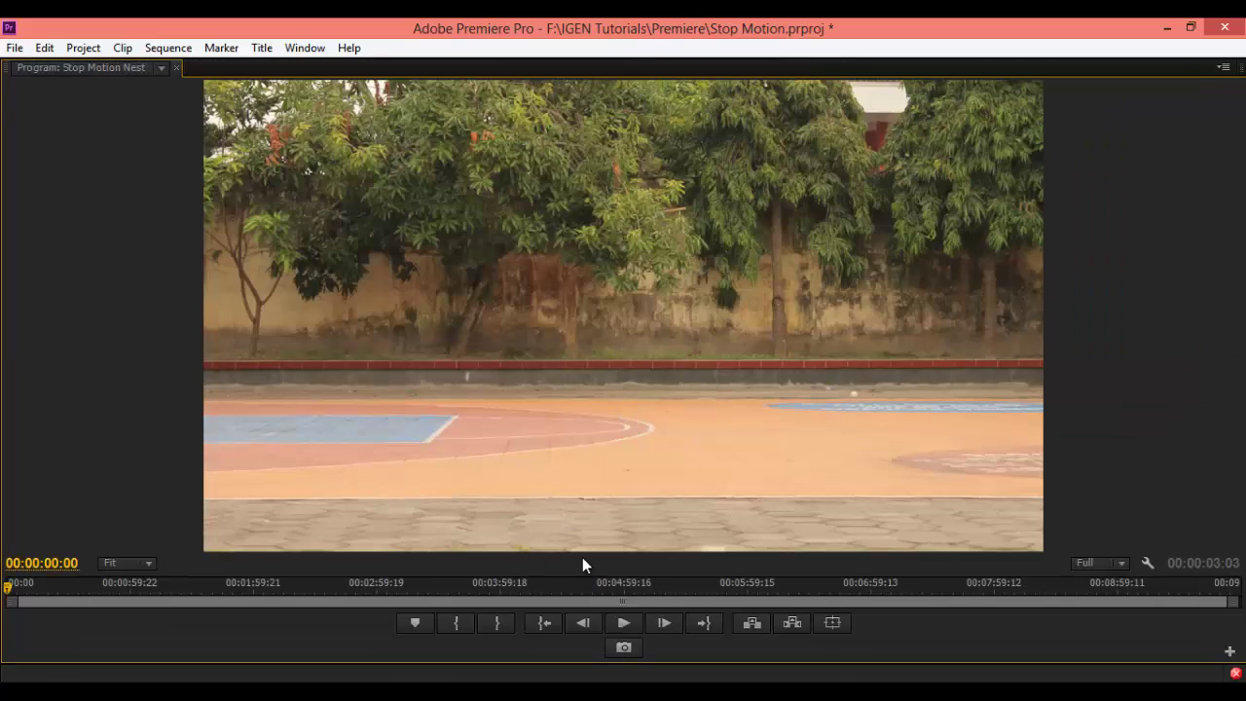
pyautogui.click(622, 625)
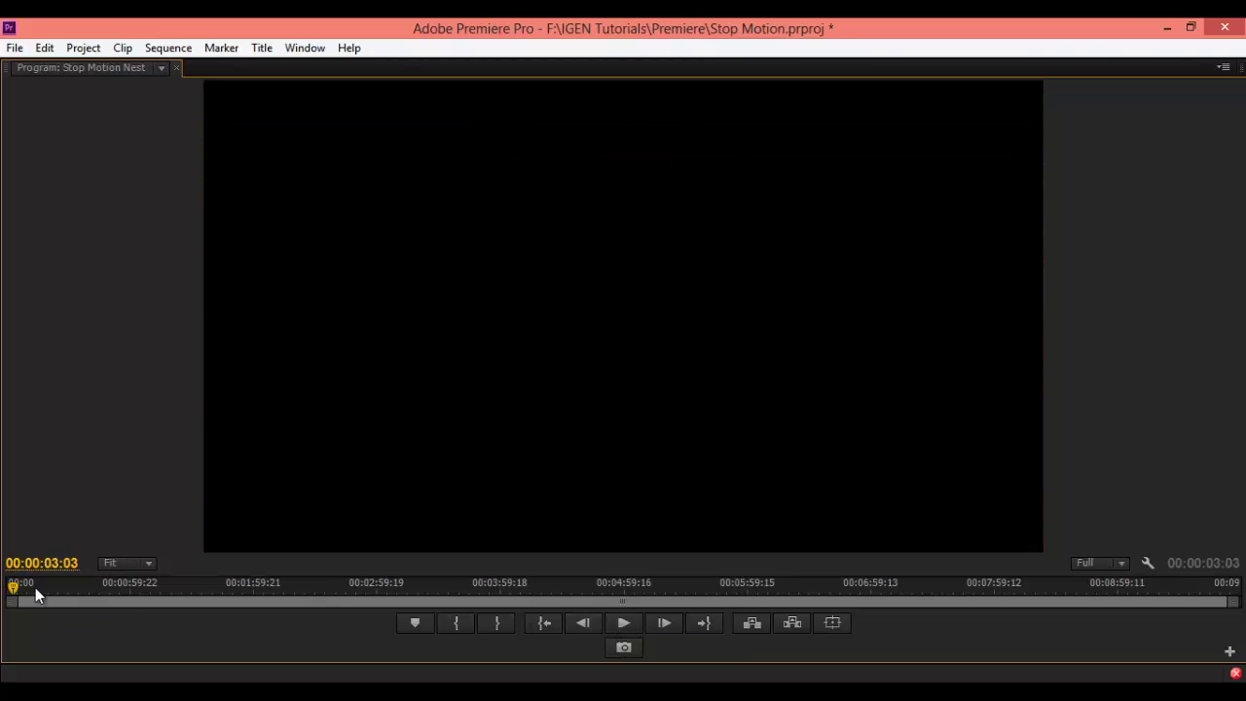
pyautogui.press('Home')
pyautogui.click(619, 621)
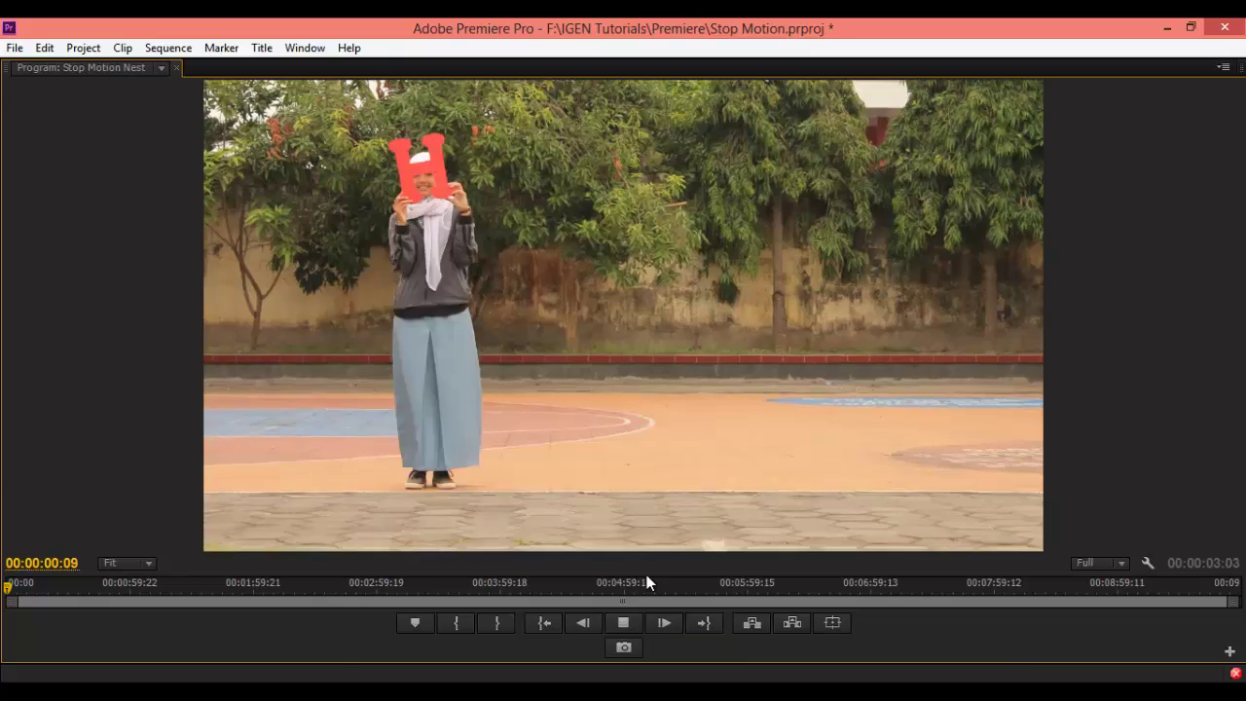
# Restore the normal panel layout, stop playback and return the playhead to the start of the sequence.
pyautogui.press('`')
pyautogui.press('space')
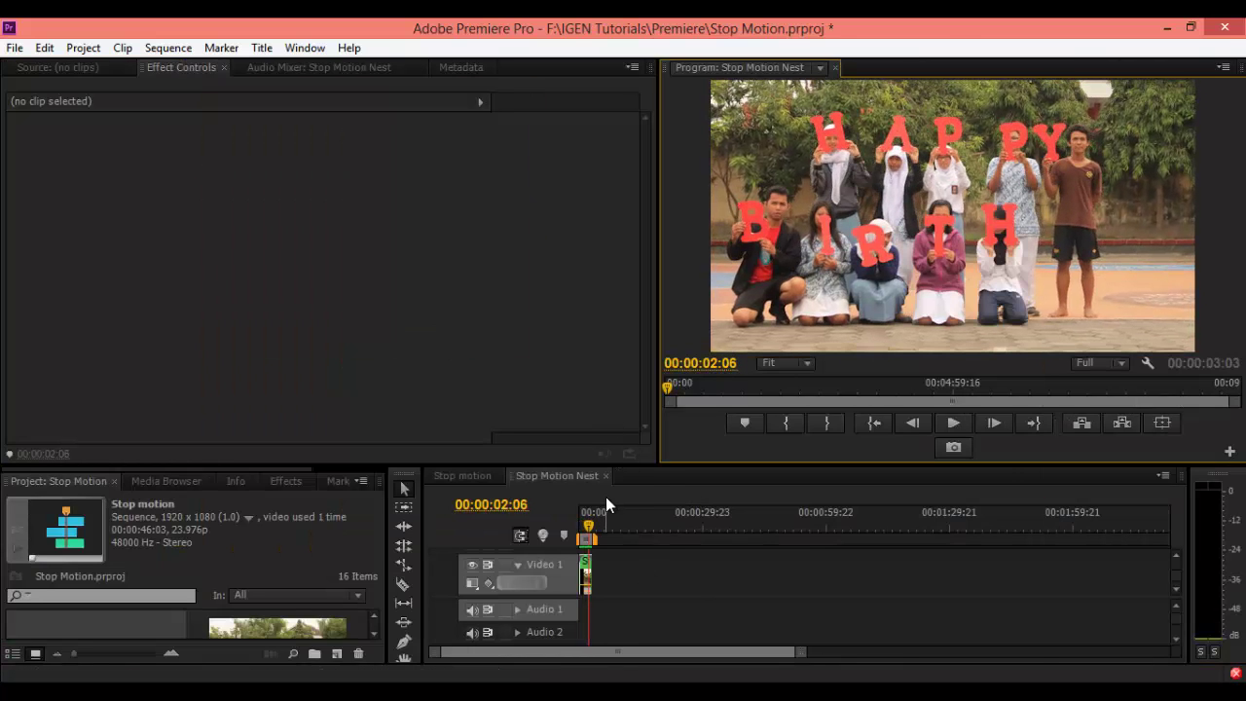
pyautogui.click(586, 533)
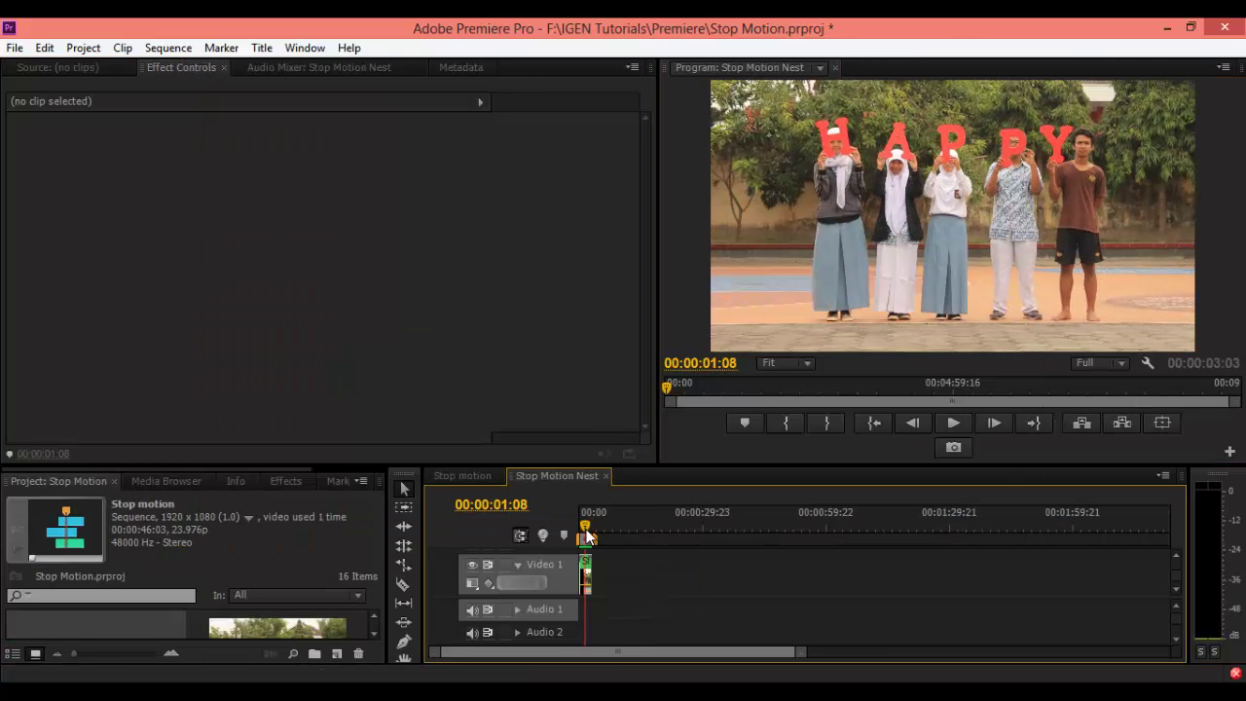
pyautogui.moveTo(586, 533); pyautogui.dragTo(572, 534)
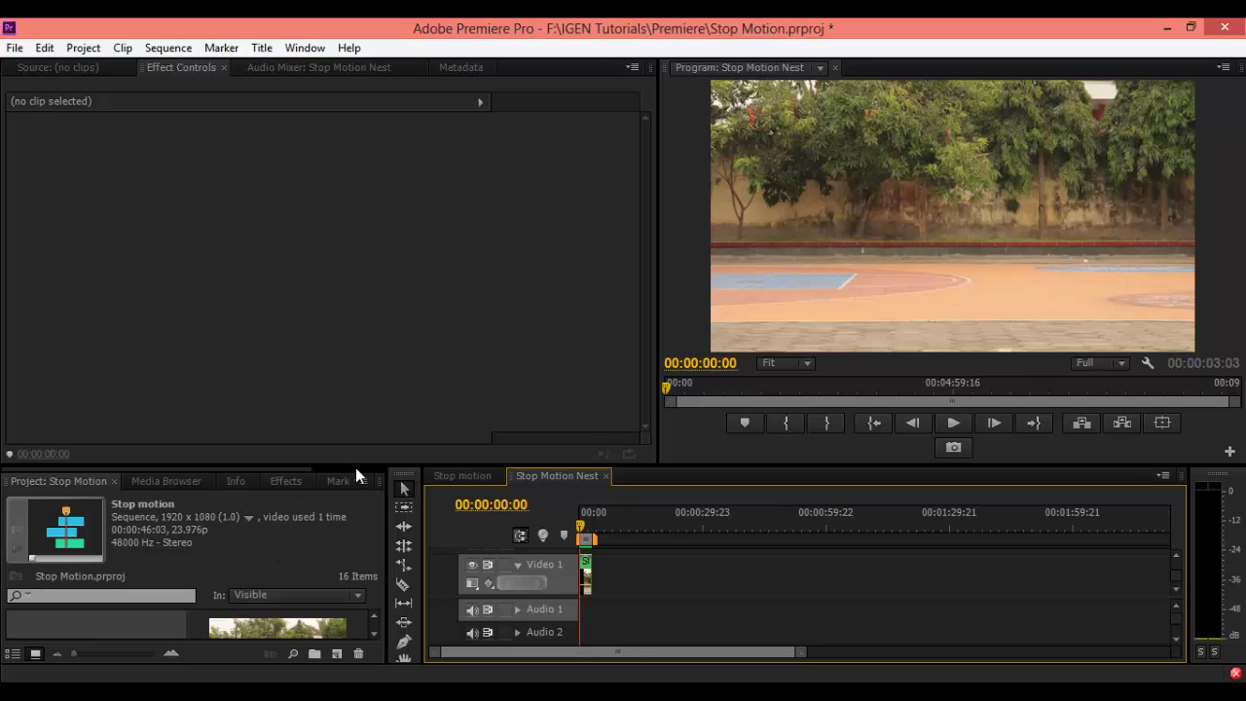
# Heighten the Project and Timeline panels to show the project thumbnails and all video and audio tracks.
pyautogui.moveTo(356, 467); pyautogui.dragTo(445, 205)
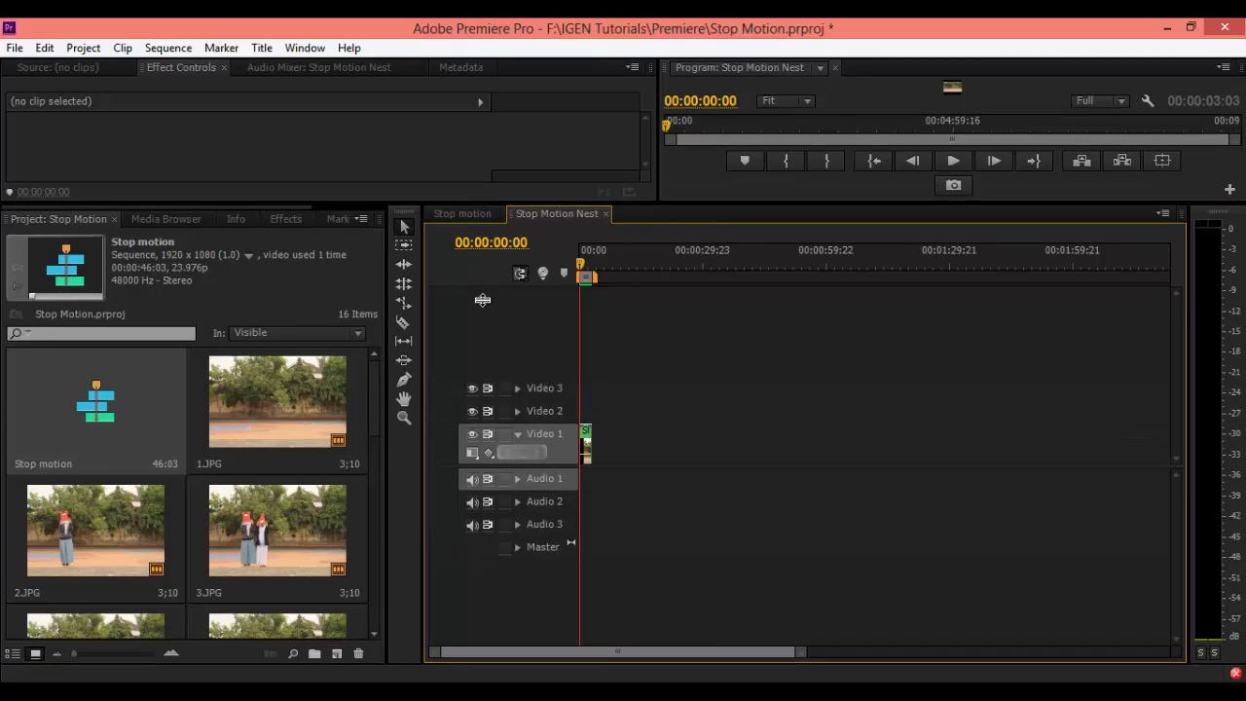
pyautogui.moveTo(482, 300); pyautogui.dragTo(485, 345)
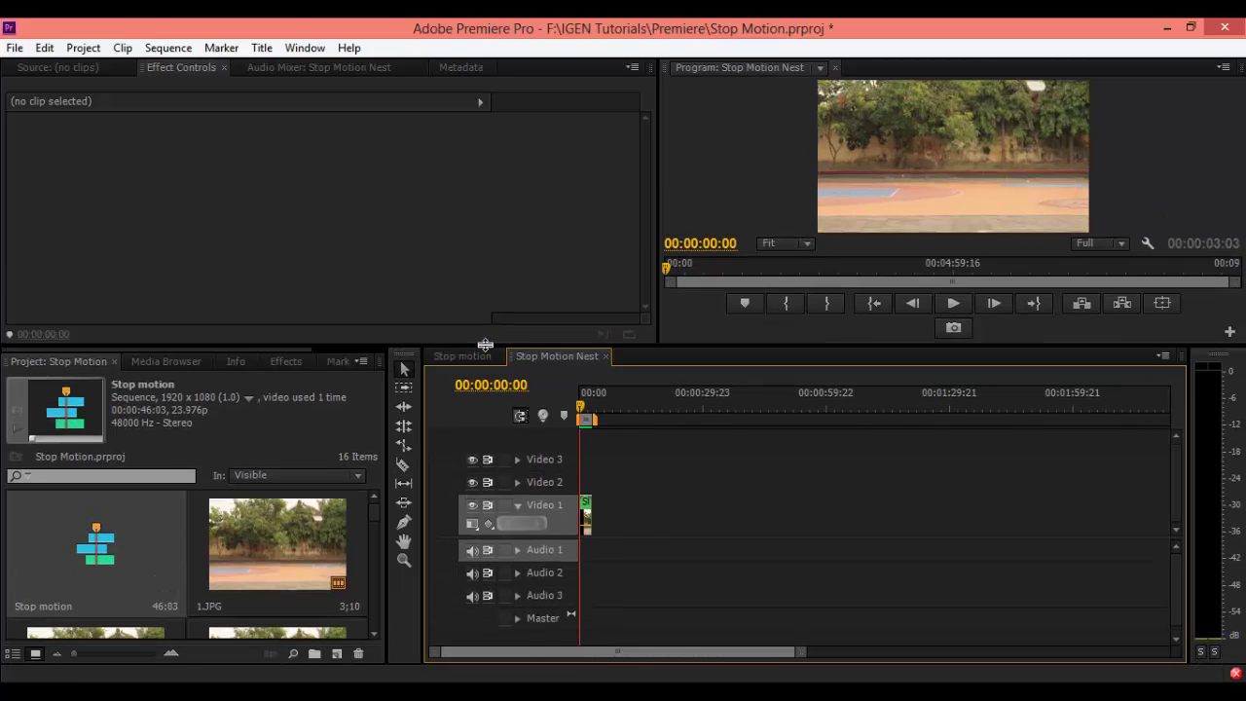
pyautogui.moveTo(376, 516)
pyautogui.mouseDown()
pyautogui.moveTo(361, 619)
pyautogui.moveTo(374, 614)
pyautogui.moveTo(377, 518)
pyautogui.mouseUp()
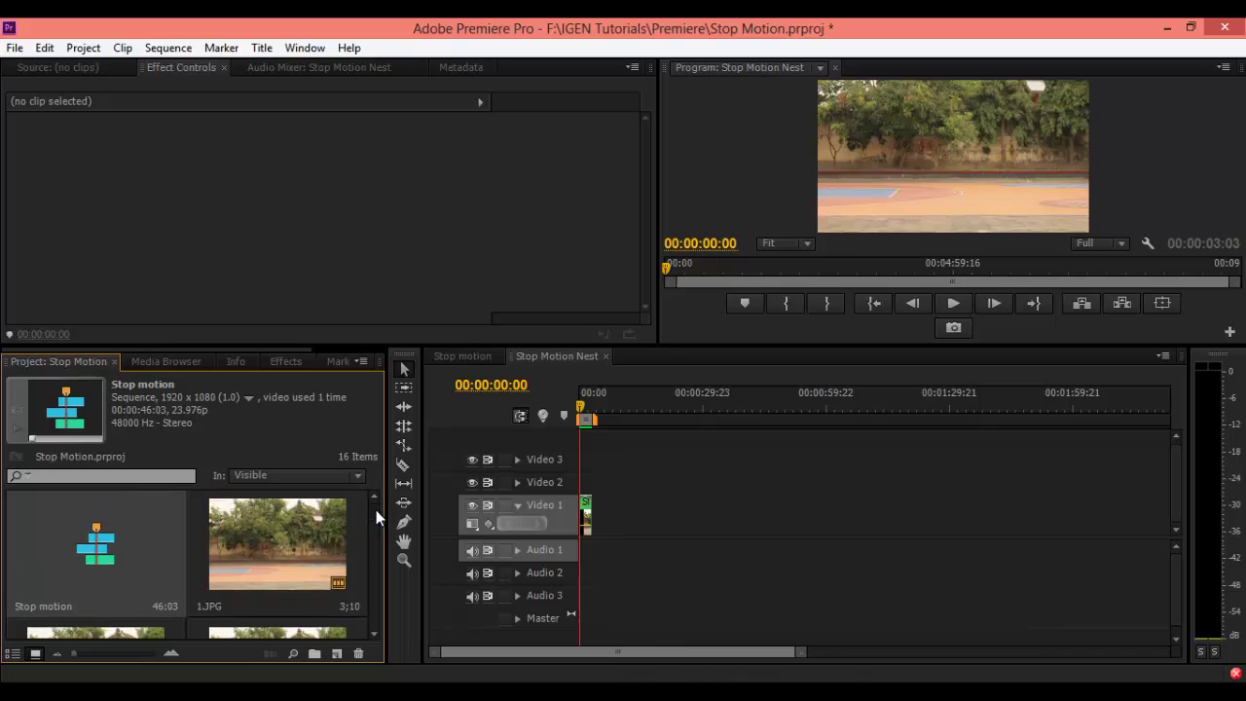
# View the frame at 00:00:01:03, enlarge the Program monitor and return the playhead to the sequence start.
pyautogui.moveTo(581, 405); pyautogui.dragTo(582, 409)
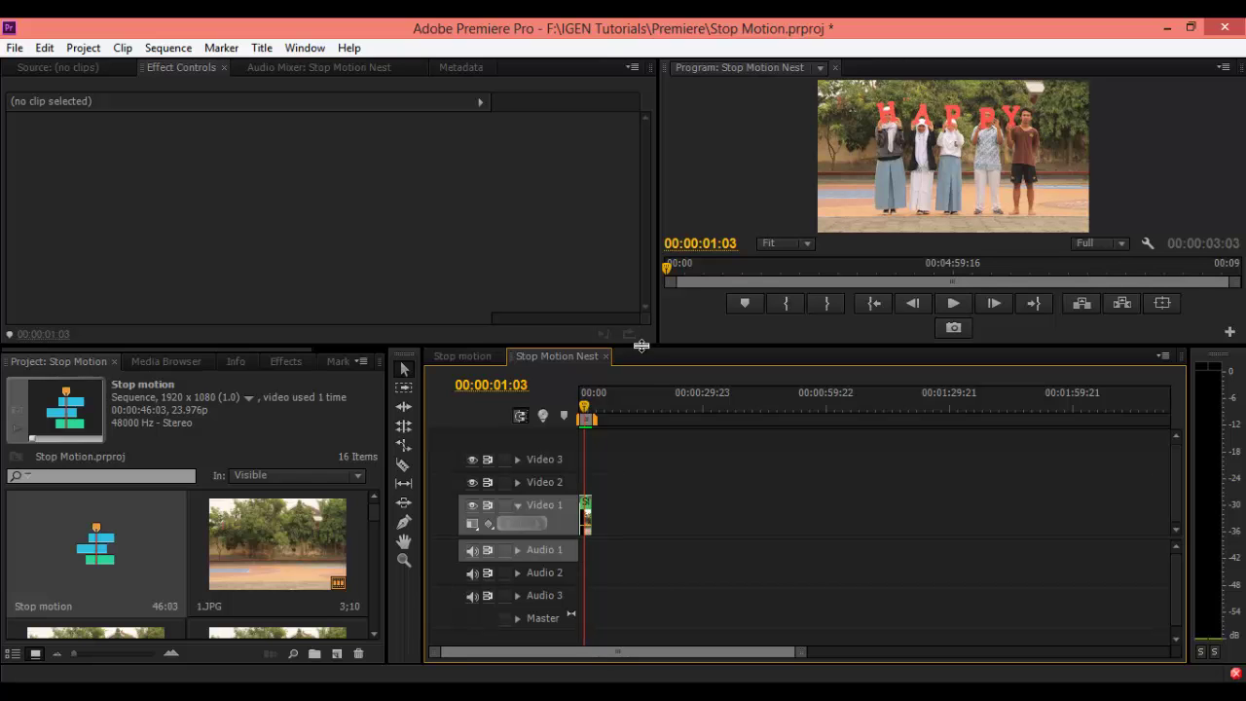
pyautogui.moveTo(642, 345); pyautogui.dragTo(648, 477)
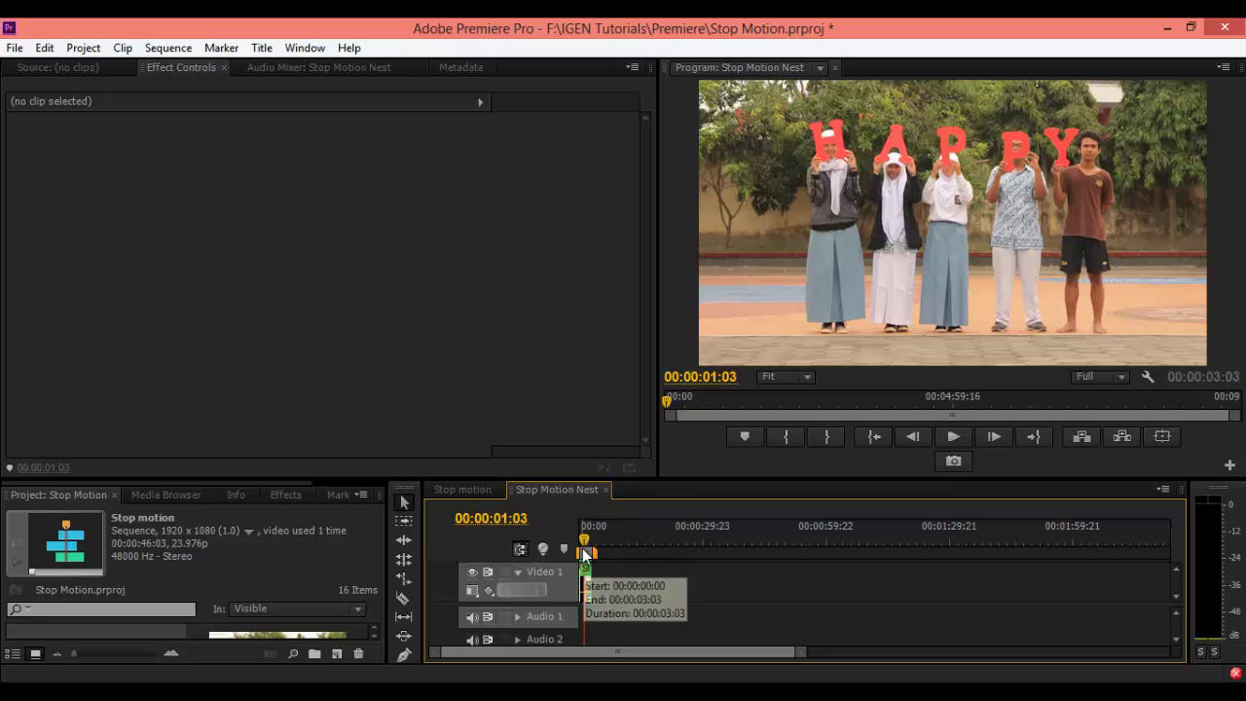
pyautogui.moveTo(587, 548); pyautogui.dragTo(582, 548)
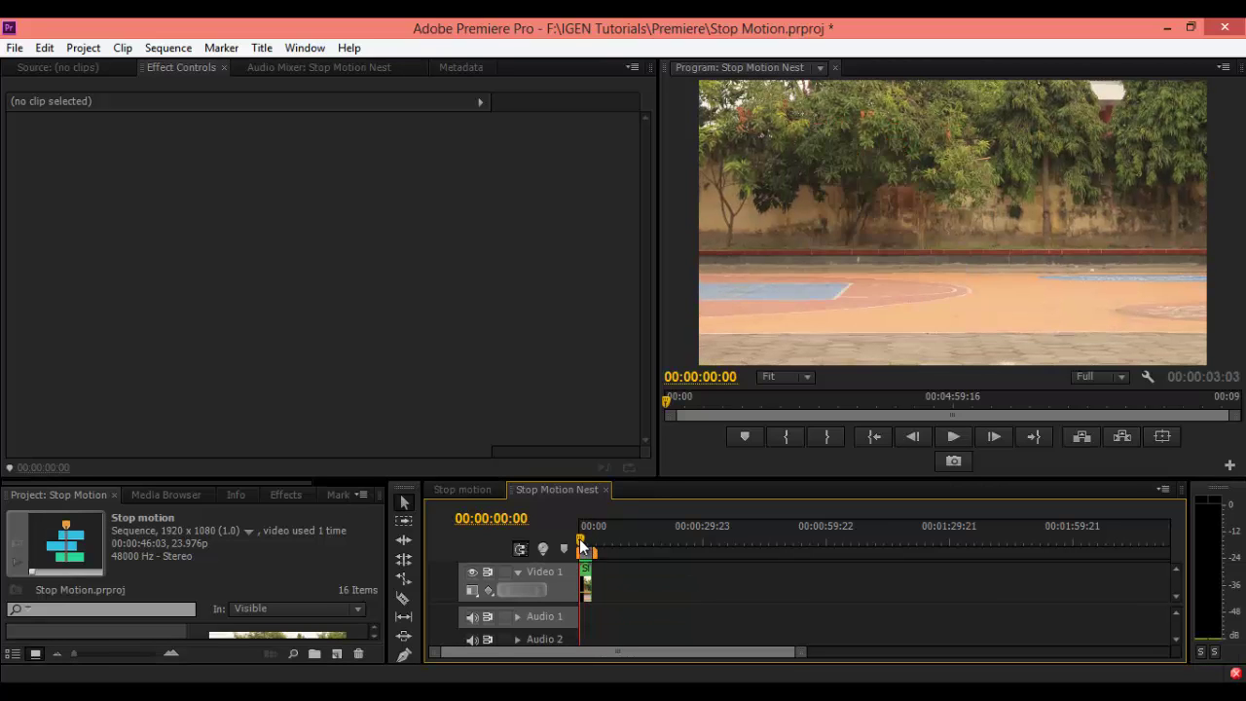